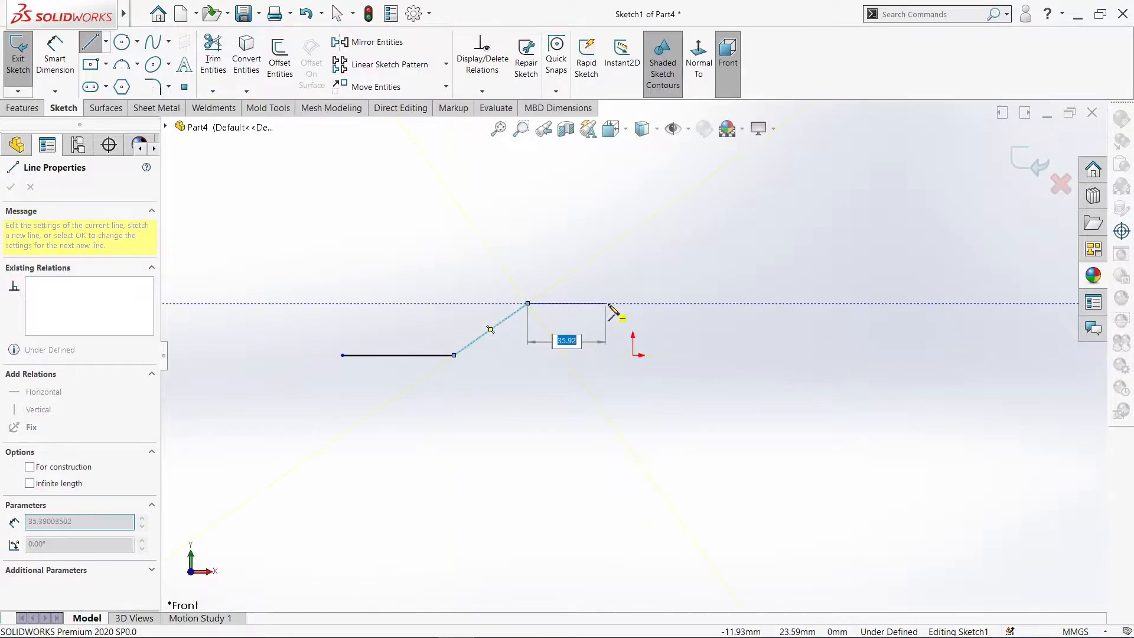
Finish the upper horizontal line above the origin and dimension the distance from the profile's far lower end to the origin as 270 mm
left_click(634, 303)
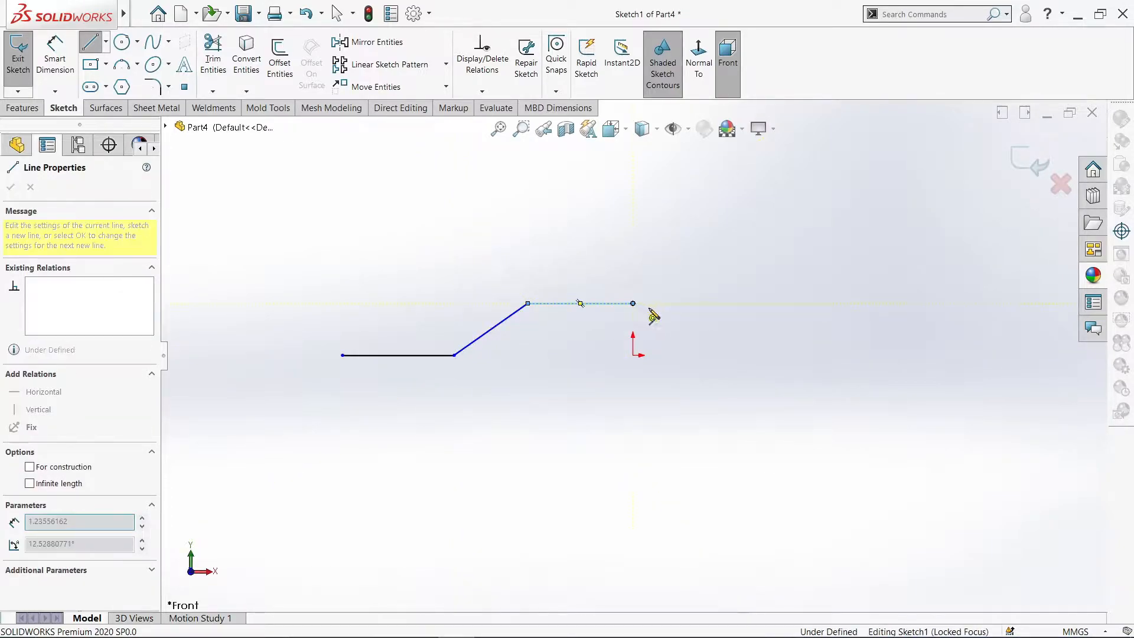
key("Escape")
left_click(67, 58)
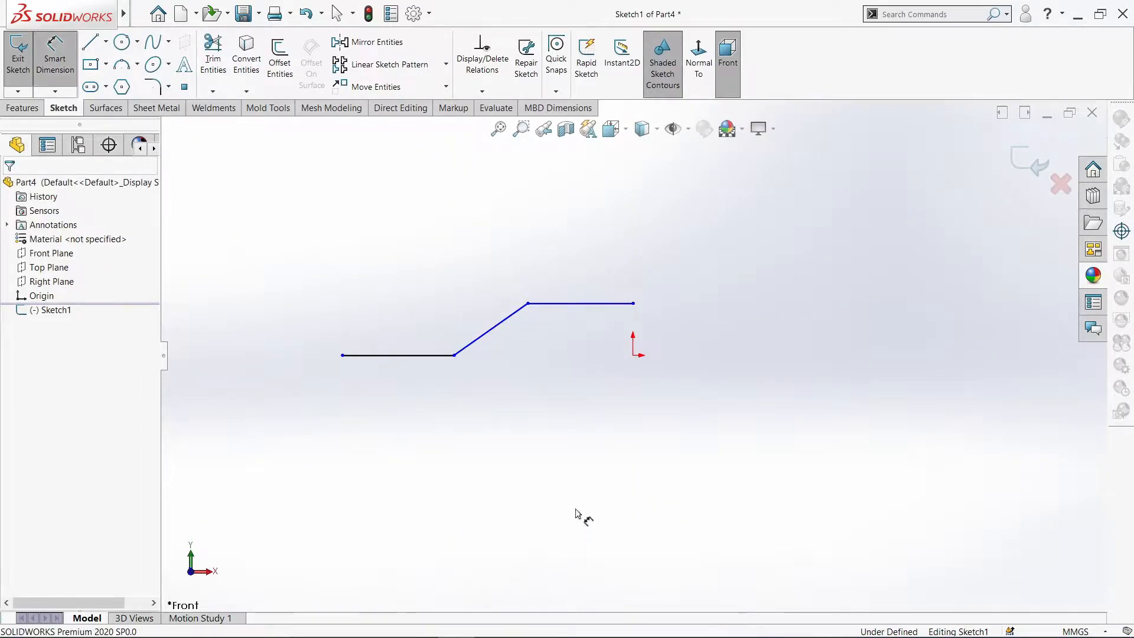
left_click(344, 356)
left_click(482, 420)
type("270")
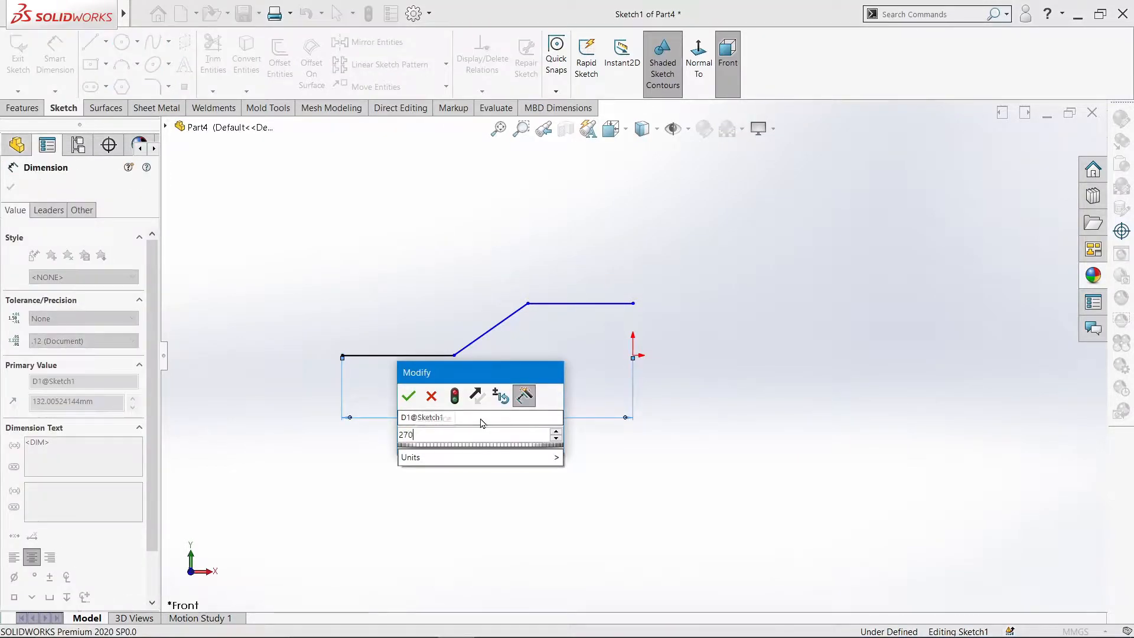
key("Return")
Dimension the lower horizontal line's length as 120 mm
left_click(399, 357)
left_click(399, 379)
type("120")
key("Return")
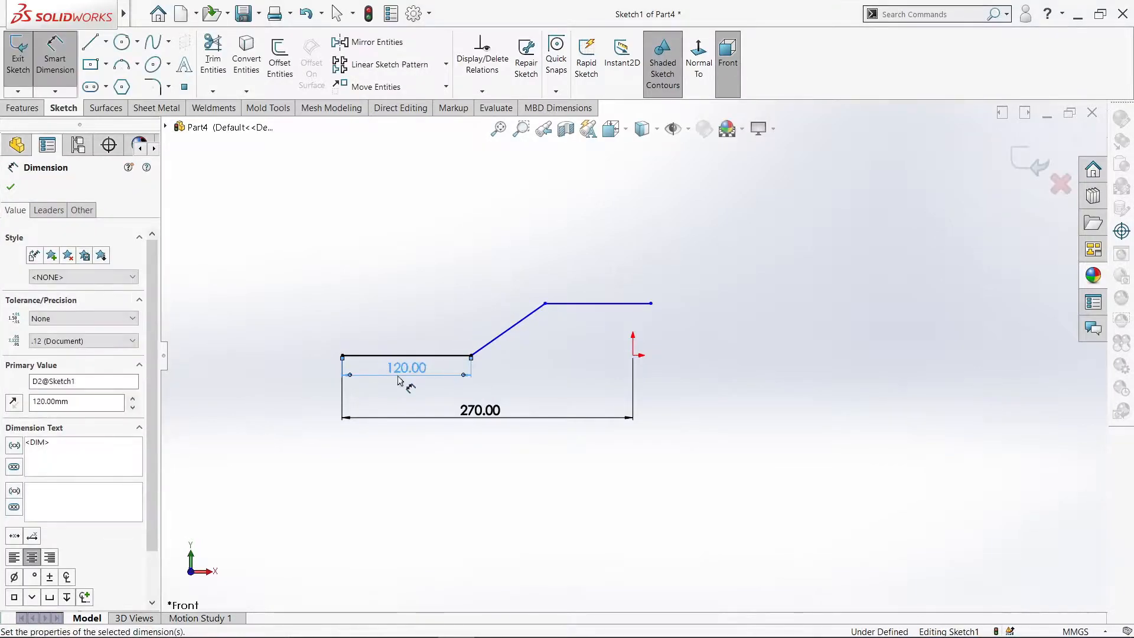
Set the height between the lower line and the upper line's end point to 25 mm
left_click(466, 356)
left_click(651, 303)
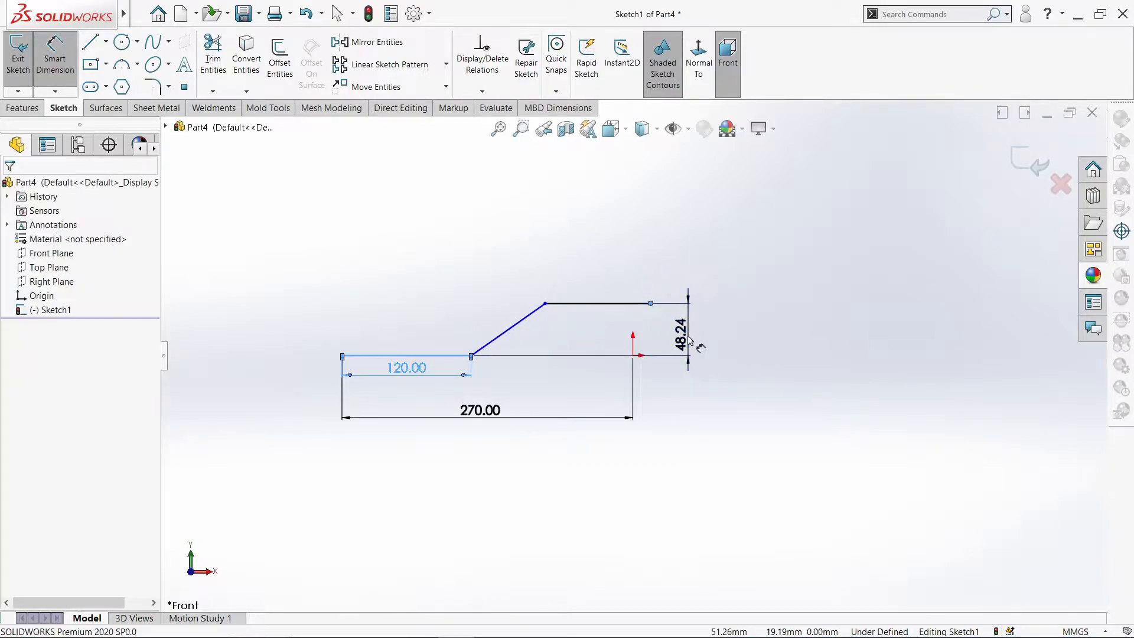
left_click(690, 341)
type("25")
key("Return")
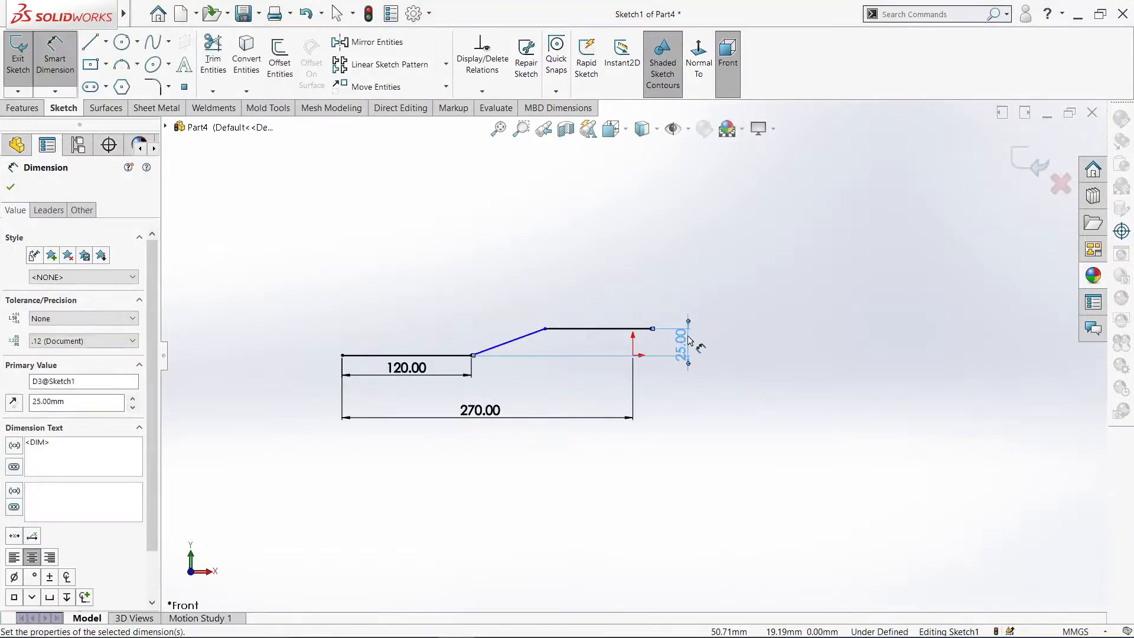
Dimension the horizontal distance between the two ends of the sloped line as 50 mm
left_click(472, 355)
left_click(545, 328)
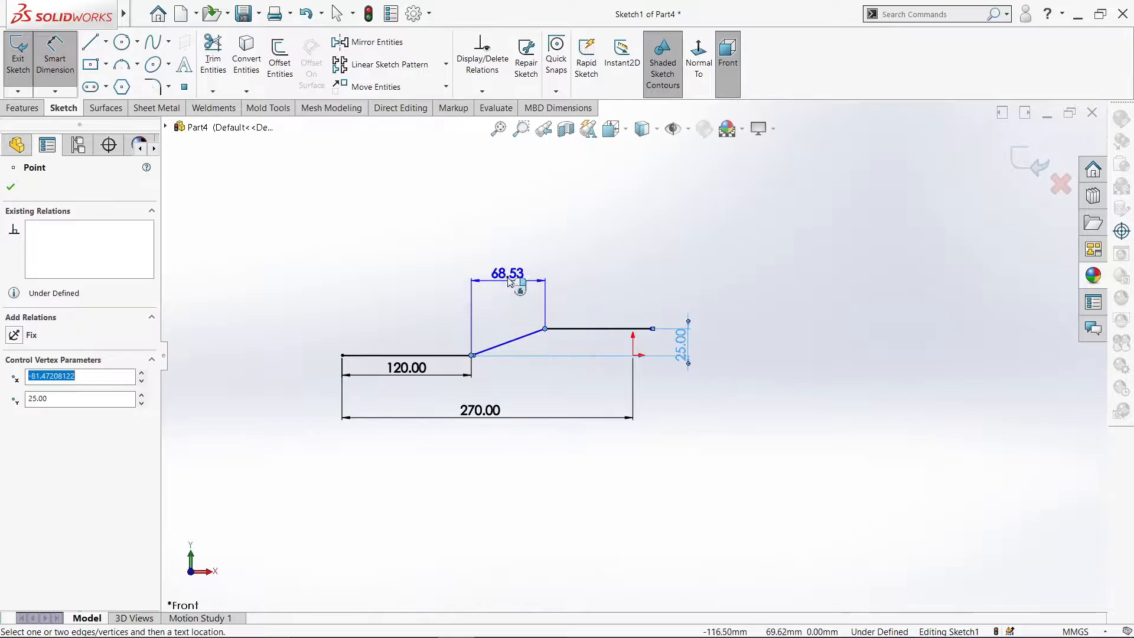
left_click(498, 258)
type("50")
key("Return")
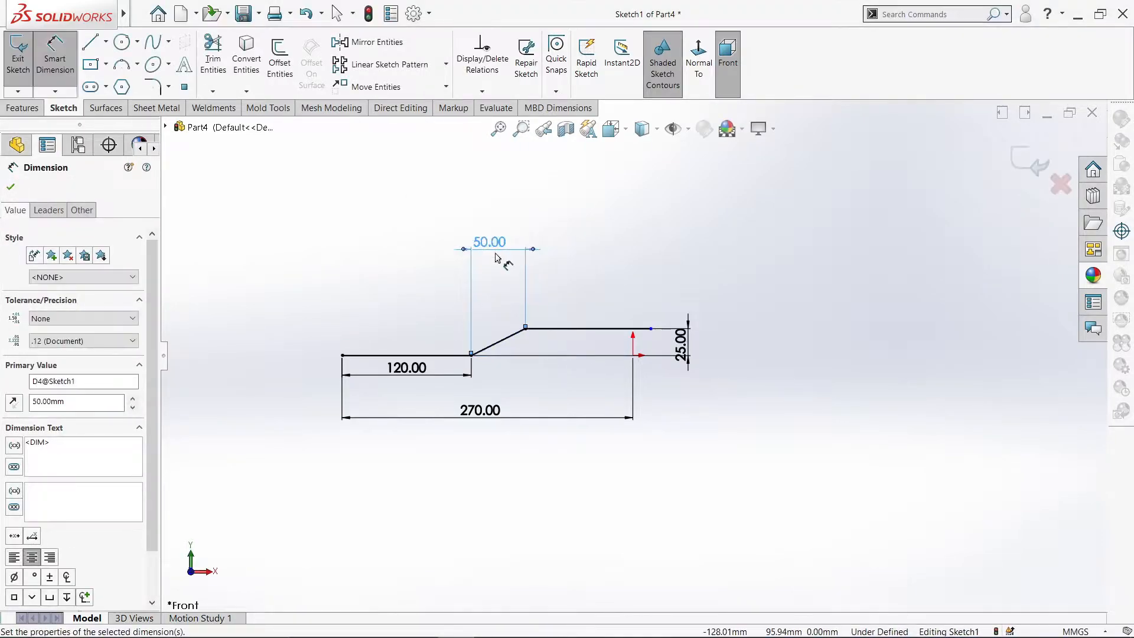
right_click(640, 306)
left_click(659, 319)
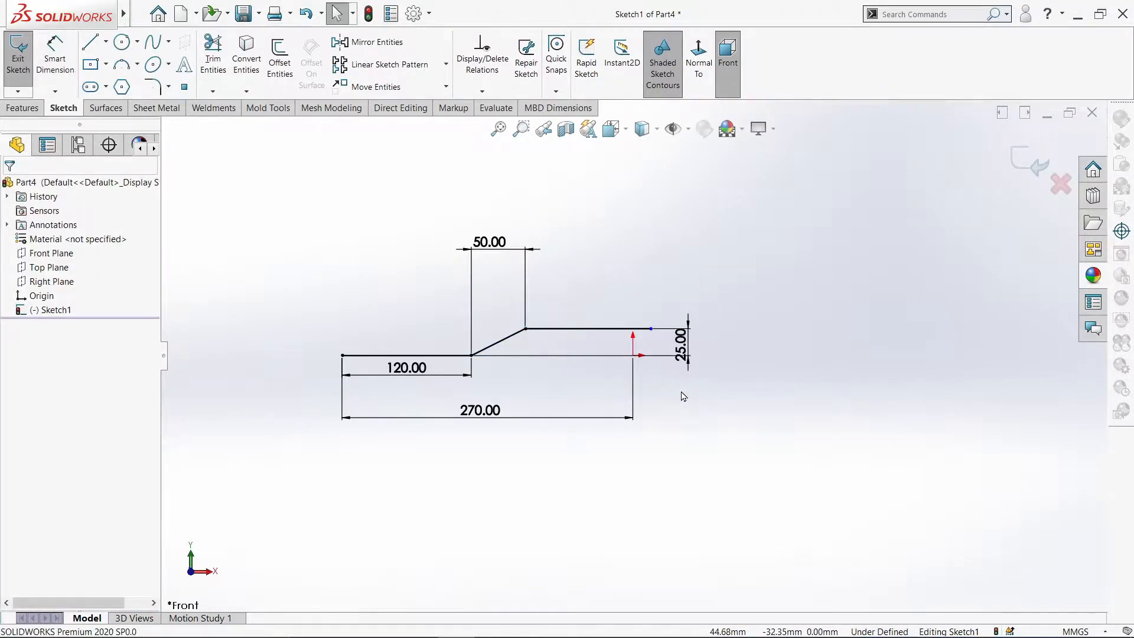
Add a vertical relation between the origin and the free end point of the upper line
scroll(655, 354, "down", 2)
scroll(648, 345, "down", 2)
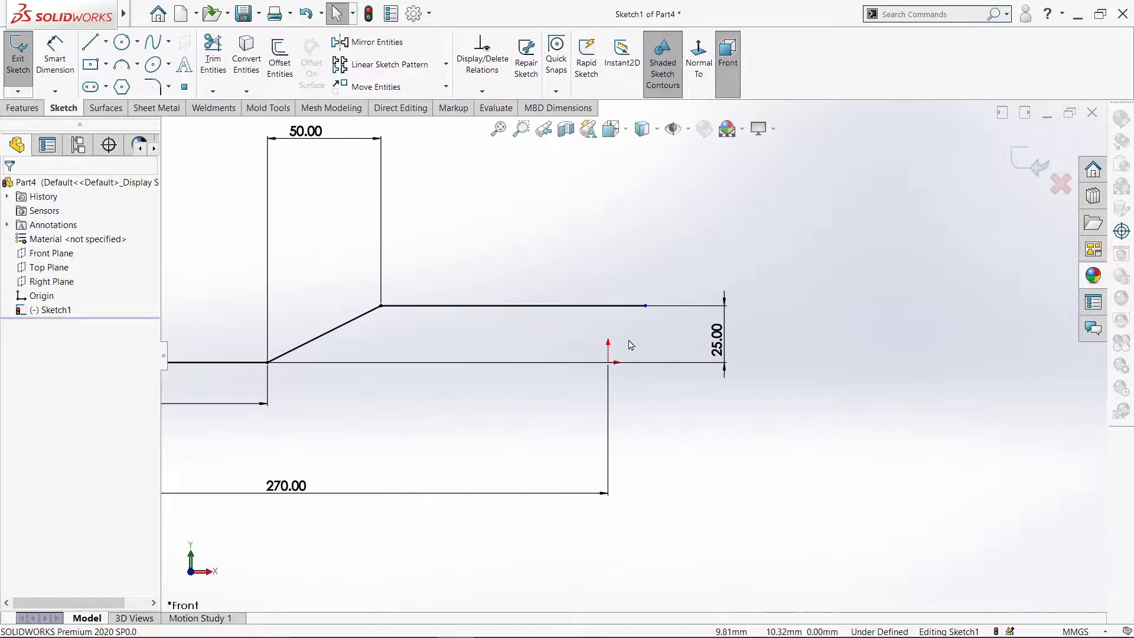
left_click(608, 363)
left_click(646, 306, "ctrl")
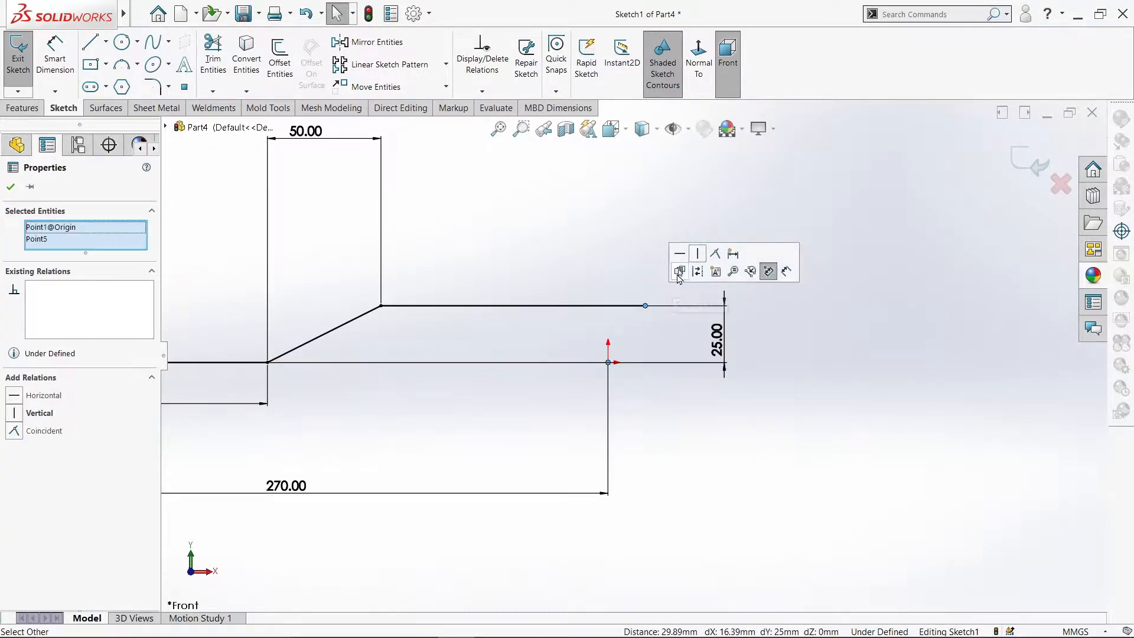
left_click(763, 267)
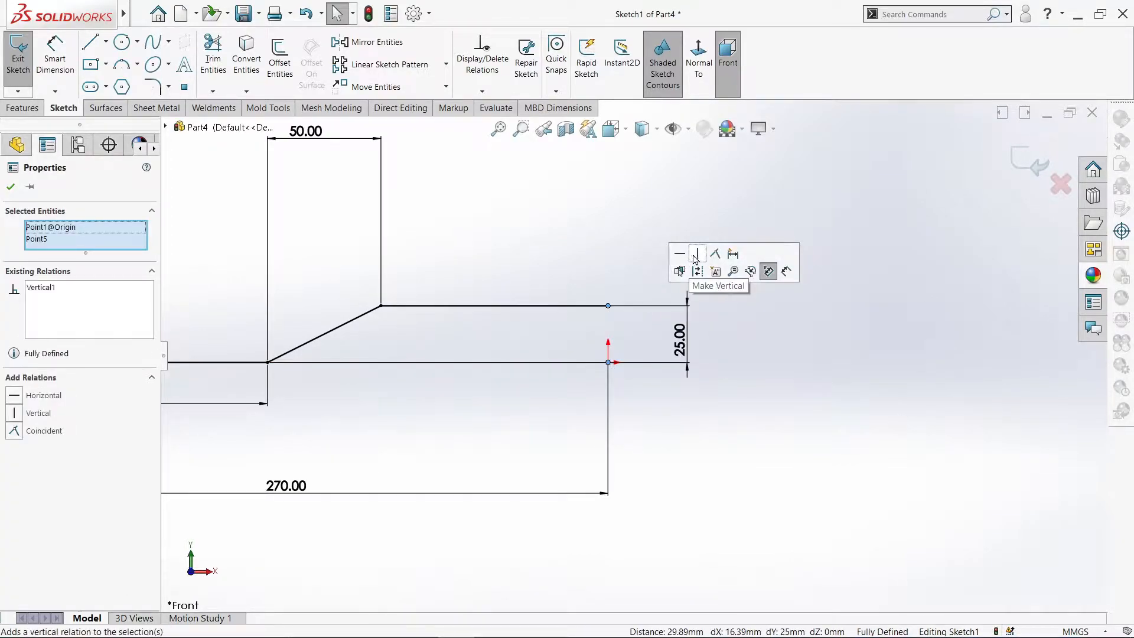
left_click(10, 188)
scroll(646, 281, "up", 3)
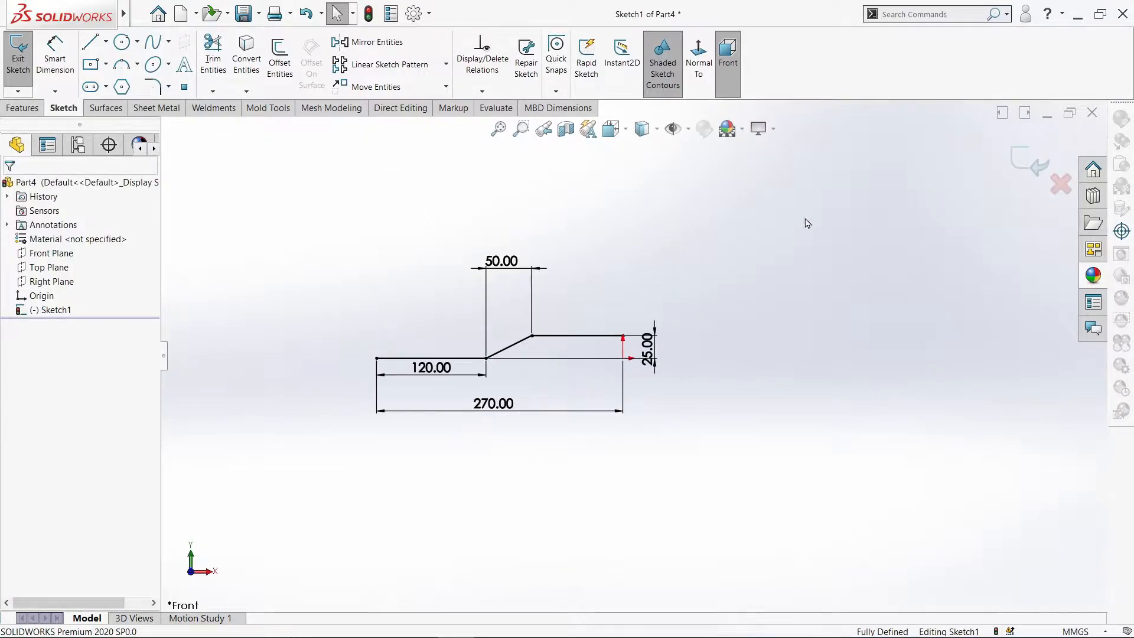
left_click(158, 87)
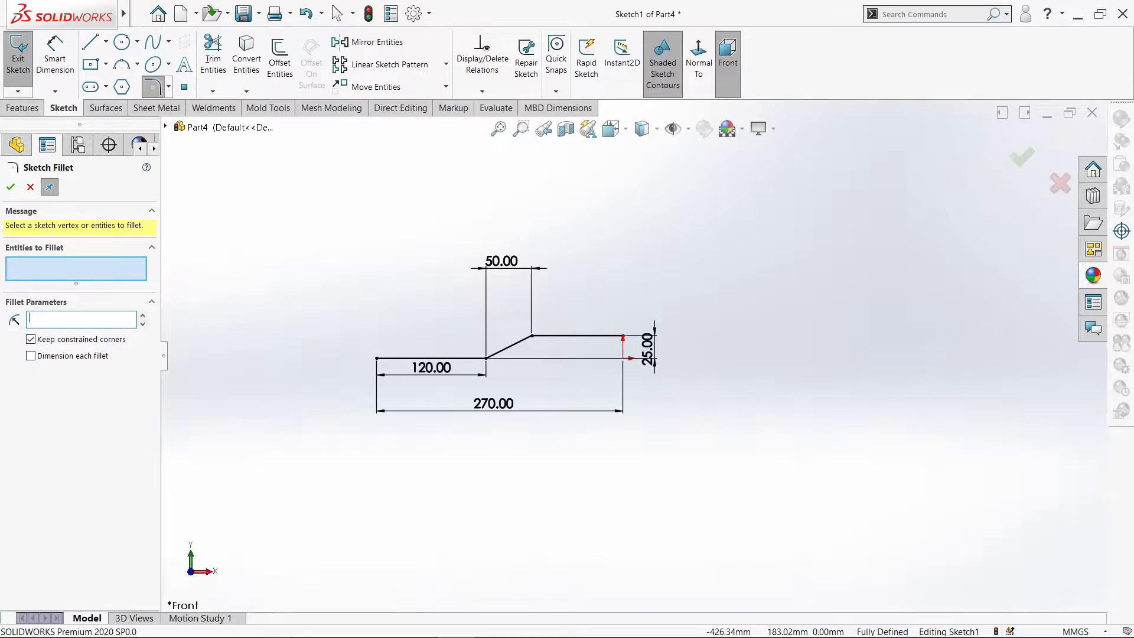
left_click(1051, 187)
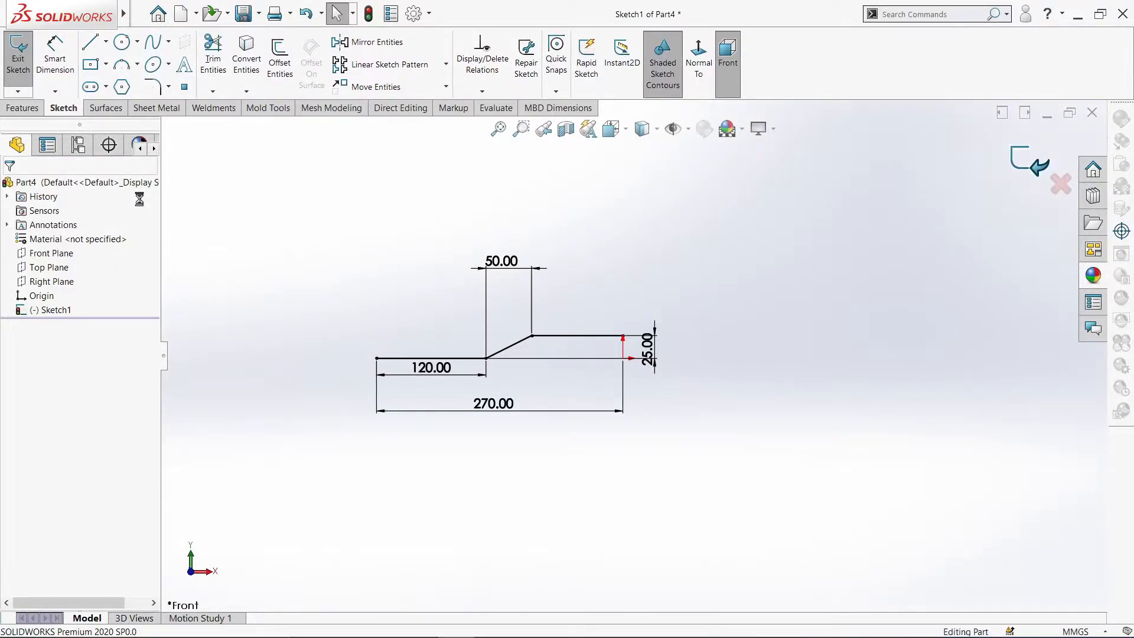
left_click(1027, 166)
right_click(47, 314)
left_click(59, 293)
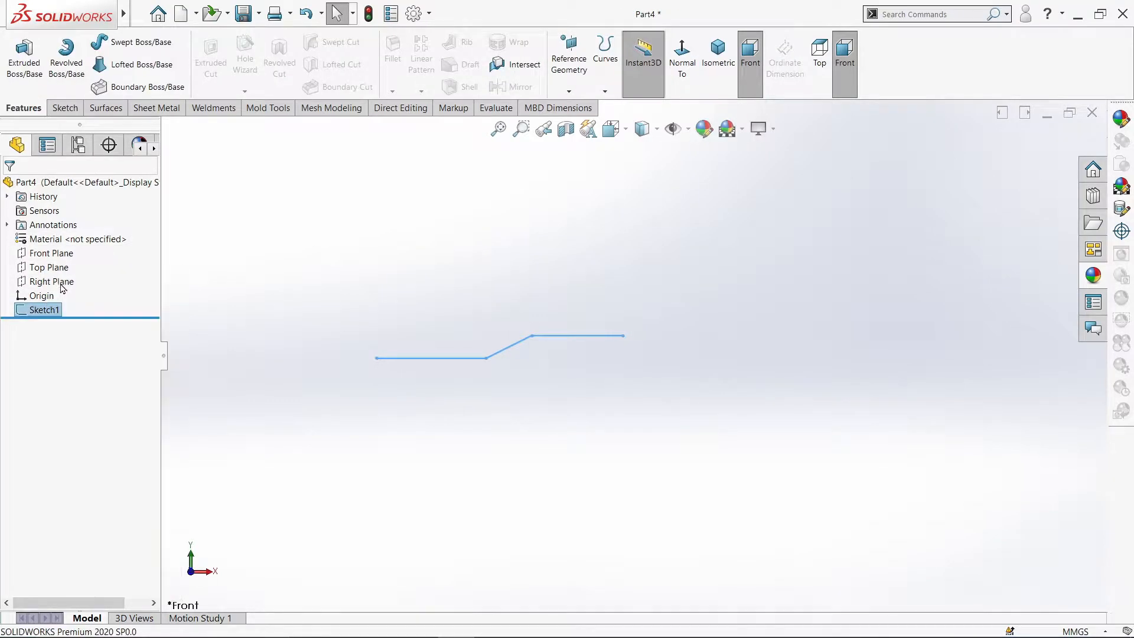
right_click(56, 313)
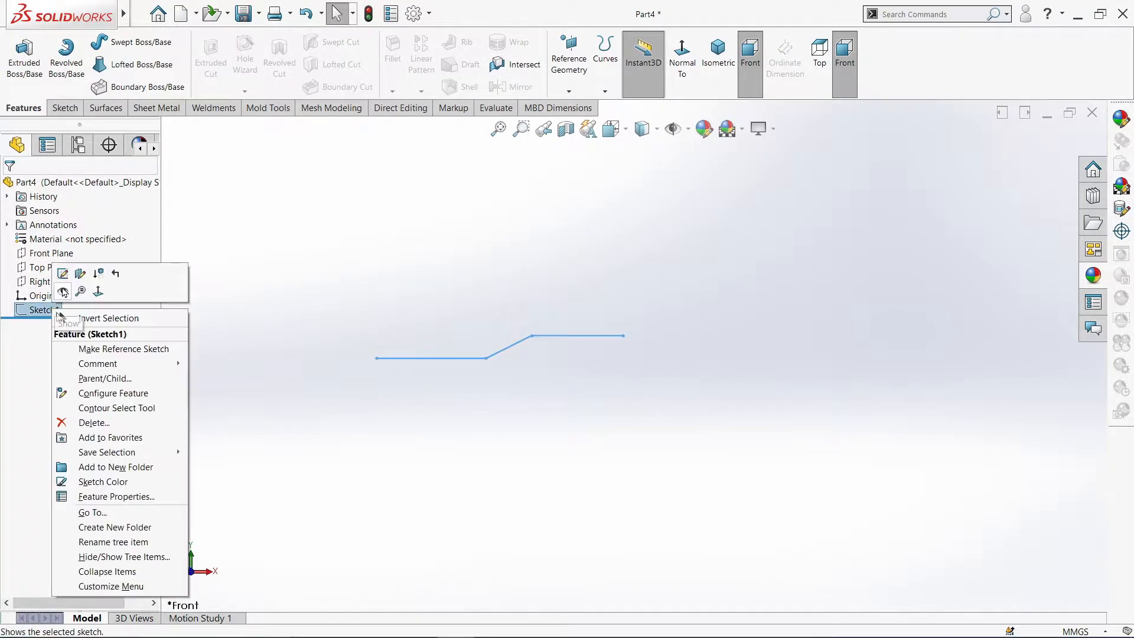
left_click(68, 269)
Offset the whole stepped line chain upward by 10 mm with Offset Entities
left_click(280, 59)
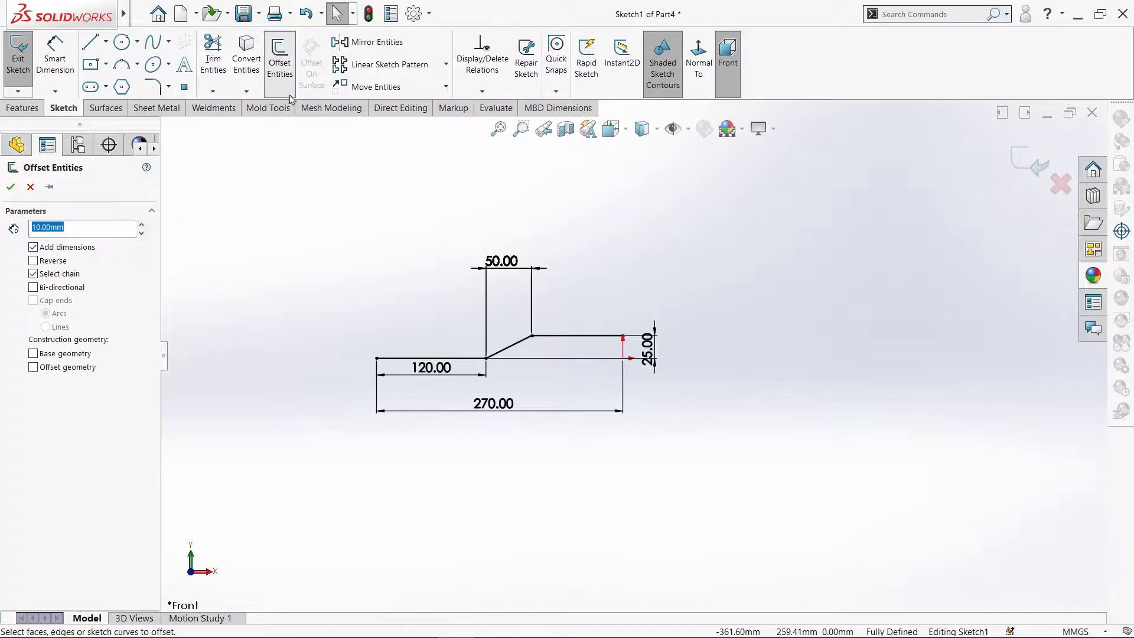
scroll(408, 349, "down", 3)
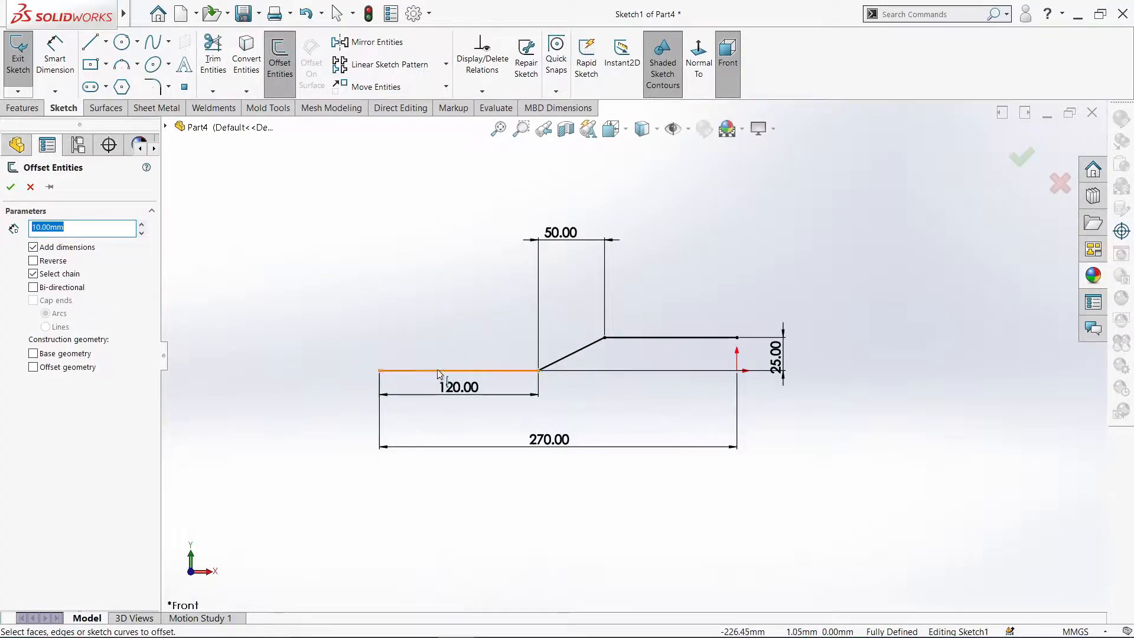
left_click(438, 371)
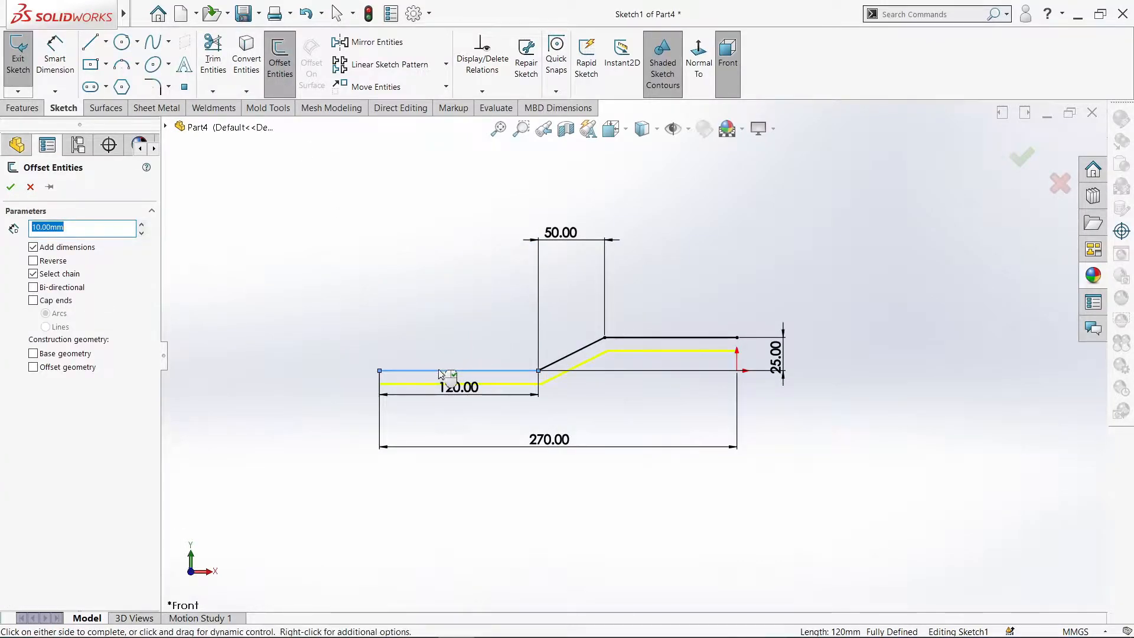
left_click(9, 188)
Close the profile by drawing a vertical line at each end between the original and offset lines
key("l")
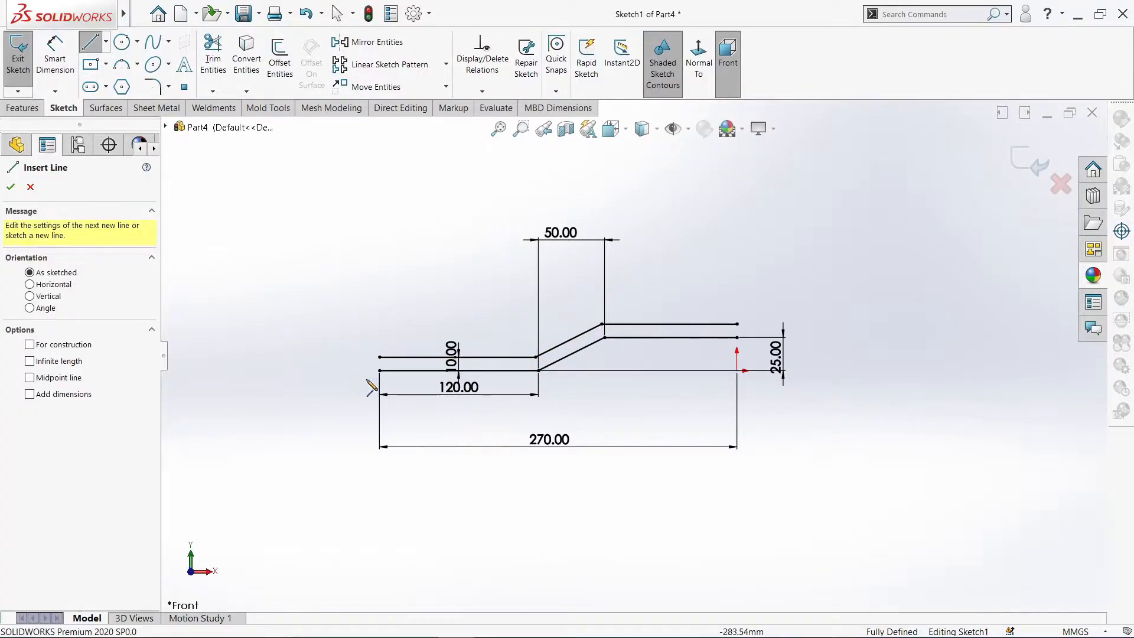
left_click(380, 371)
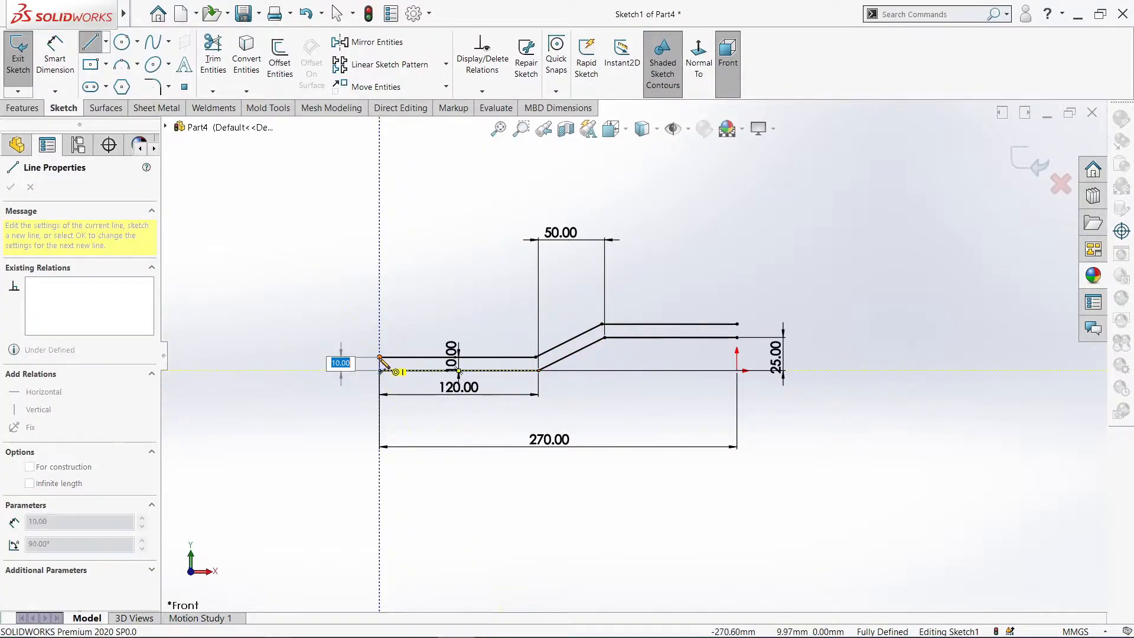
key("Escape")
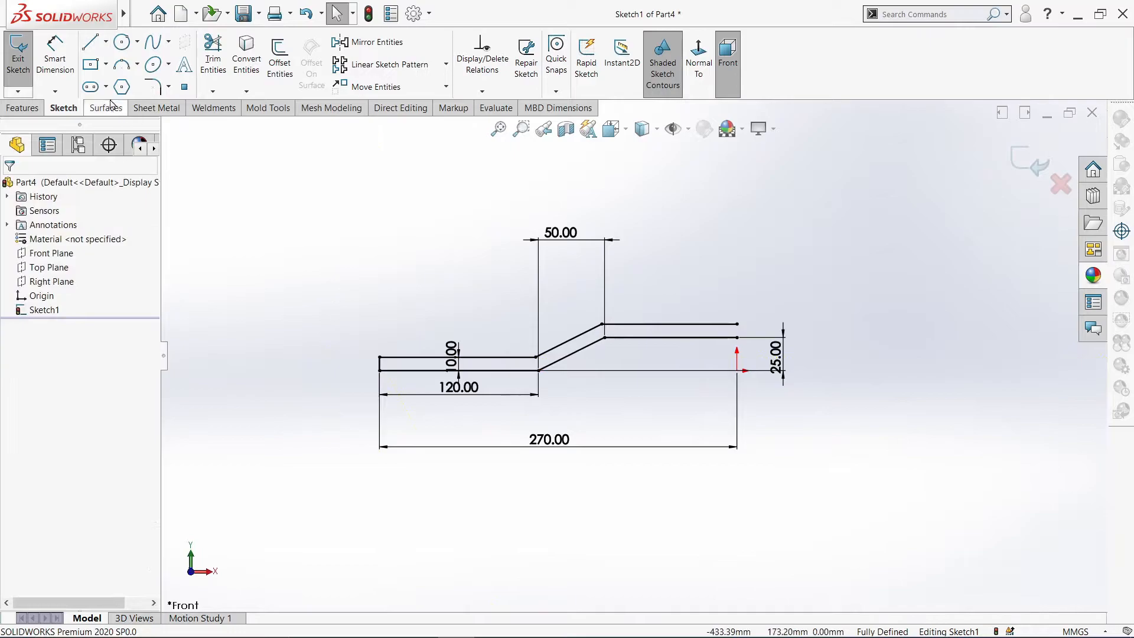
left_click(89, 46)
left_click(738, 338)
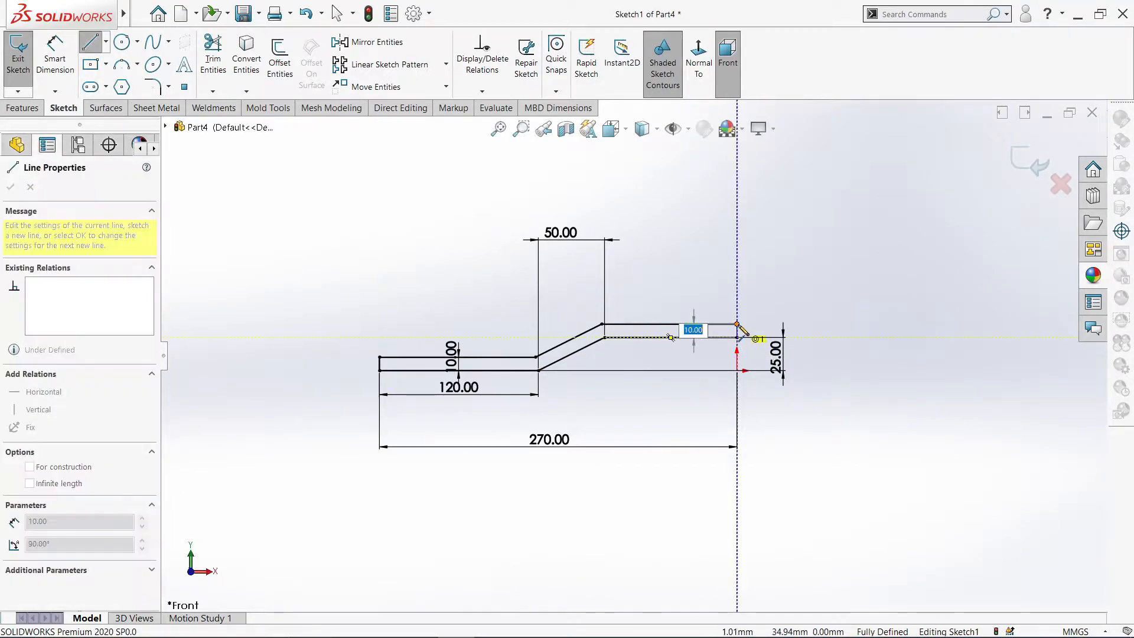
left_click(737, 324)
key("Escape")
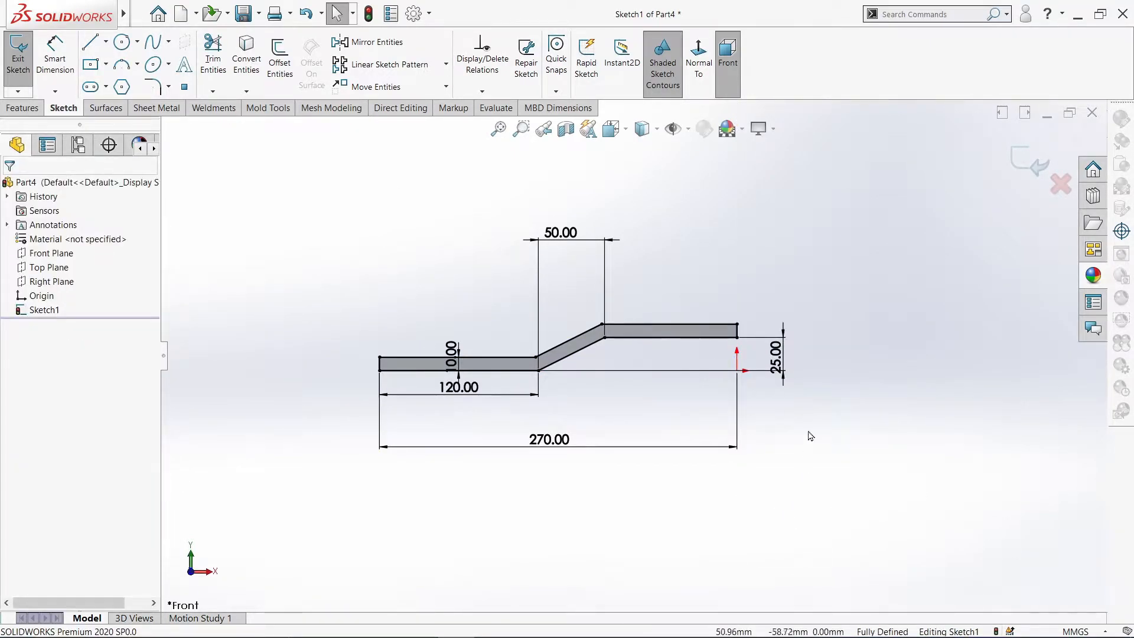
Extrude the closed profile 90 mm as a boss using the Mid Plane end condition
left_click(22, 107)
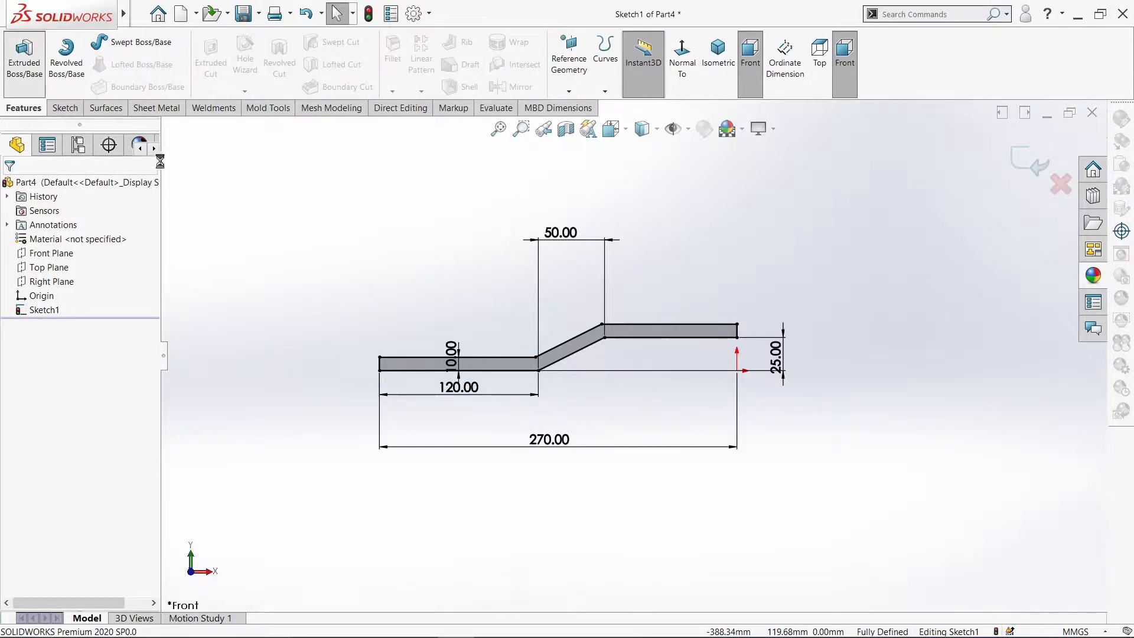
left_click(23, 56)
left_click(87, 271)
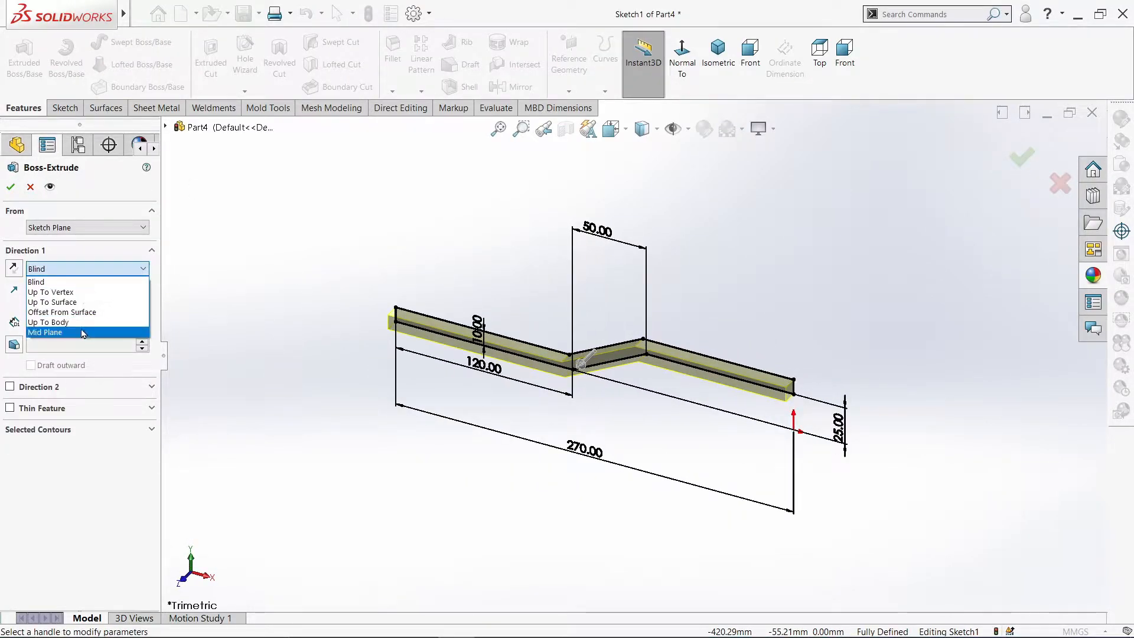
left_click(83, 331)
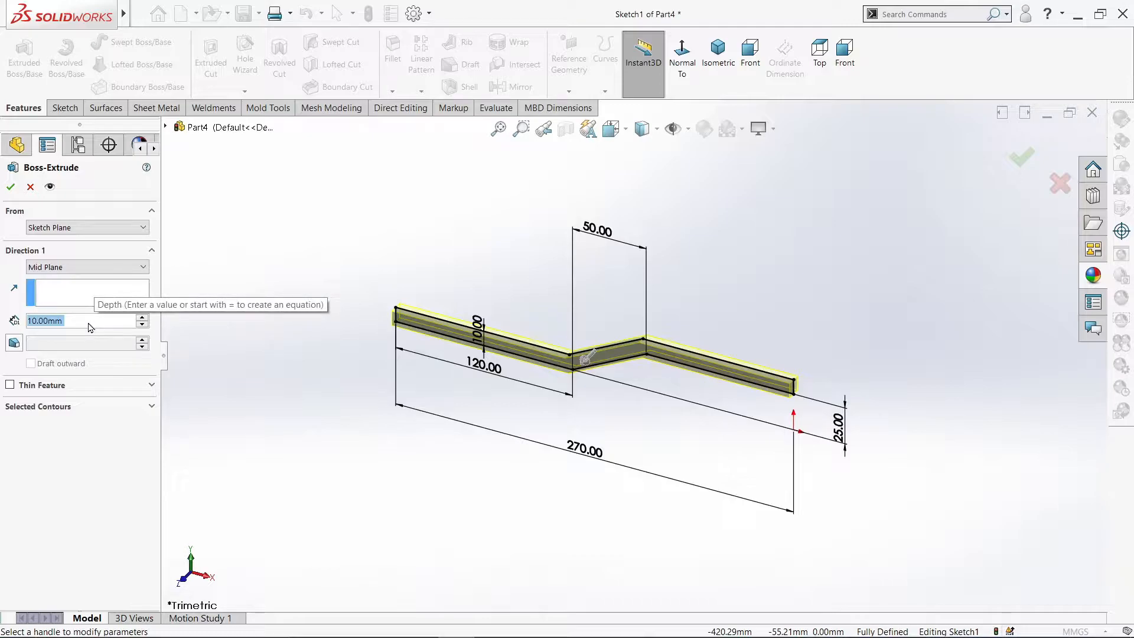
type("90")
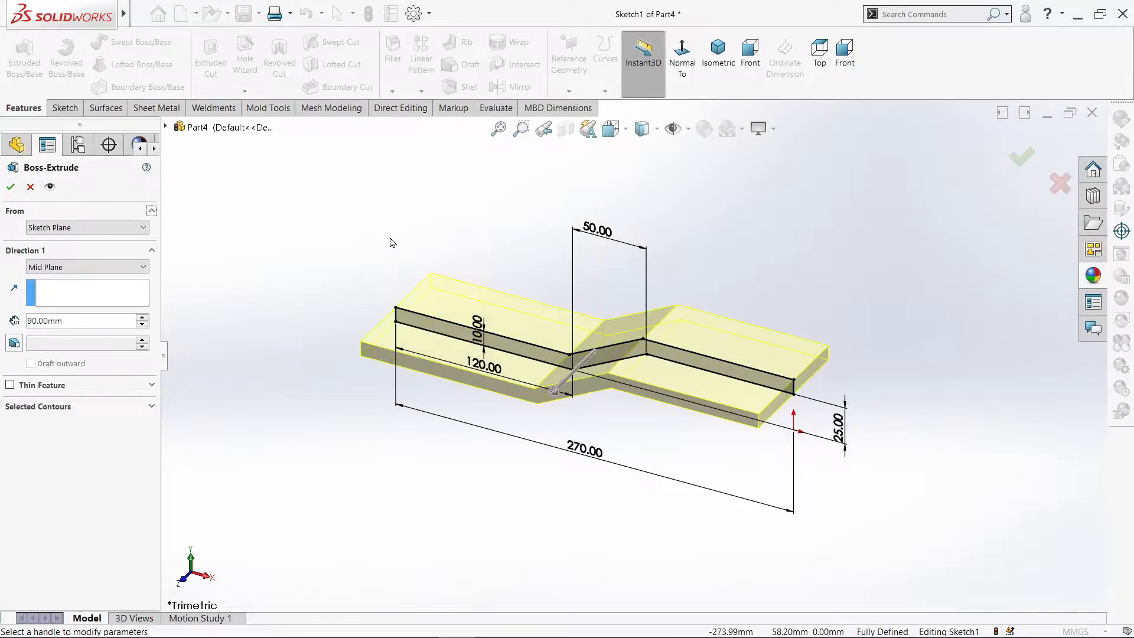
key("Return")
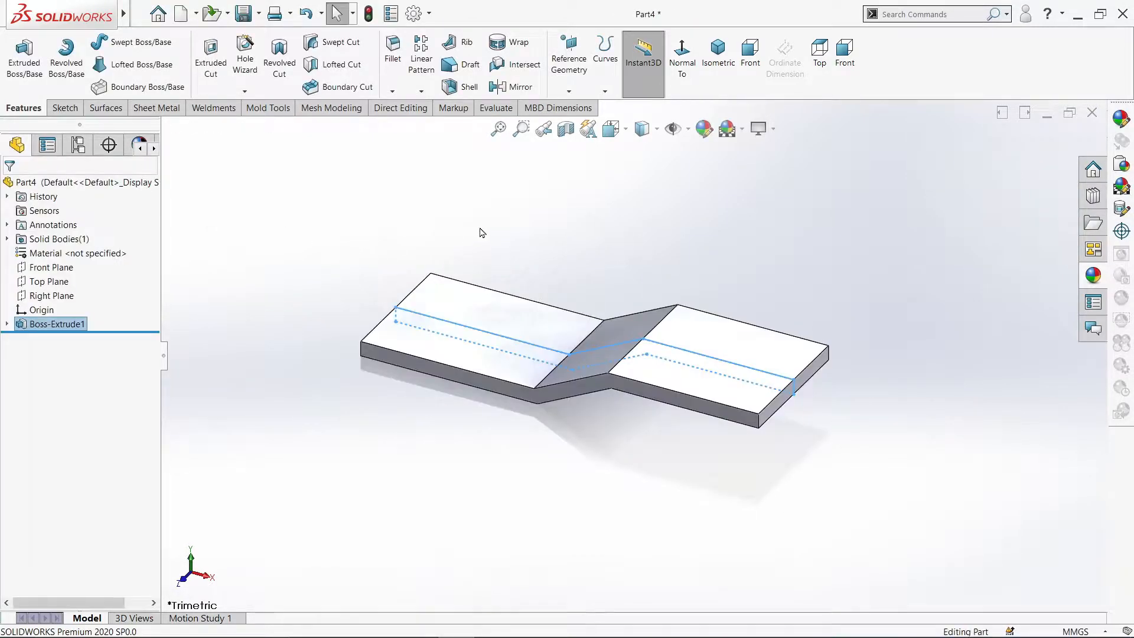
Change two of the view's display settings
left_click(761, 129)
left_click(790, 179)
left_click(761, 128)
left_click(804, 149)
Start a new sketch on the top face of the raised flat section
left_click(710, 376)
left_click(761, 342)
left_click(701, 72)
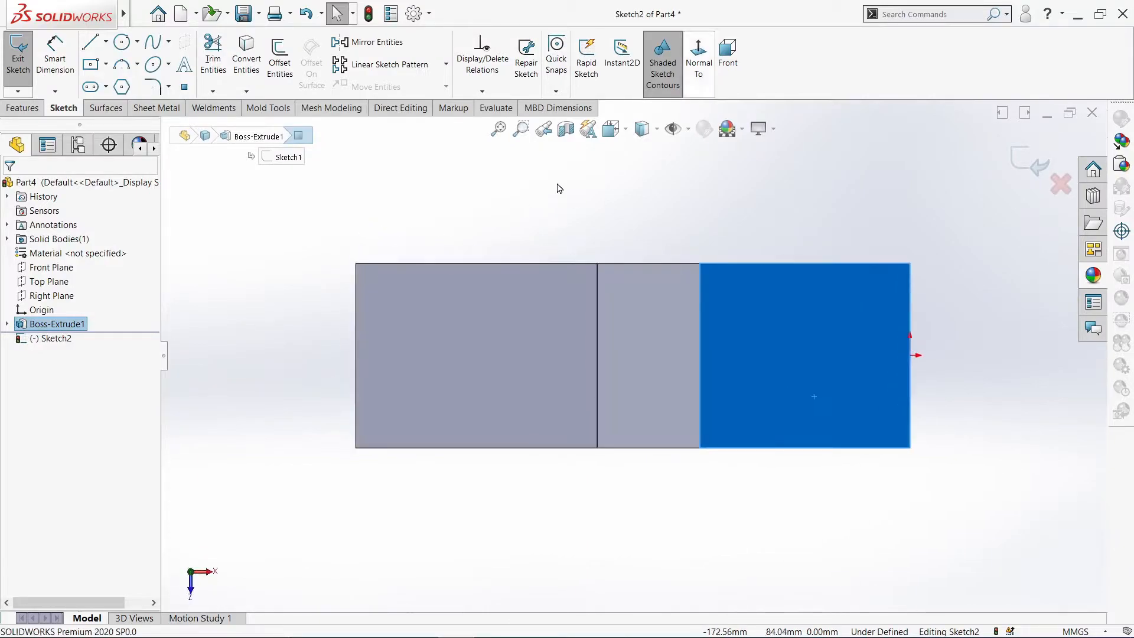
left_click(90, 43)
right_click(199, 214)
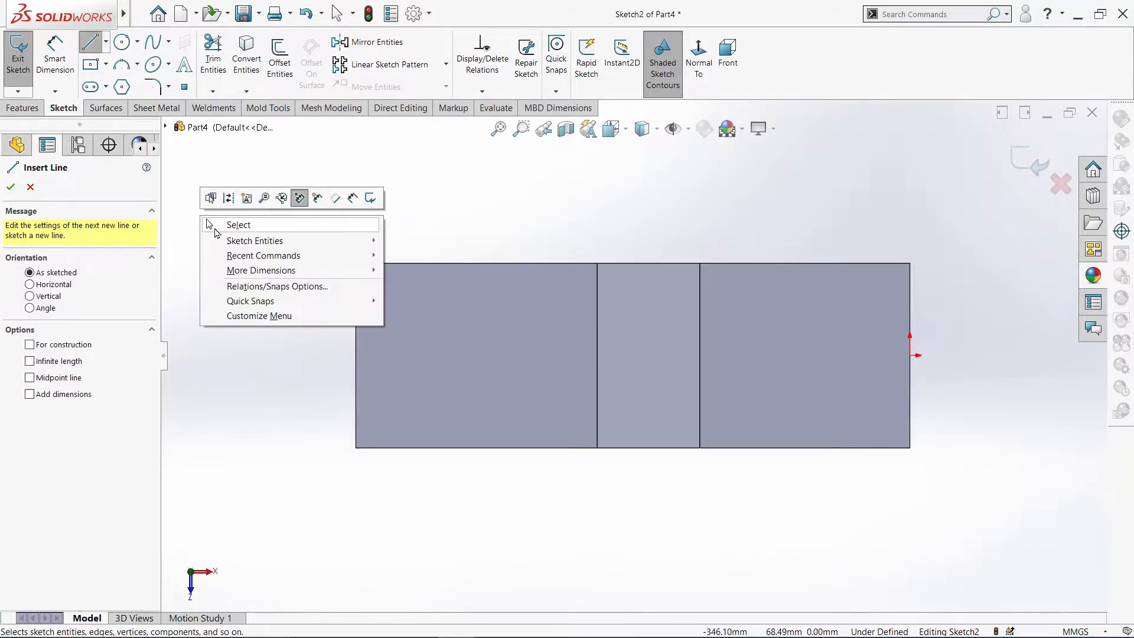
left_click(218, 232)
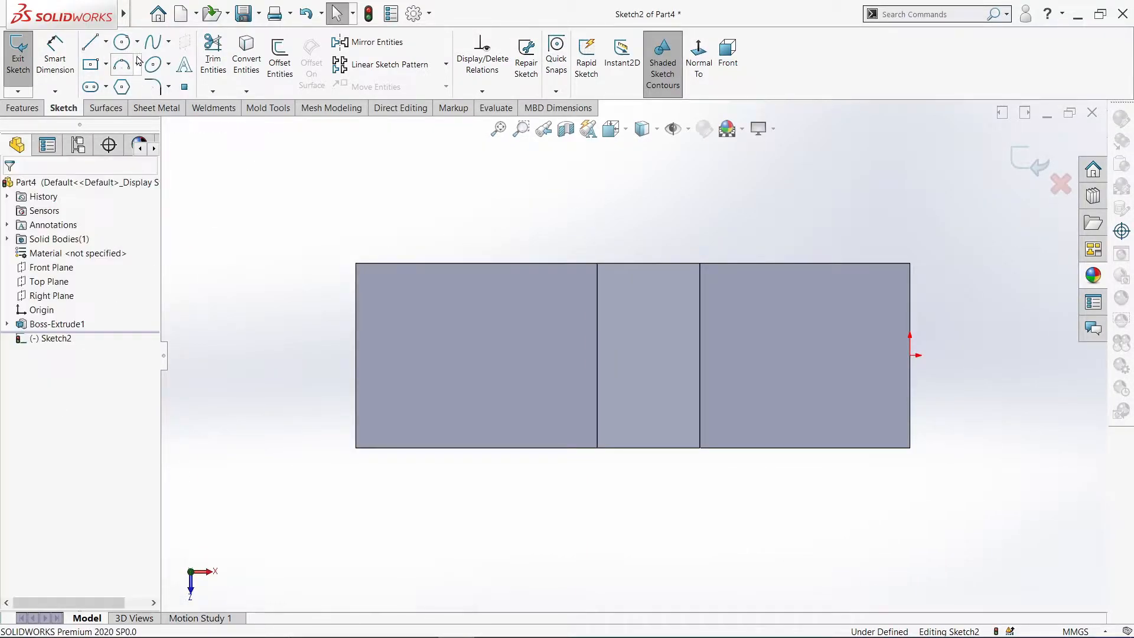
Sketch a circle of 45 mm radius over the lower flat section, centred on the plate's lengthwise centreline
left_click(453, 355)
type("45")
key("Return")
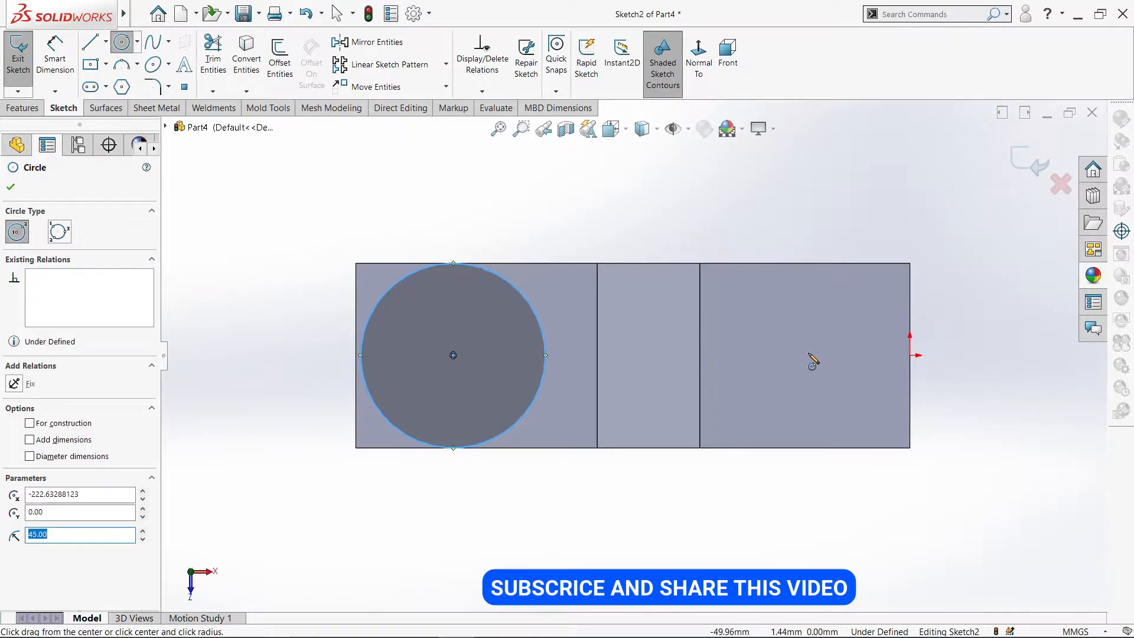
left_click(827, 354)
key("Escape")
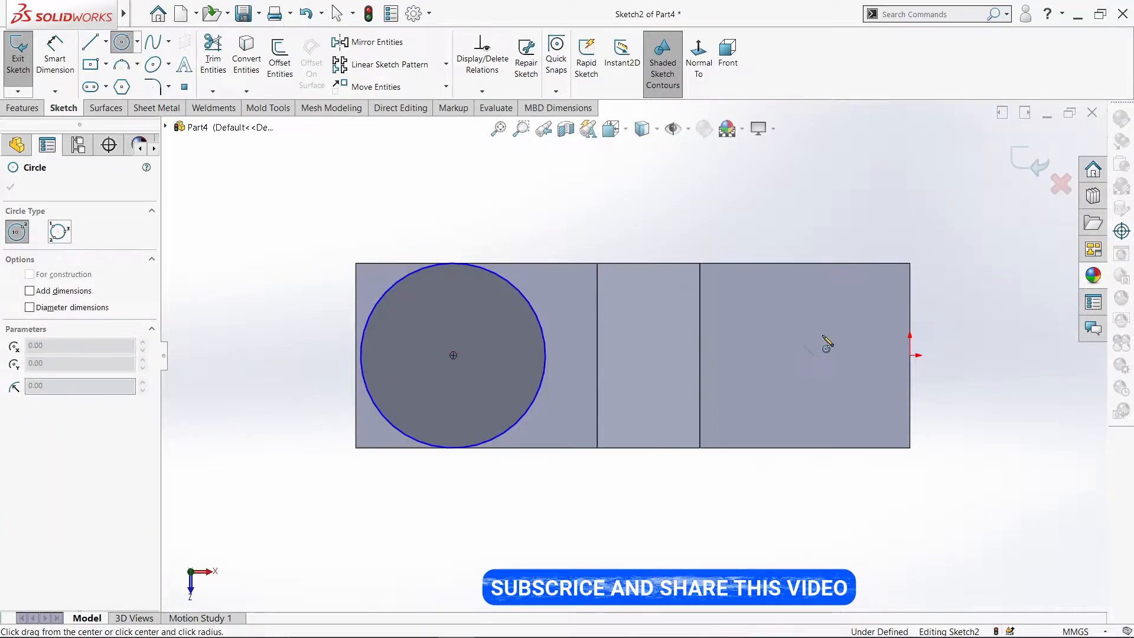
Sketch a 50 mm diameter circle over the raised flat section, centred on the plate's lengthwise centreline
left_click(824, 355)
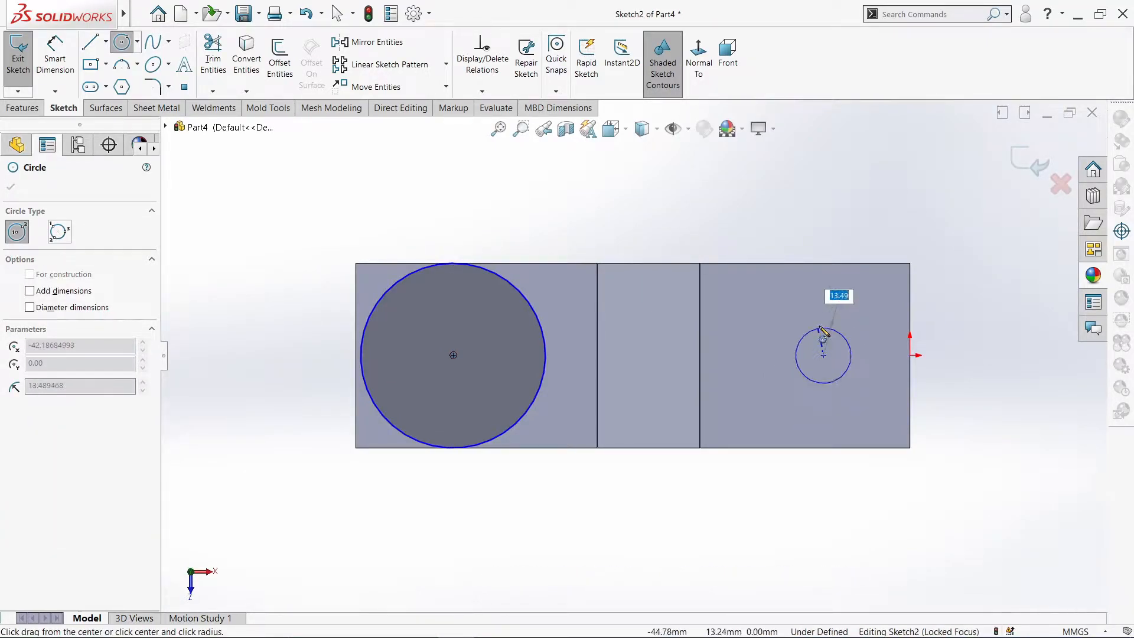
key("Return")
right_click(749, 206)
left_click(763, 215)
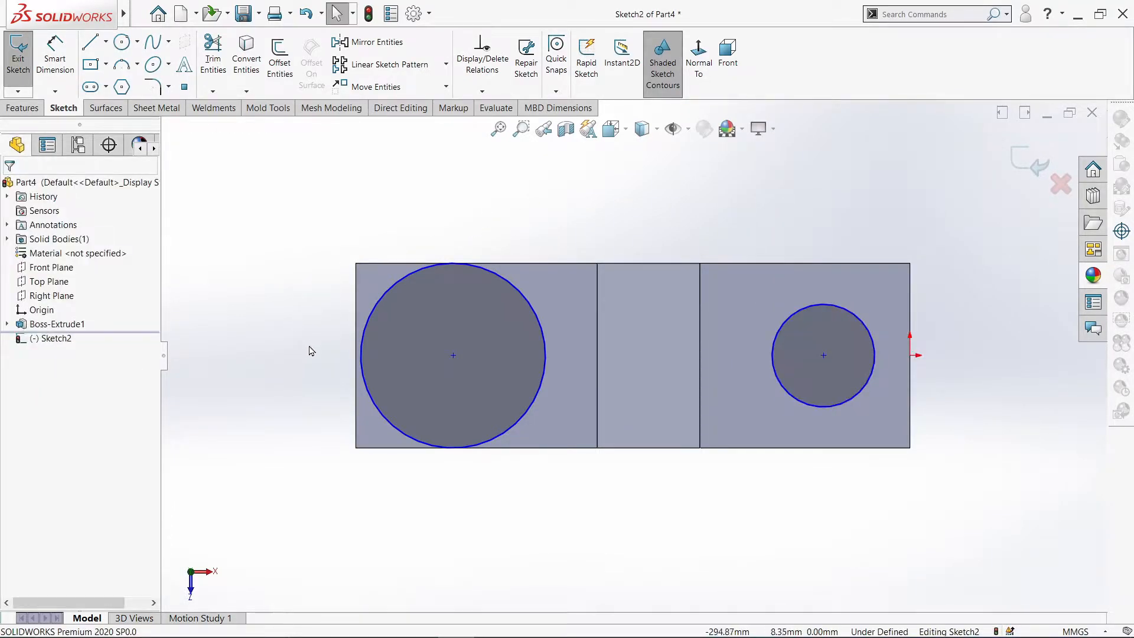
Make the large and small circles each tangent to the short end edge of the plate nearest to them
left_click(349, 398)
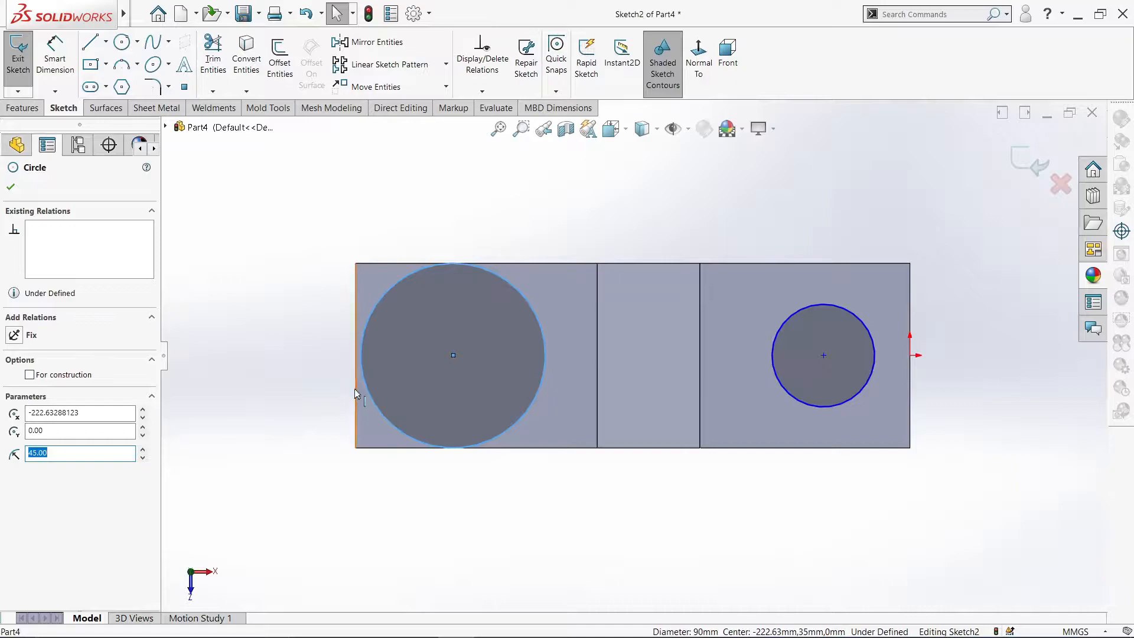
left_click(355, 394, "ctrl")
left_click(14, 396)
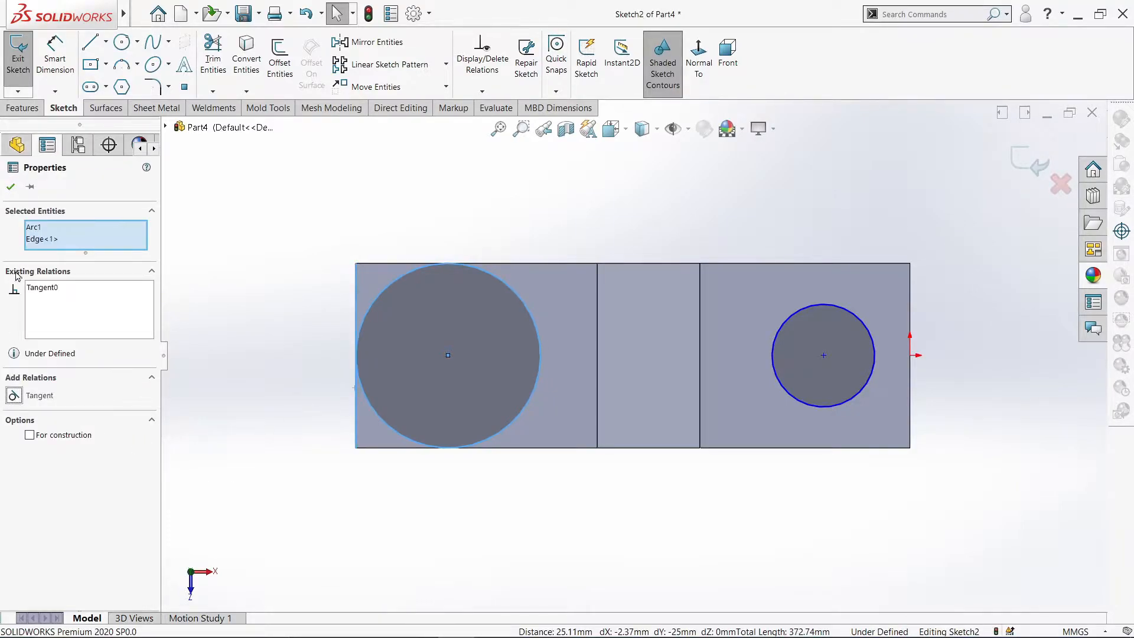
left_click(12, 186)
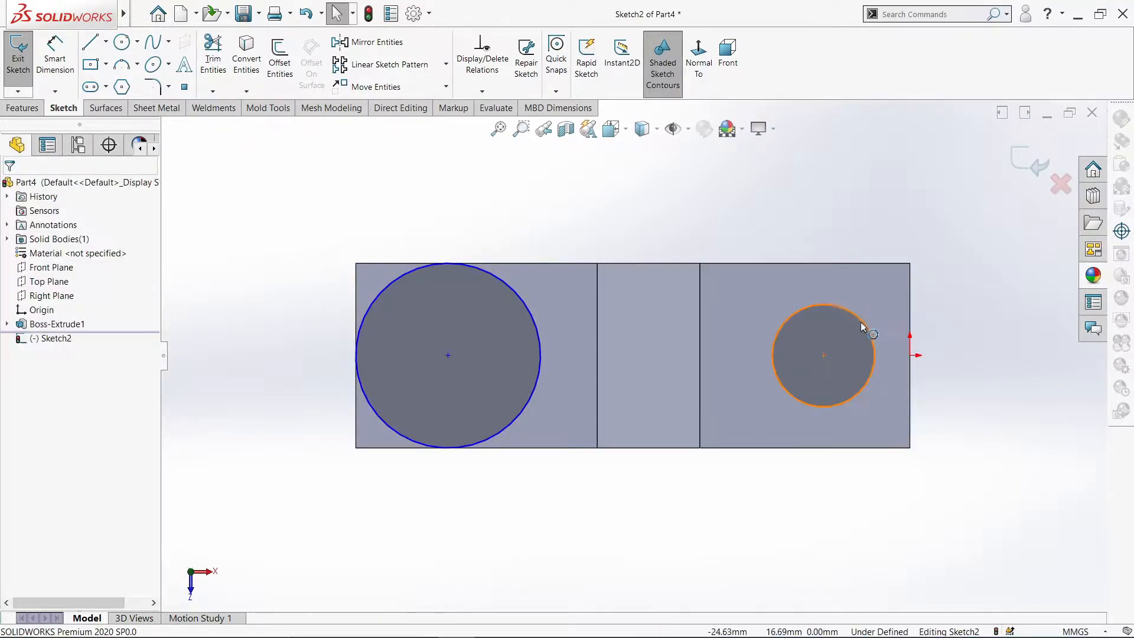
left_click(884, 344)
left_click(911, 385, "ctrl")
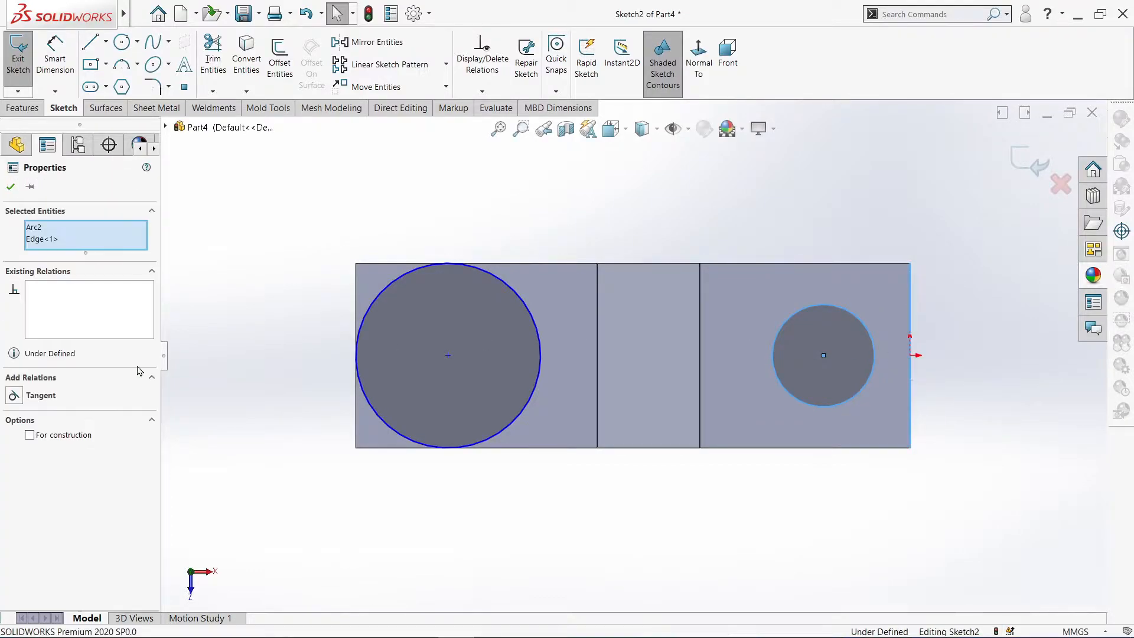
left_click(14, 395)
Dimension the diameters of the large circle and the small circle
left_click(72, 76)
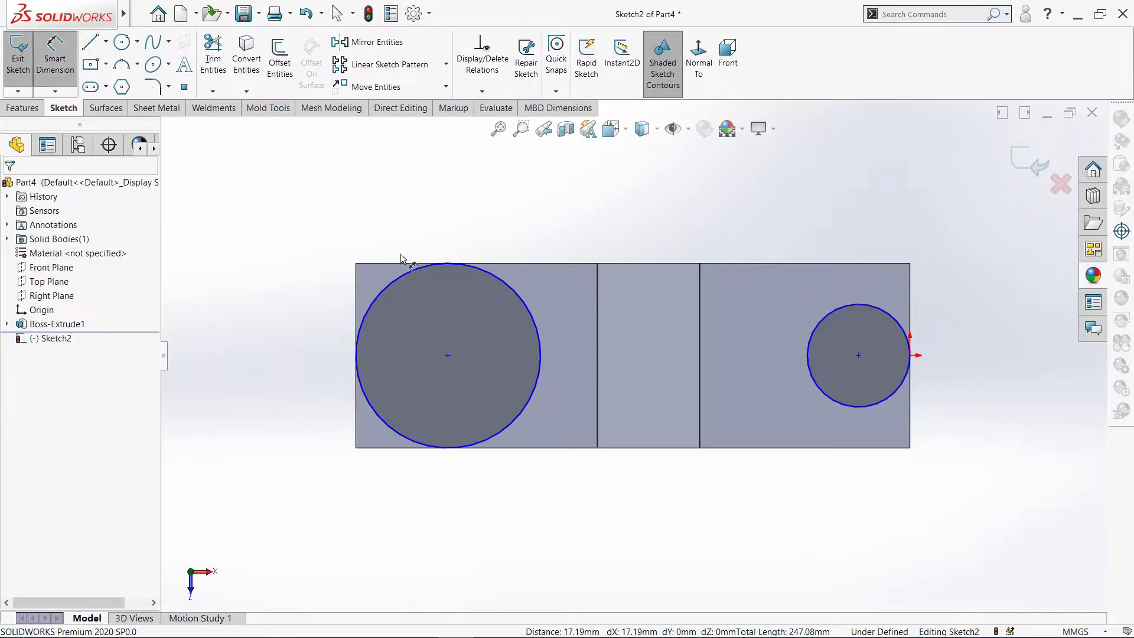
left_click(399, 279)
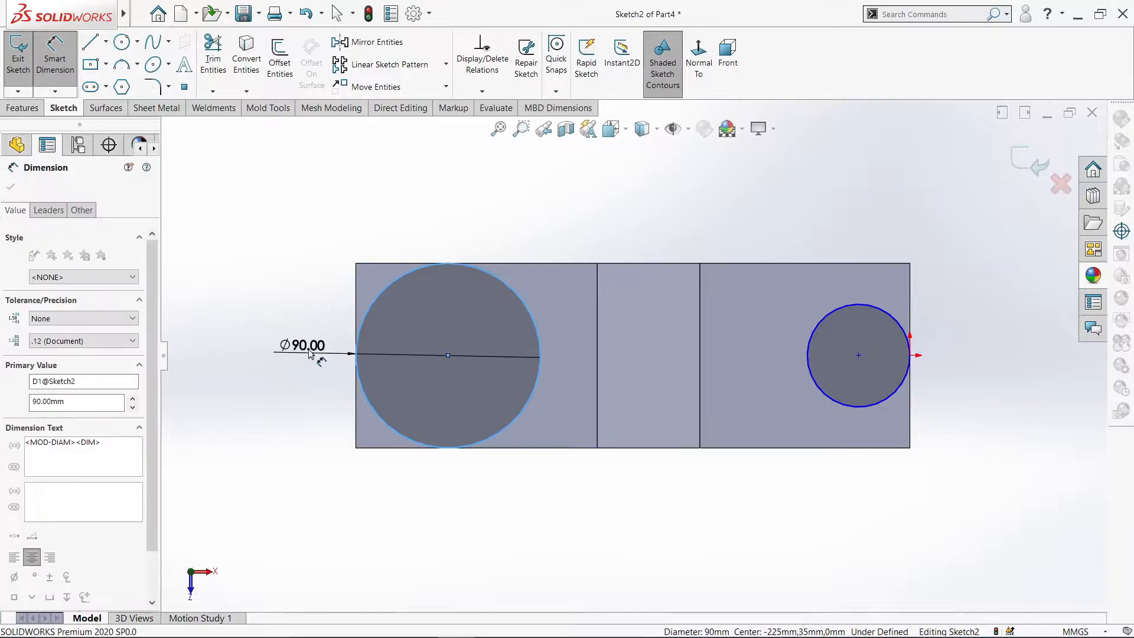
left_click(299, 348)
left_click(231, 332)
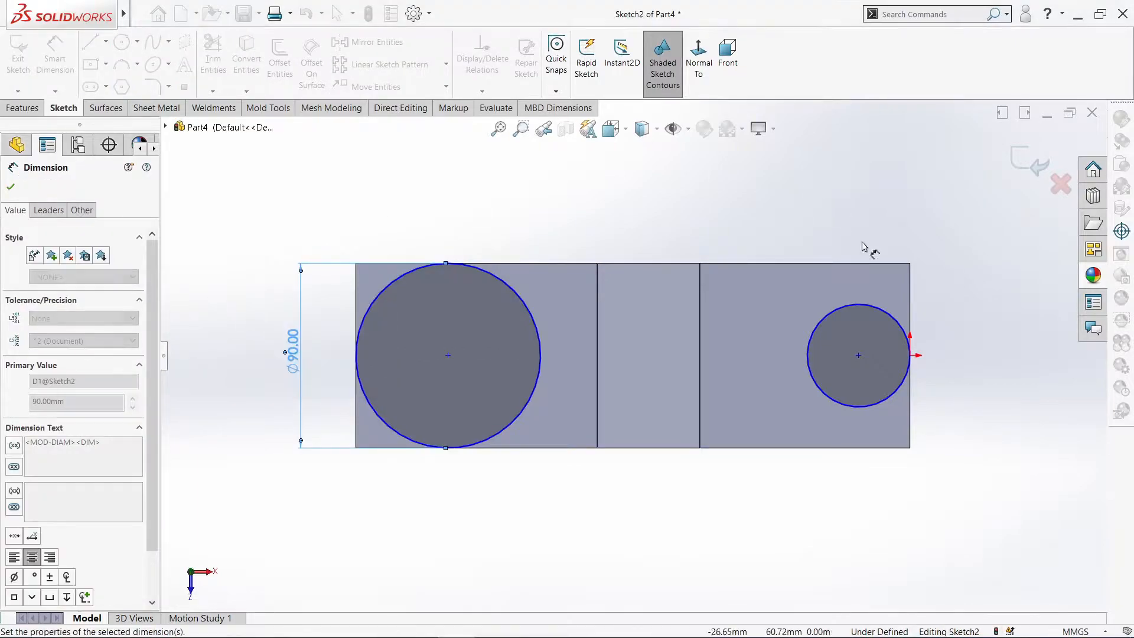
left_click(898, 321)
left_click(973, 354)
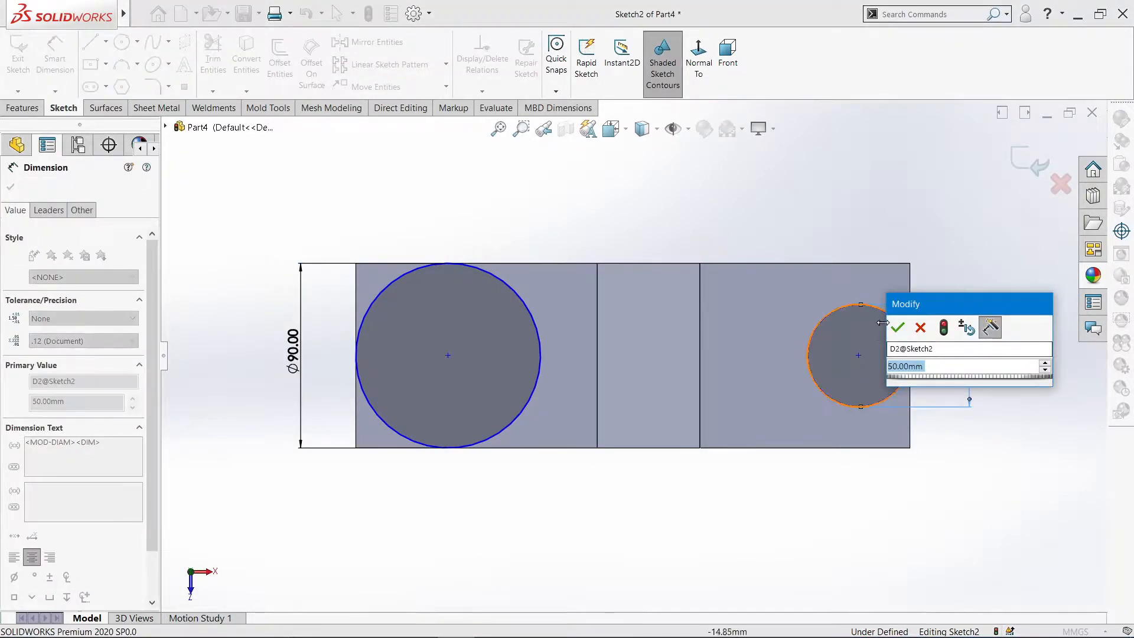
left_click(898, 328)
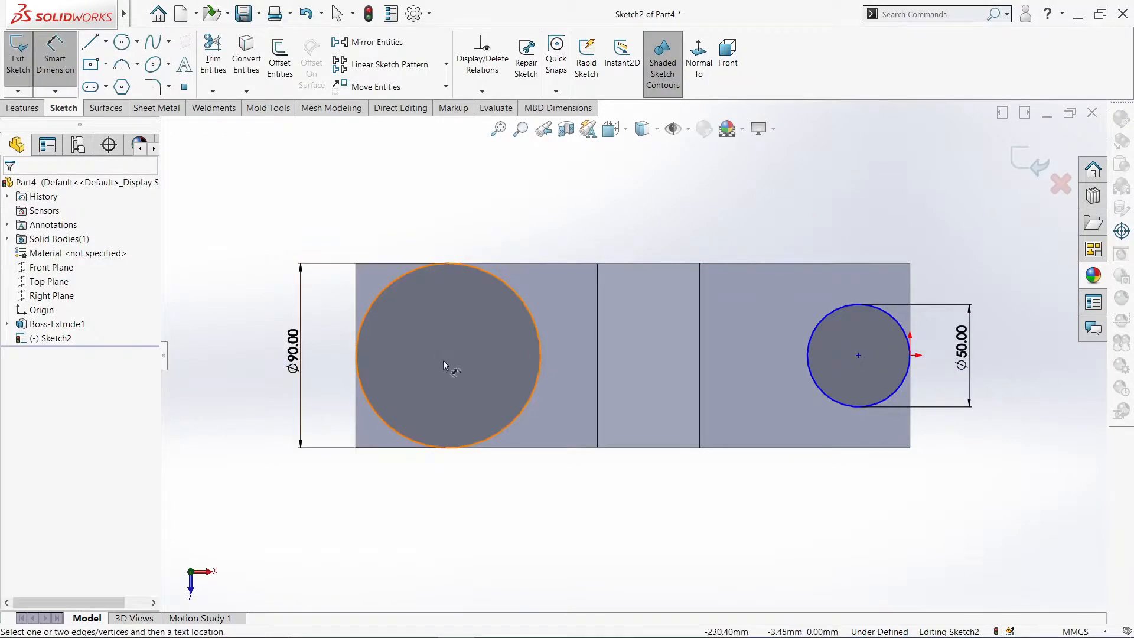
Dimension the horizontal distance between the centres of the two circles
left_click(448, 356)
left_click(859, 356)
left_click(718, 535)
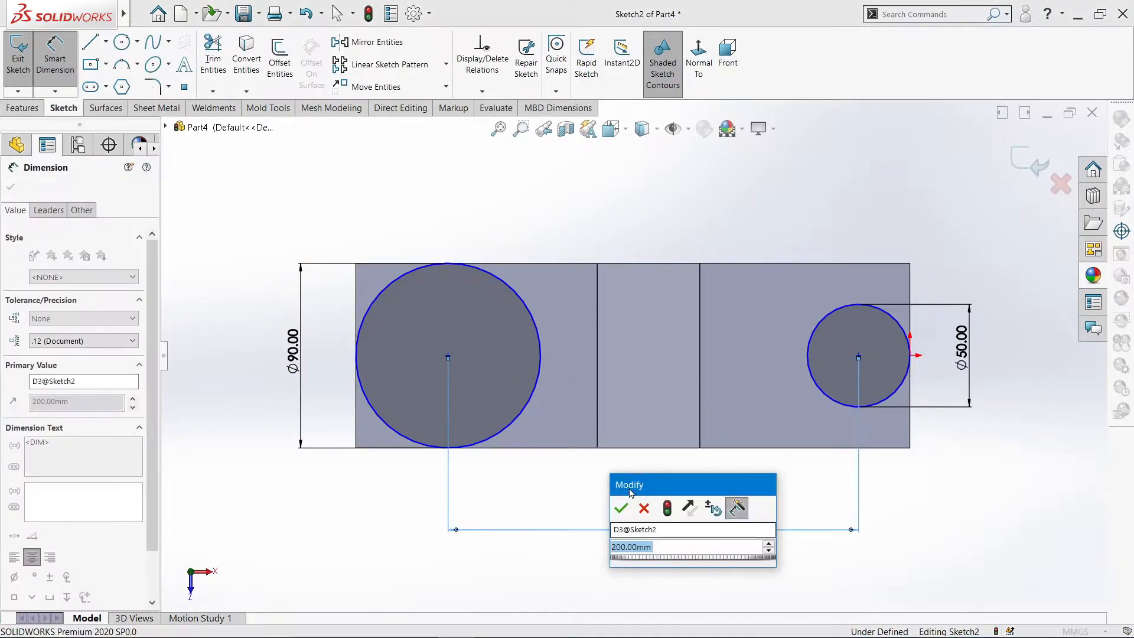
left_click(620, 508)
right_click(655, 165)
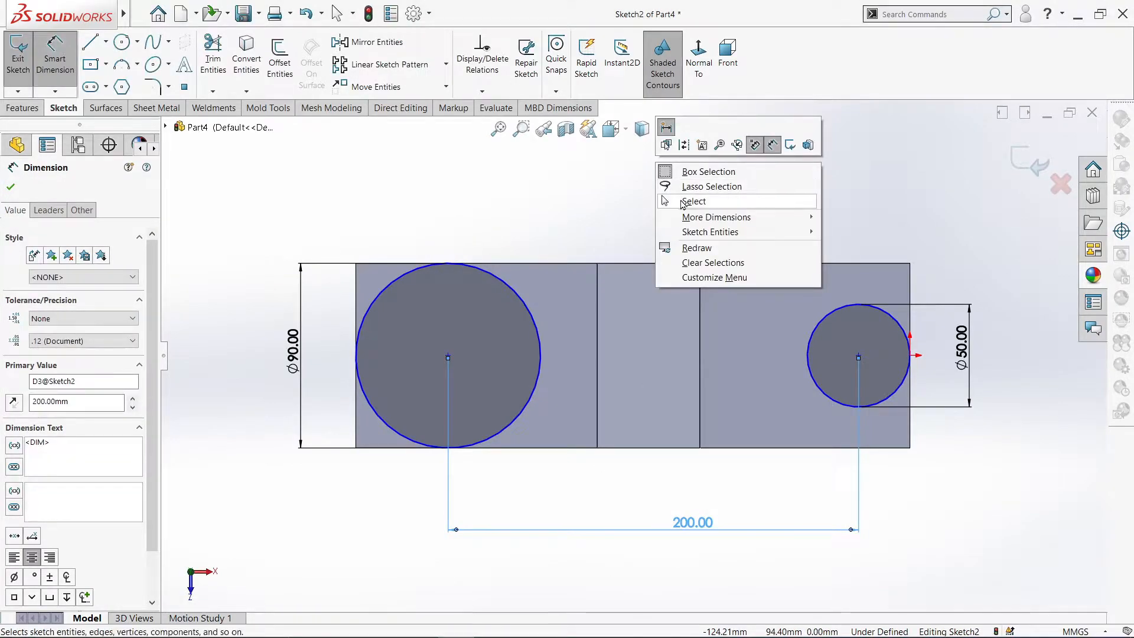
left_click(684, 203)
Try adding a Horizontal relation between the two circle centres, and undo it
left_click(447, 356)
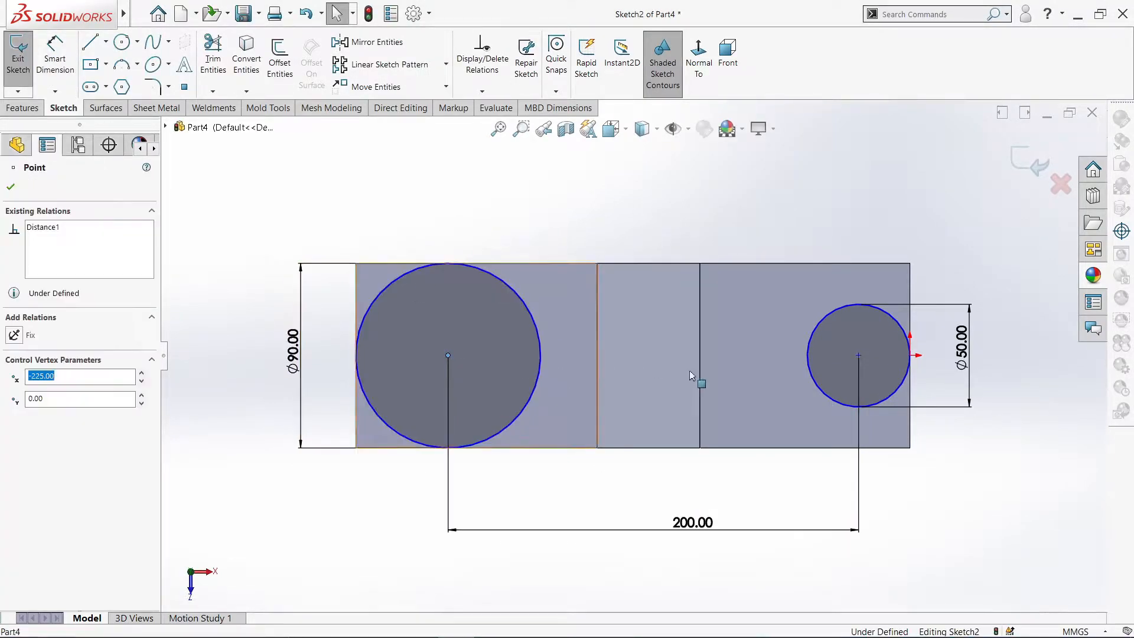
left_click(859, 355, "ctrl")
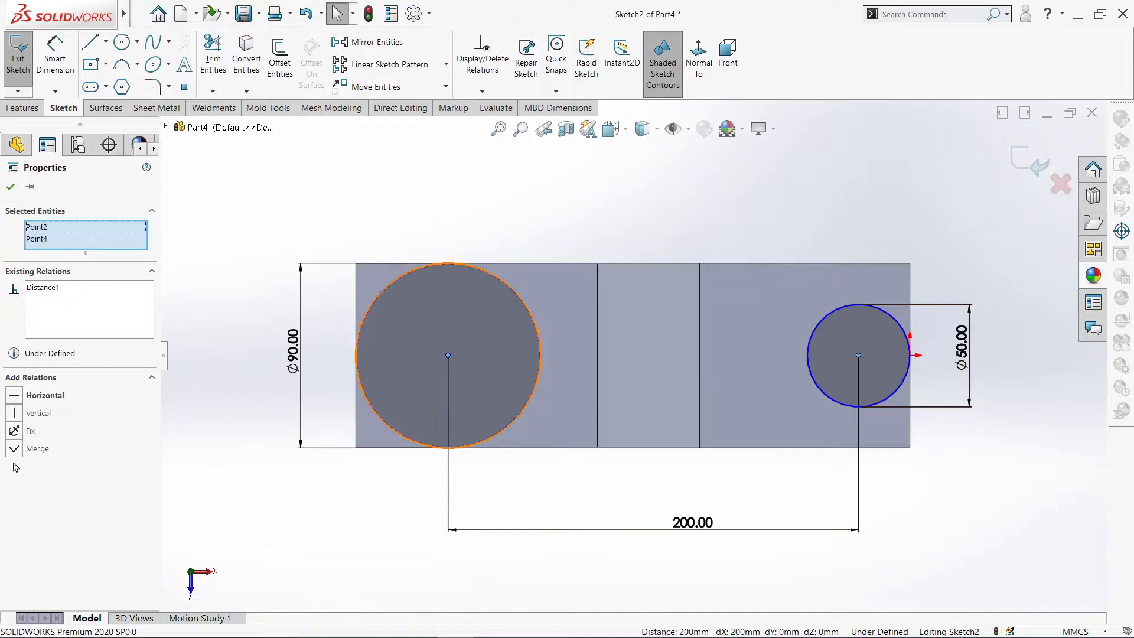
left_click(14, 396)
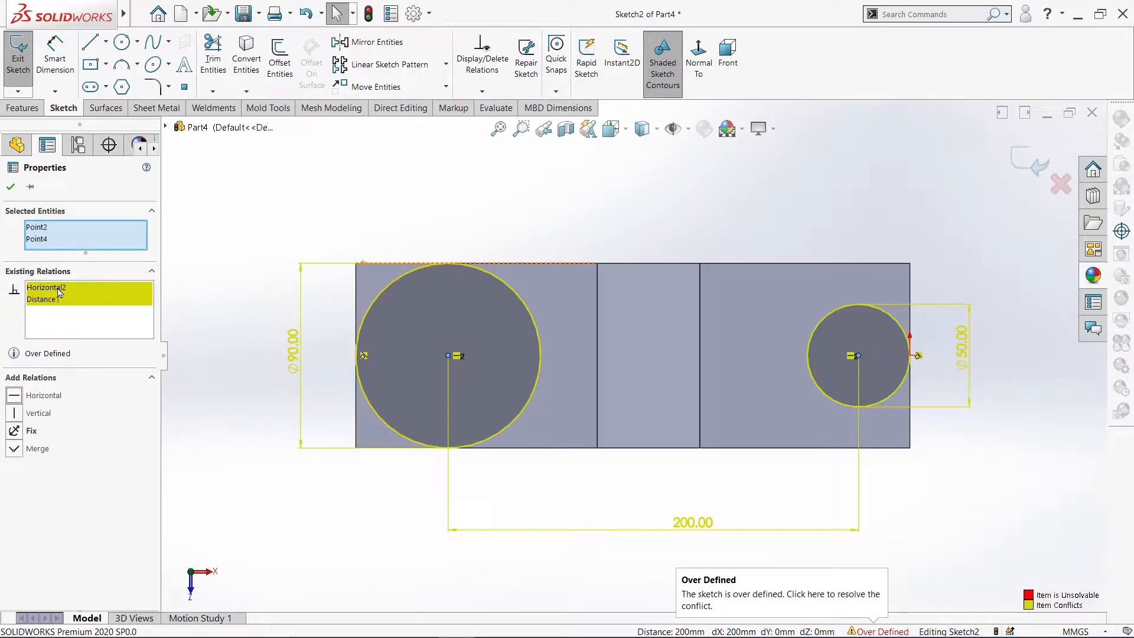
left_click(10, 187)
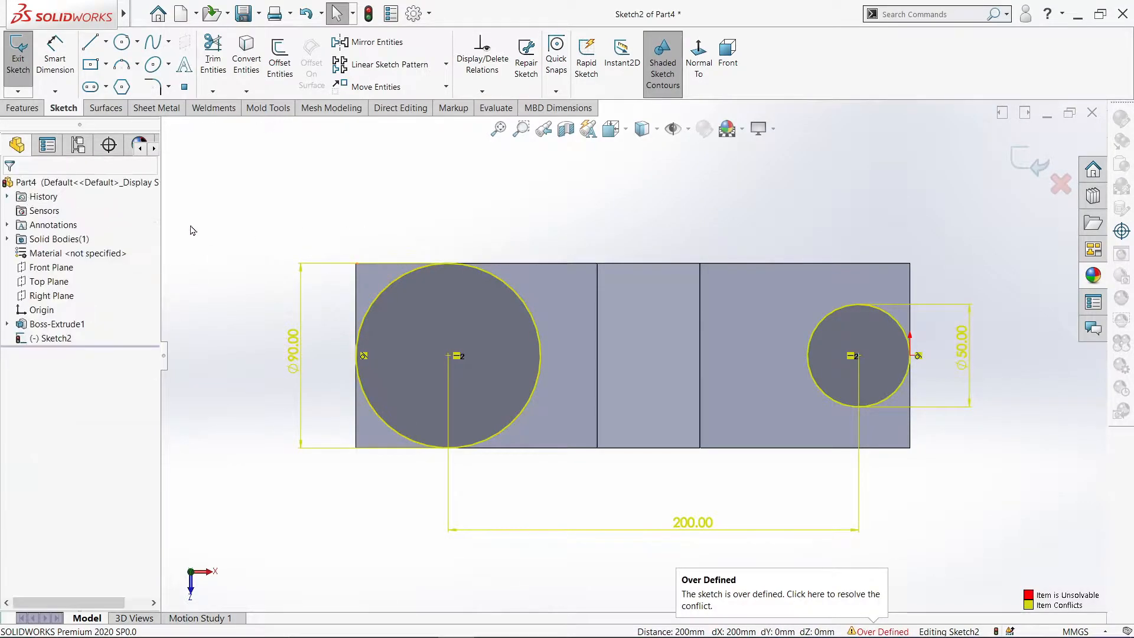
key("ctrl+z")
left_click(386, 198)
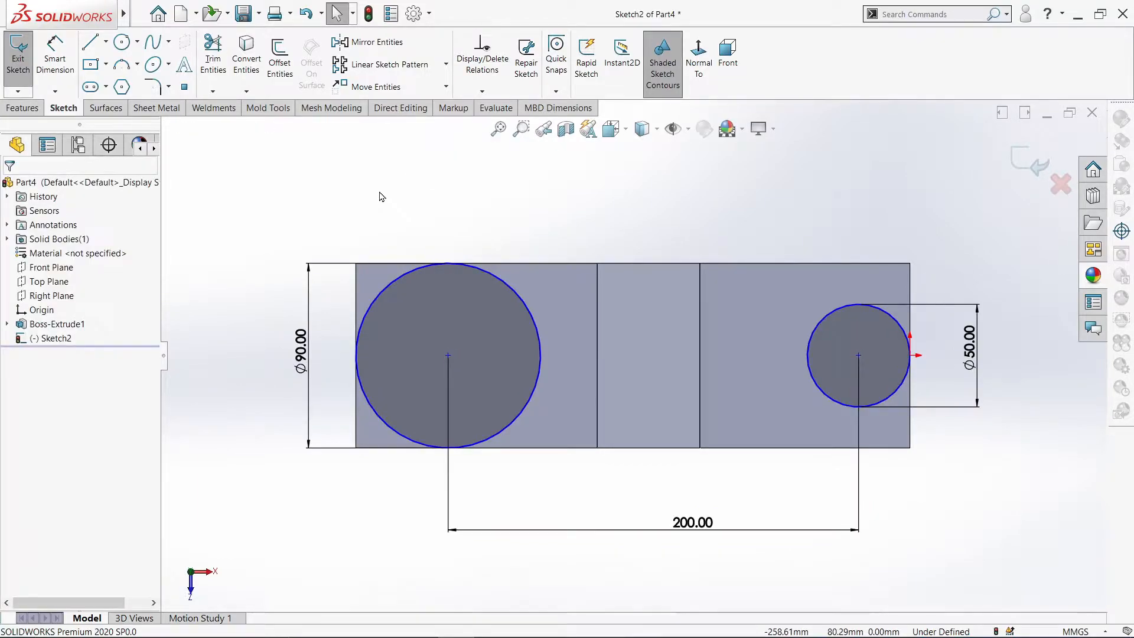
Sketch a horizontal construction line joining the centres of the two circles
left_click(90, 46)
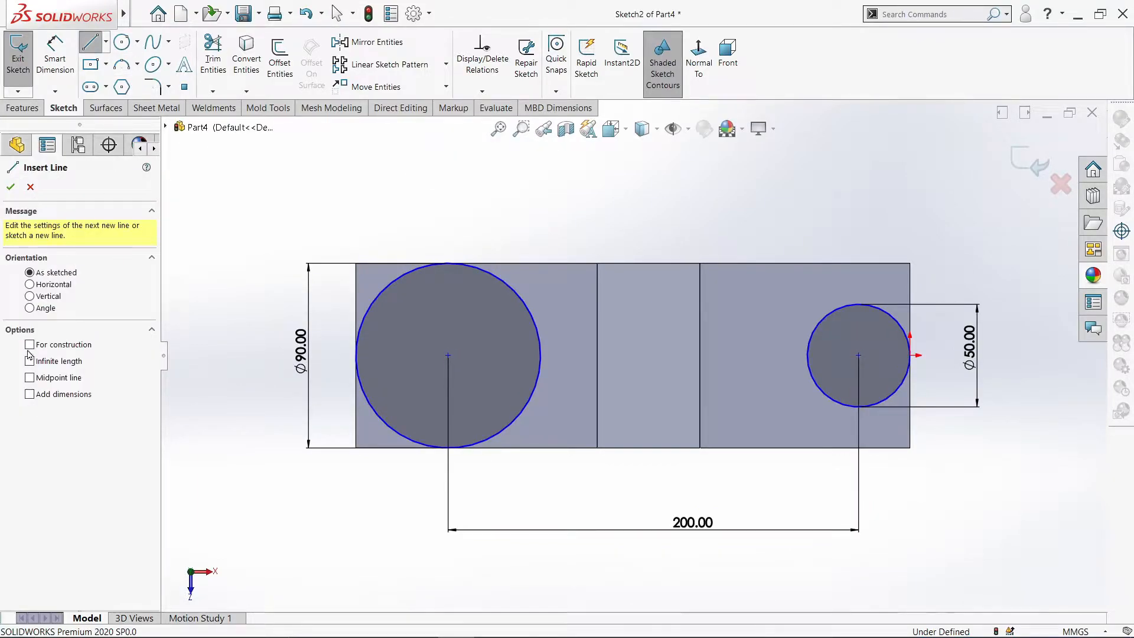
left_click(447, 355)
left_click(857, 355)
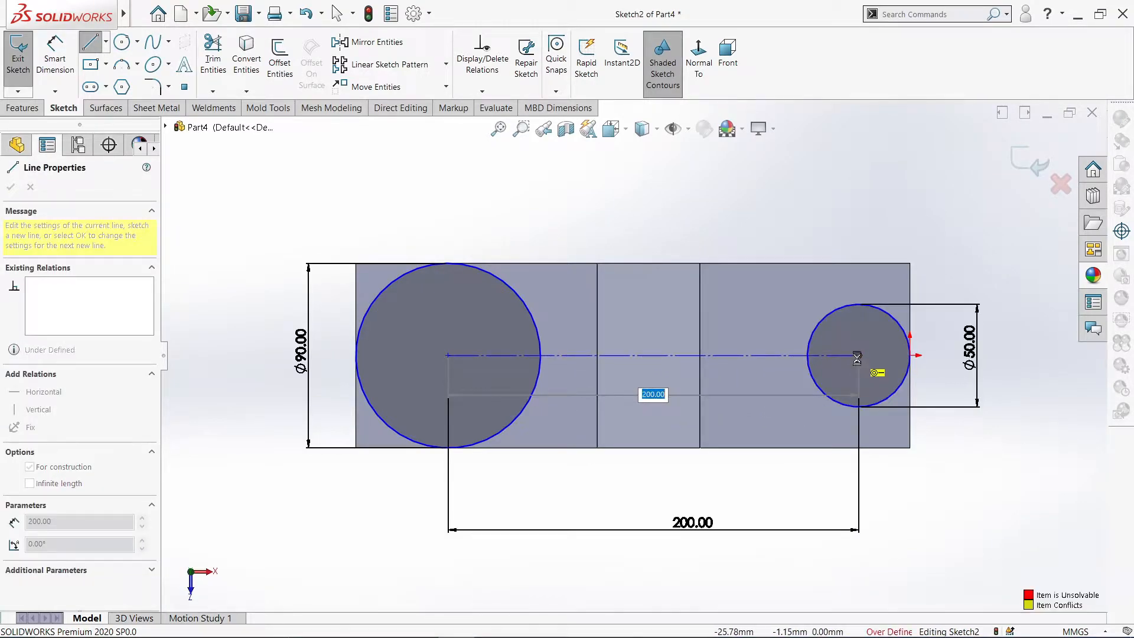
left_click(657, 328)
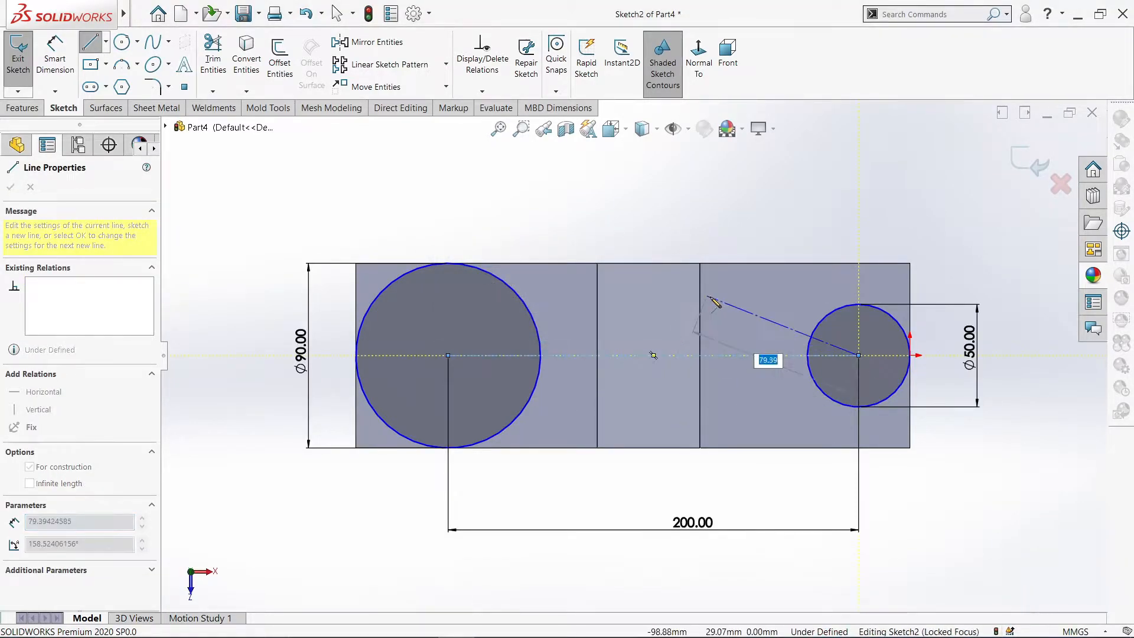
right_click(755, 391)
left_click(767, 579)
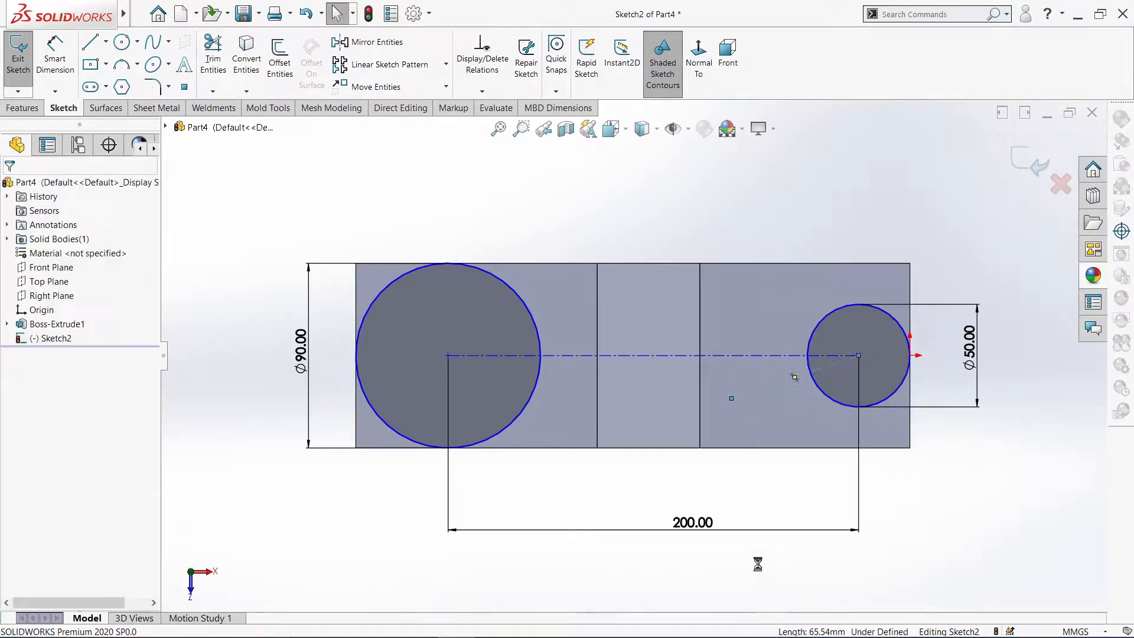
Add a Horizontal relation between the origin and the small circle's centre
left_click(911, 355)
left_click(860, 356, "ctrl")
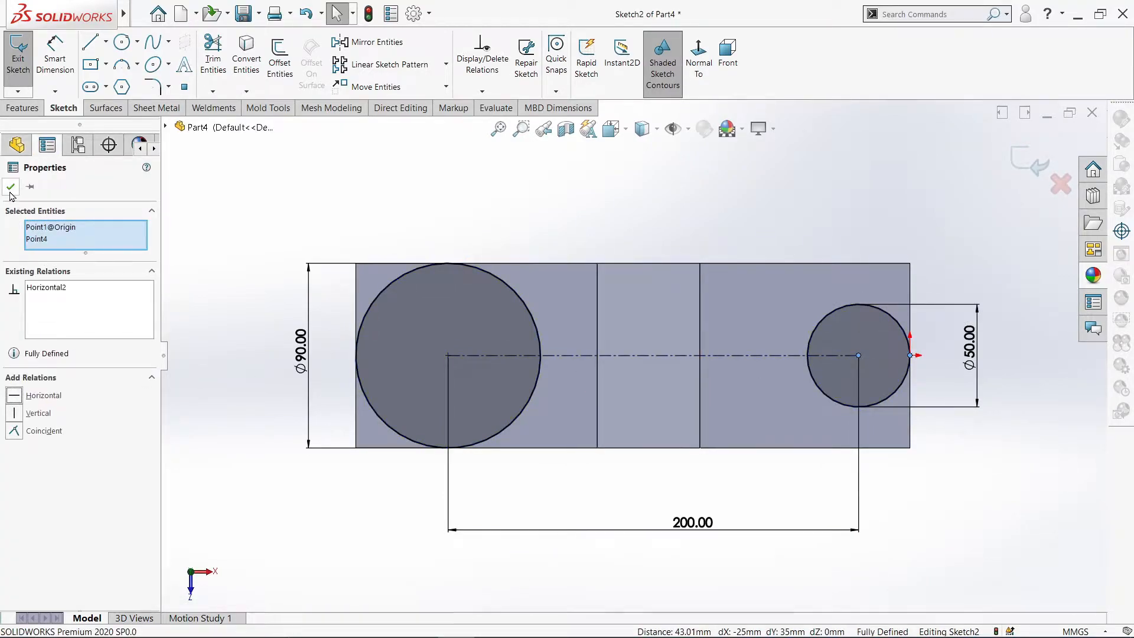
left_click(10, 188)
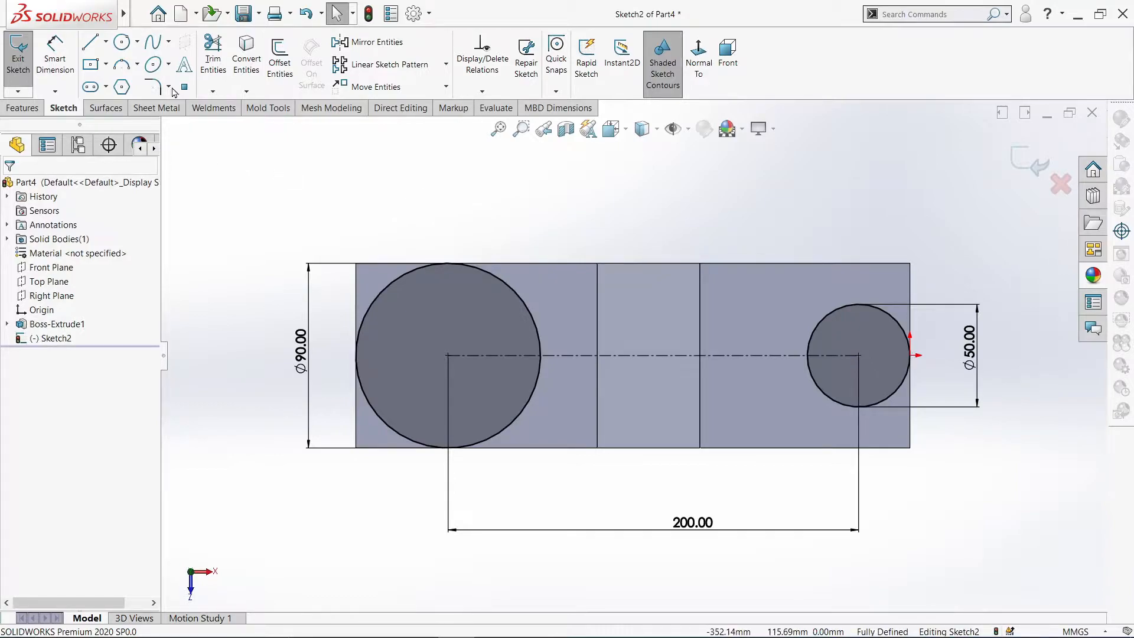
Sketch a solid line tangent to both circles, connecting their upper sides
left_click(91, 41)
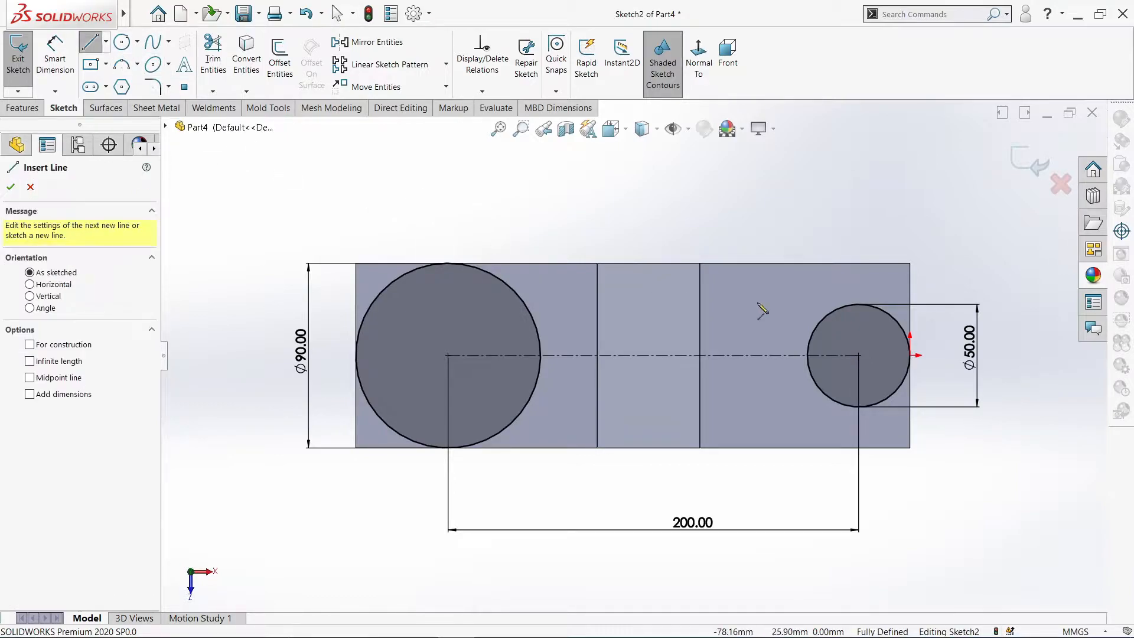
left_click(858, 305)
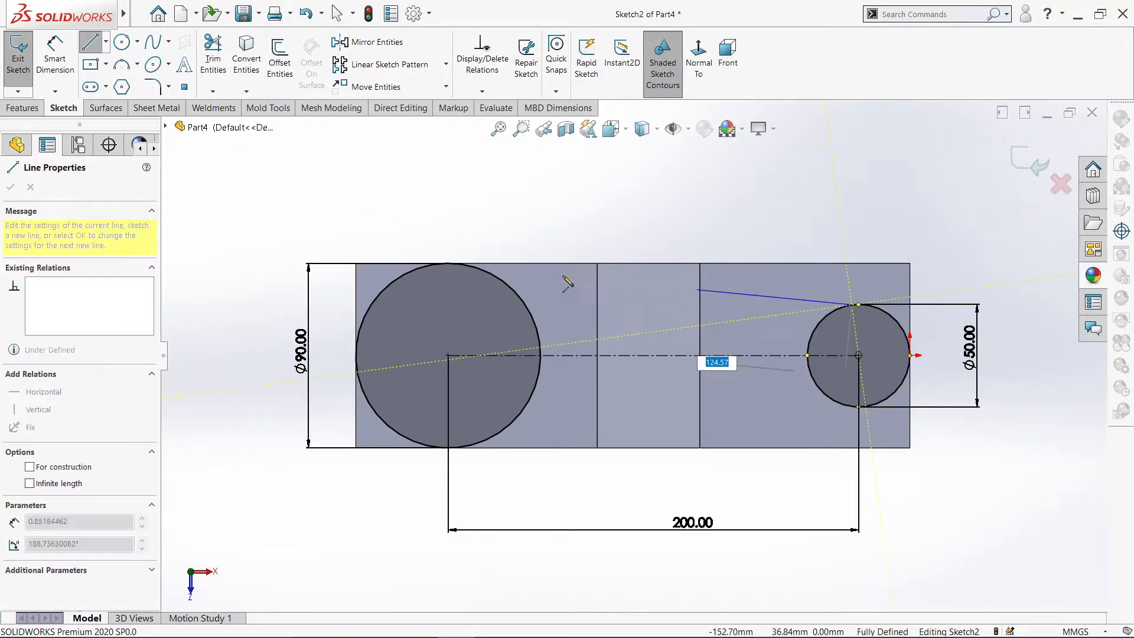
left_click(471, 270)
right_click(471, 267)
left_click(483, 271)
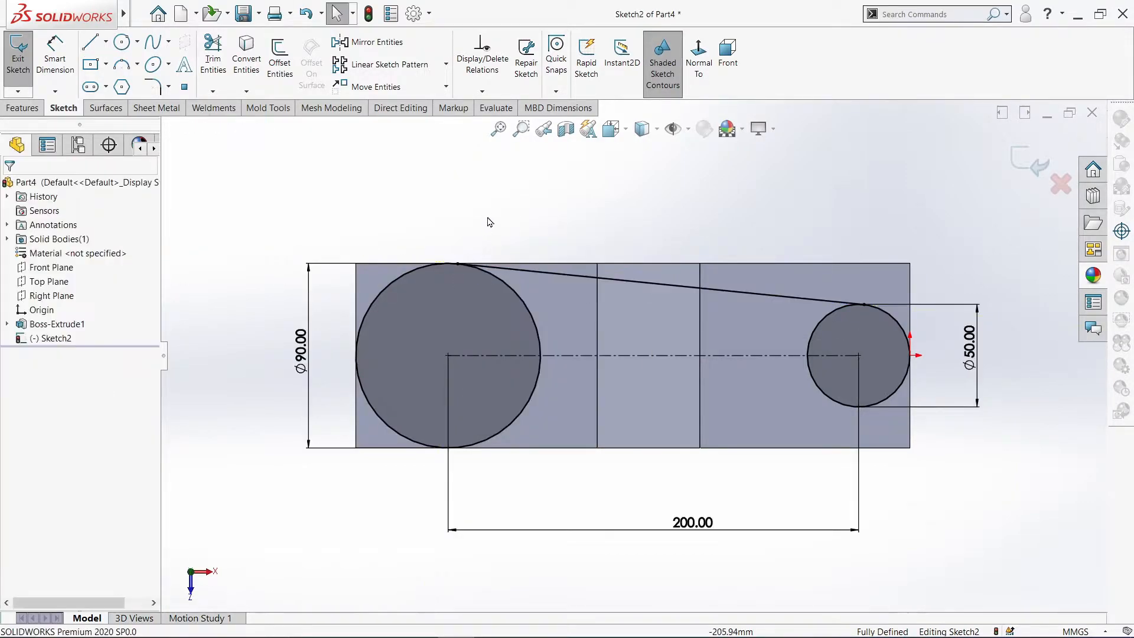
Mirror the tangent line about the construction line between the circle centres, keeping the original
left_click(580, 281)
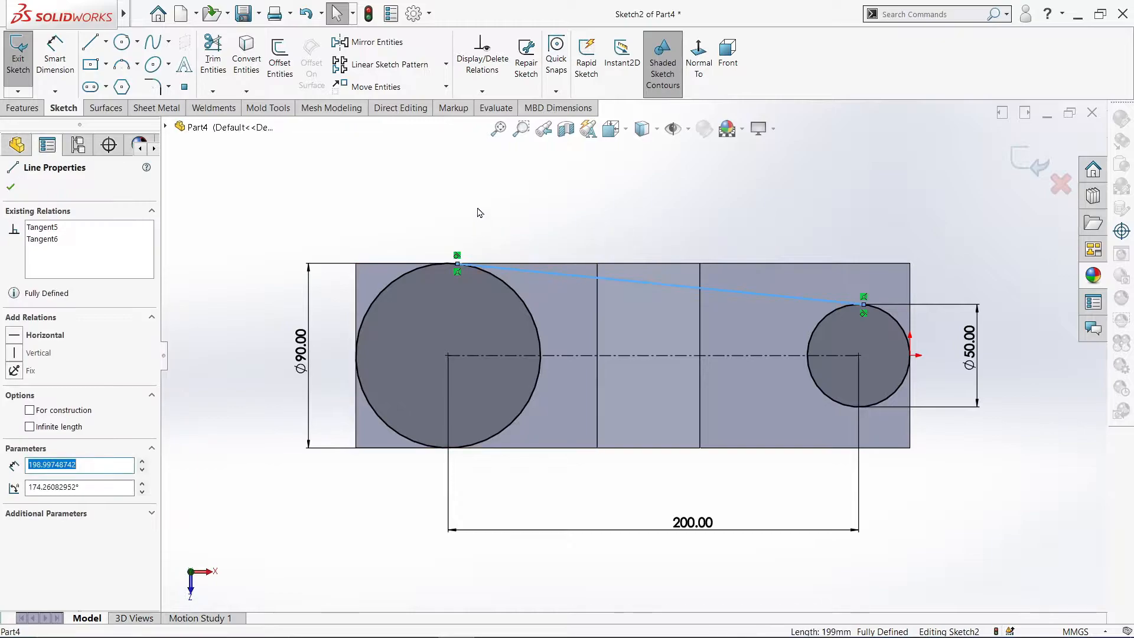
left_click(368, 42)
left_click(134, 363)
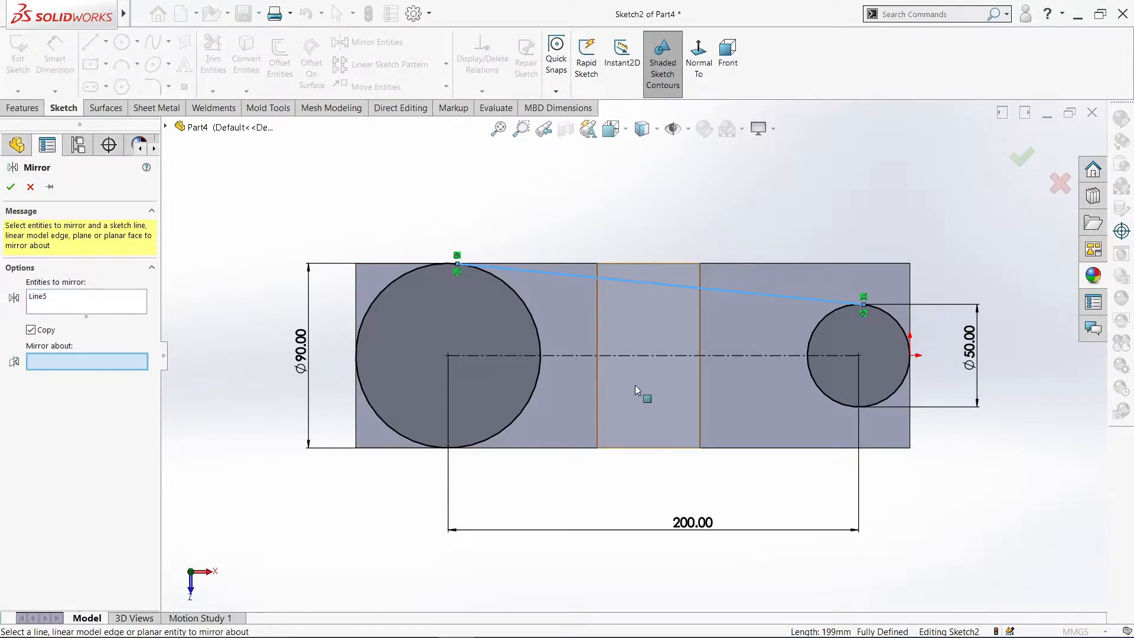
left_click(632, 356)
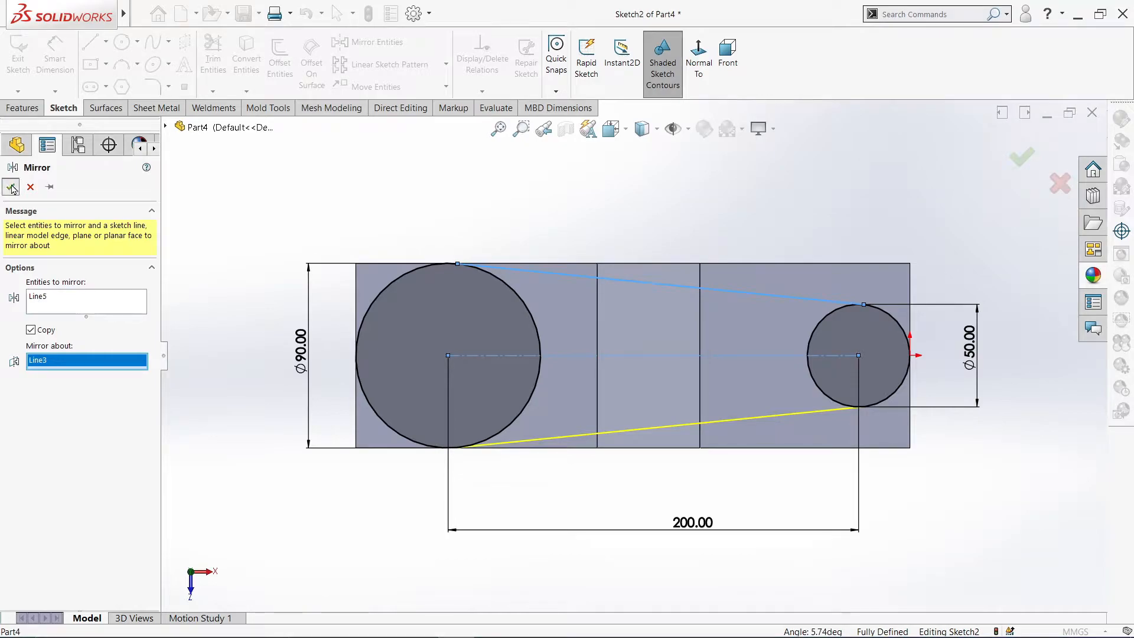
left_click(11, 187)
Power trim the inner arcs of both circles to leave one closed tapered outline, and exit the sketch
left_click(214, 59)
left_click_drag(482, 312, 533, 312)
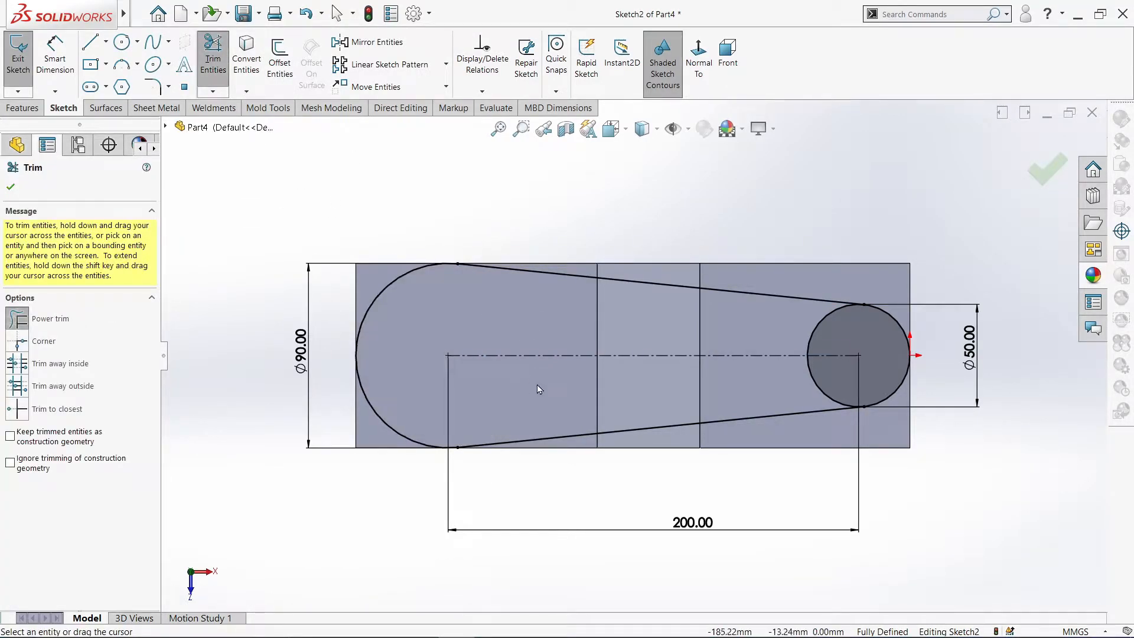
left_click_drag(763, 394, 836, 381)
left_click_drag(829, 329, 834, 331)
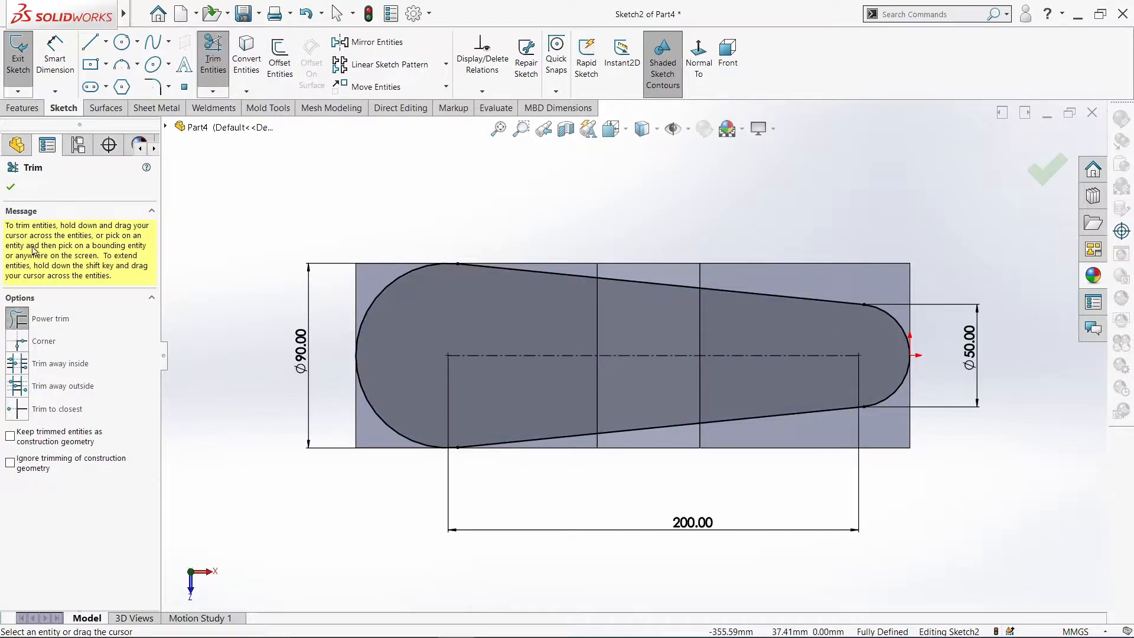
left_click(11, 188)
mouse_move(818, 236)
middle_mouse_down()
mouse_move(857, 208)
mouse_move(1008, 189)
middle_mouse_up()
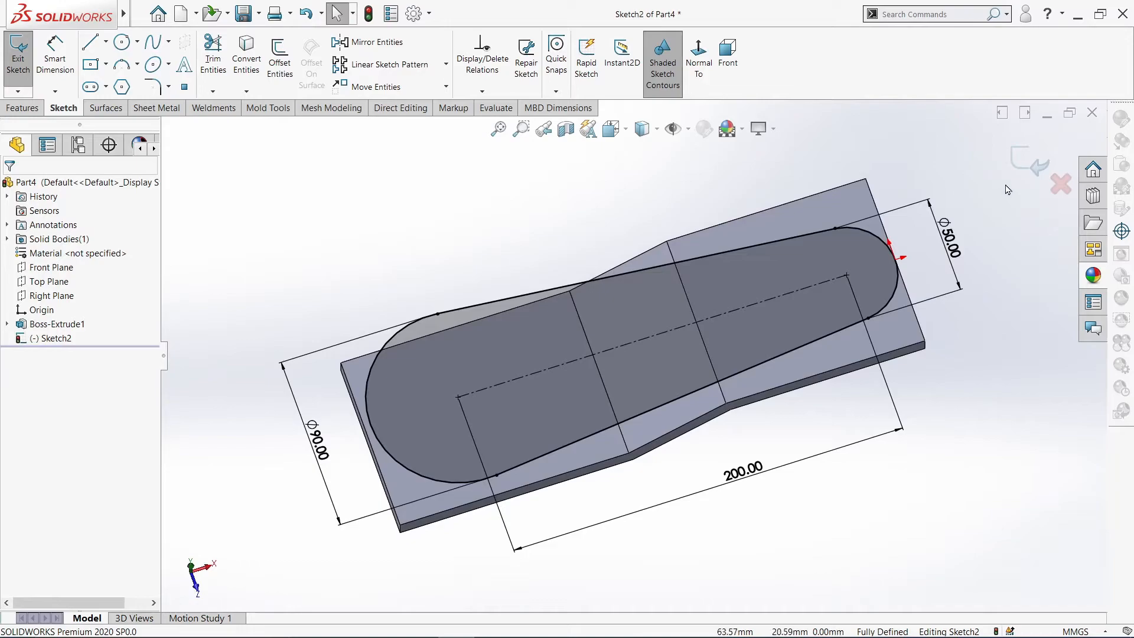
left_click(1015, 169)
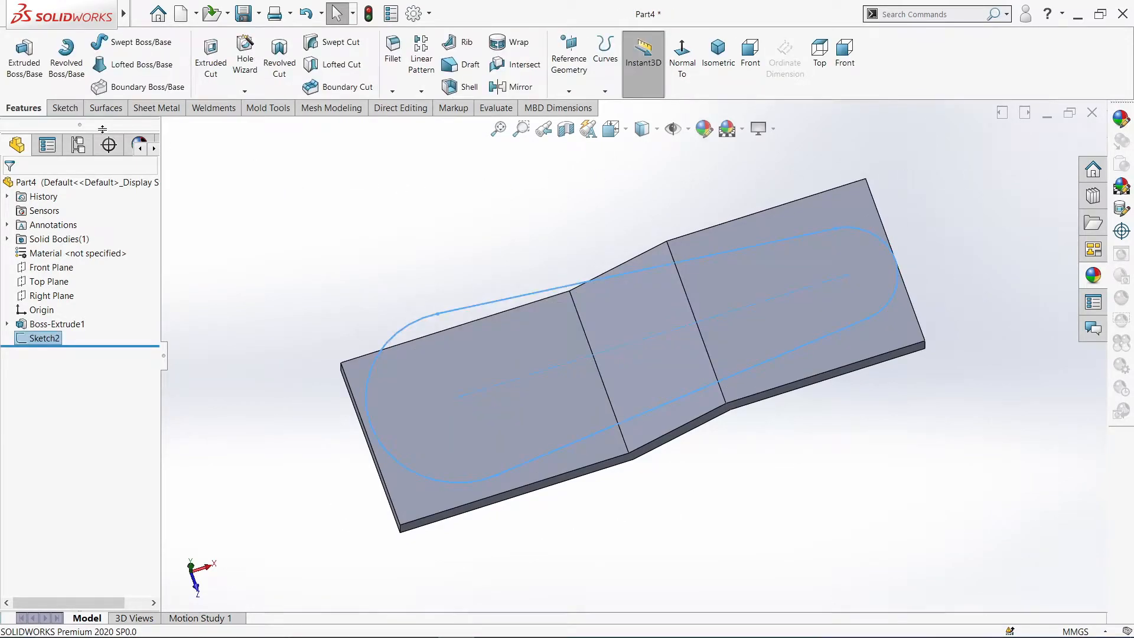
Extrude-cut the tapered outline blind 90 mm with the side to cut flipped, removing the plate material outside the outline
left_click(66, 113)
left_click(34, 110)
left_click(213, 62)
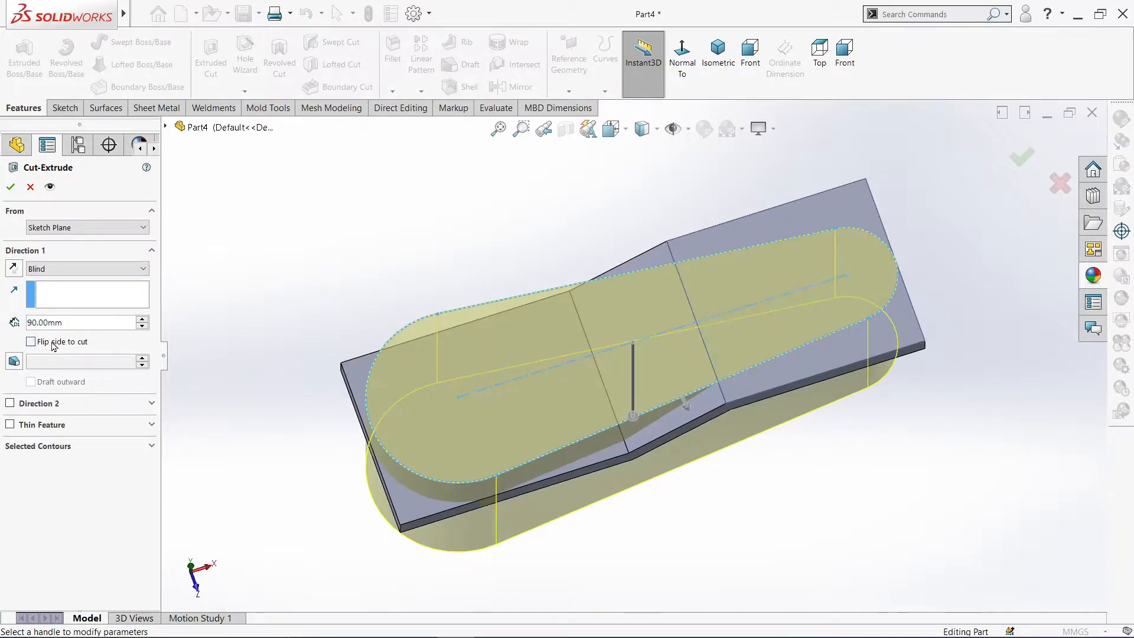
left_click(10, 186)
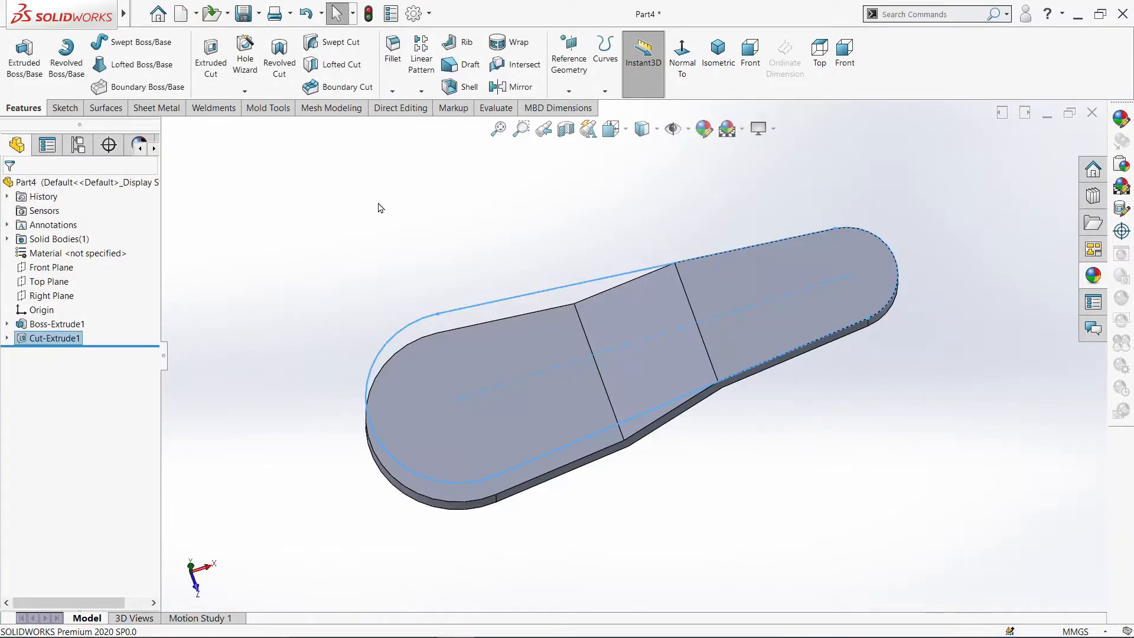
Fillet the two bend edges on the underside of the stepped plate with a 60 mm radius
middle_click_drag(347, 150, 313, 177)
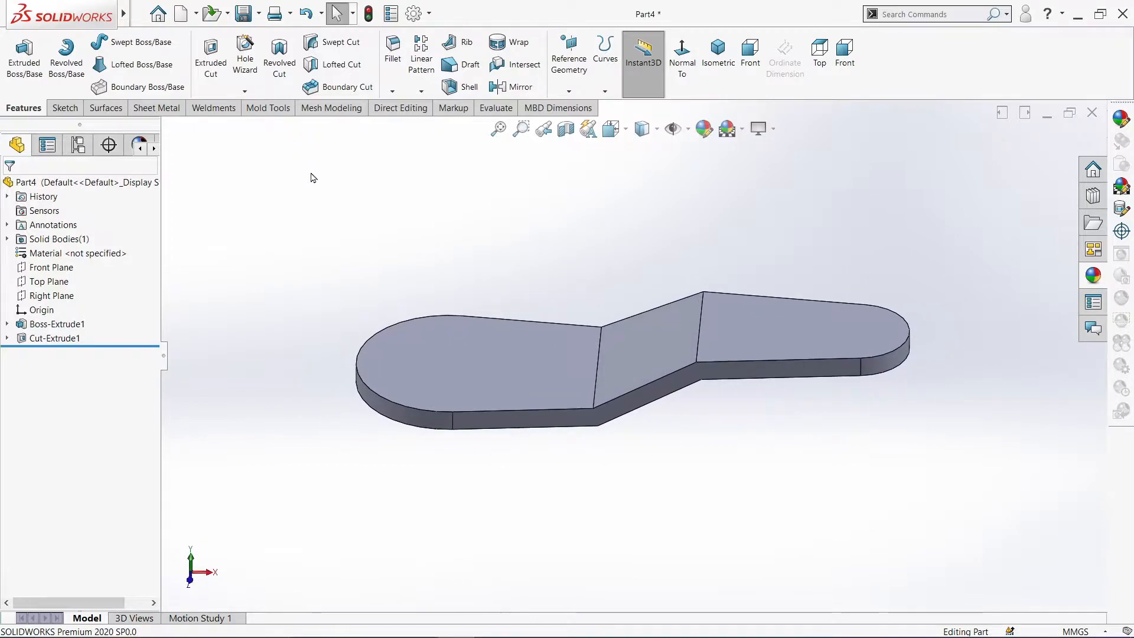
left_click(393, 74)
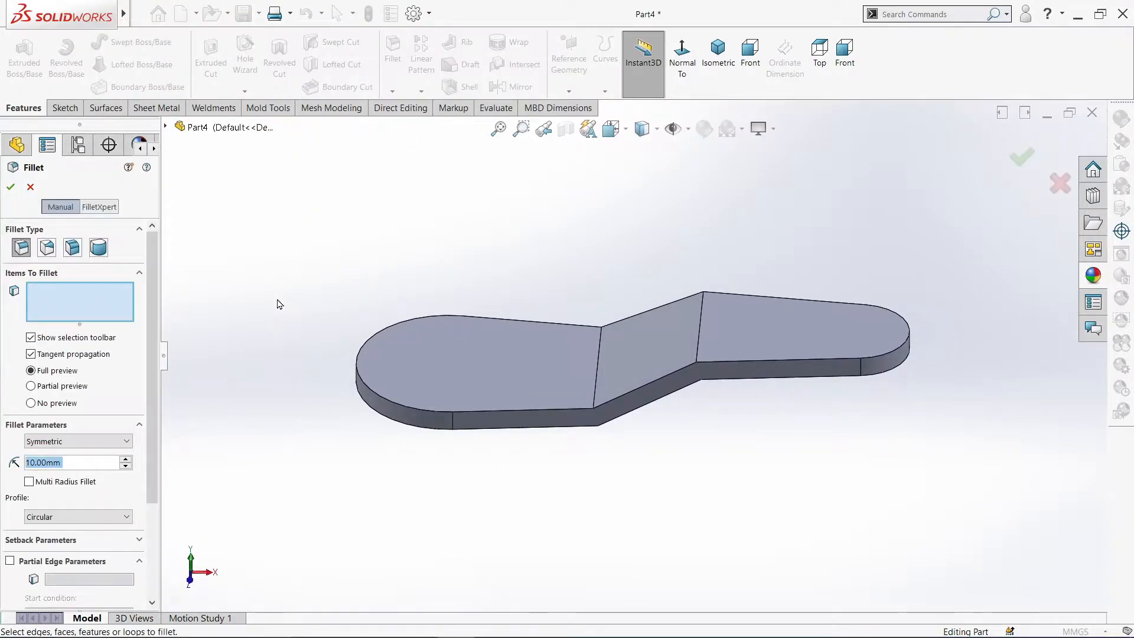
type("60")
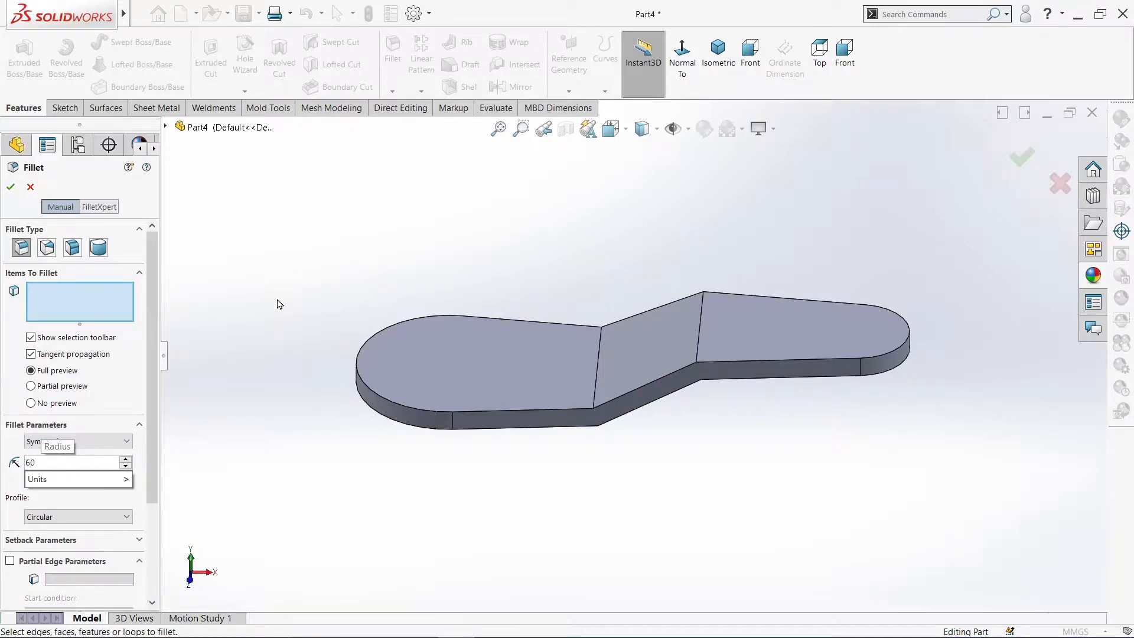
key("Return")
middle_click_drag(559, 543, 597, 416)
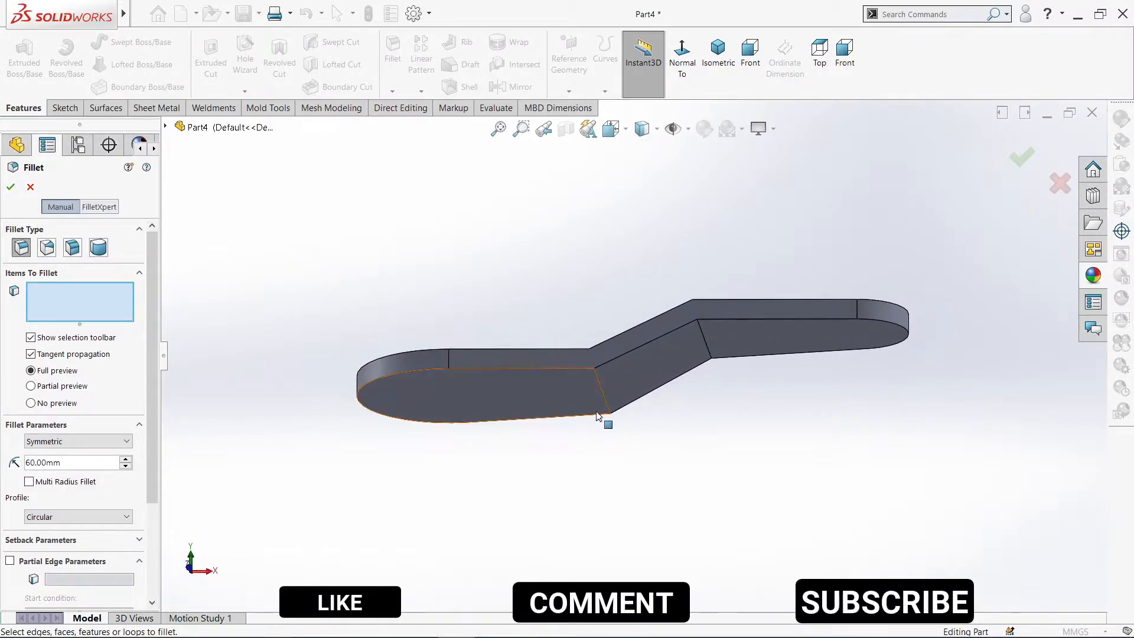
left_click(603, 403)
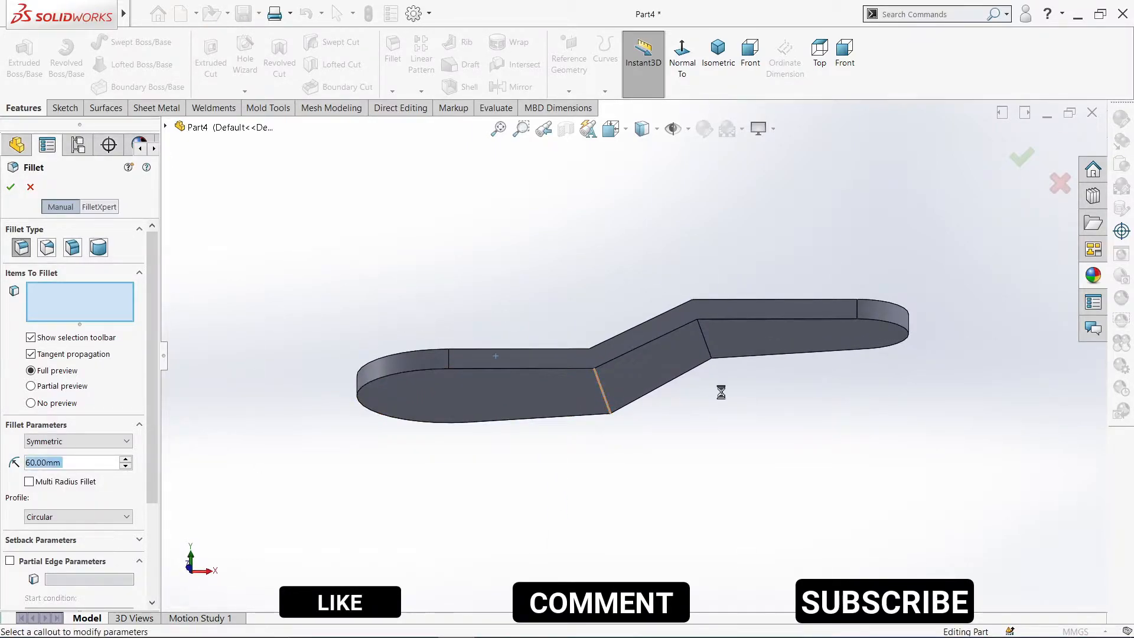
left_click(705, 345)
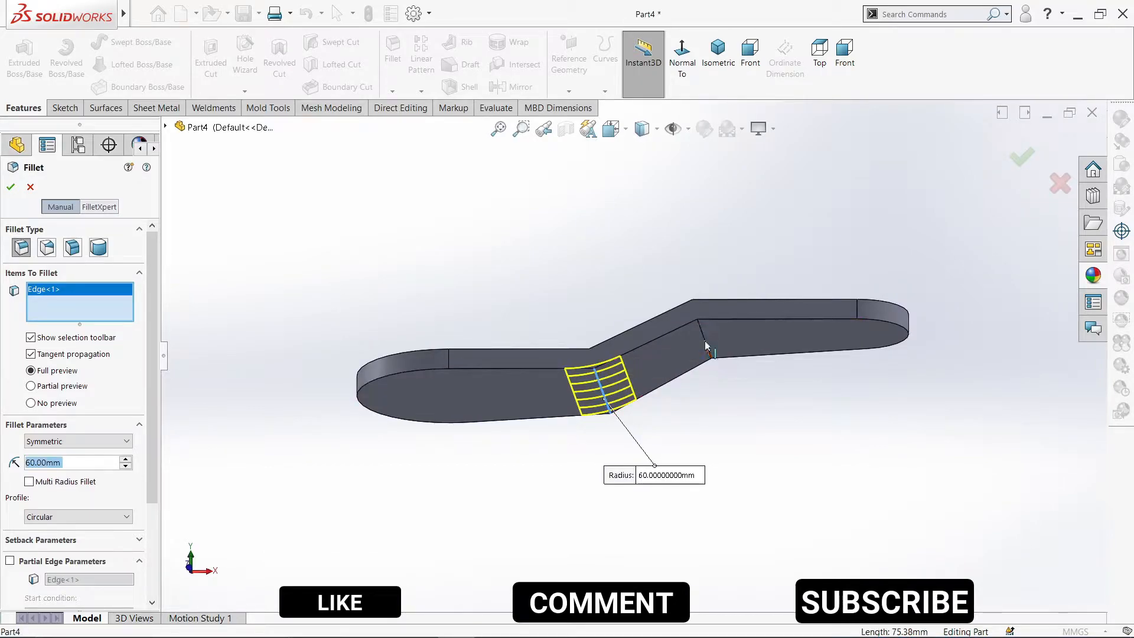
middle_click_drag(724, 418, 703, 481)
left_click(11, 189)
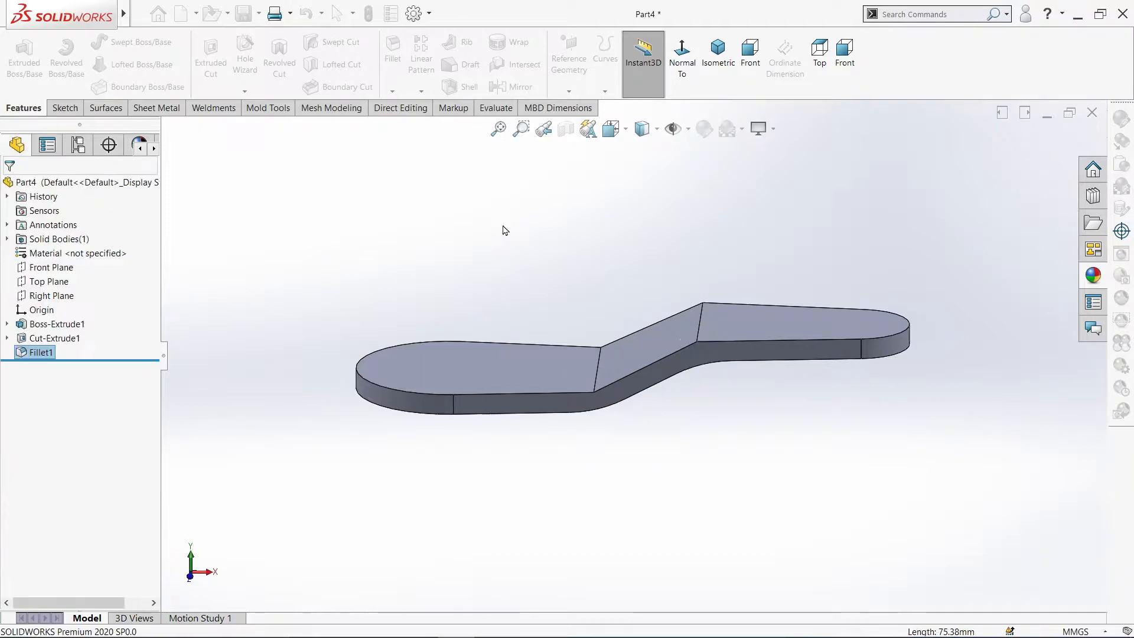
Fillet the two bend edges on the upper side of the stepped plate with a 70 mm radius
left_click(393, 48)
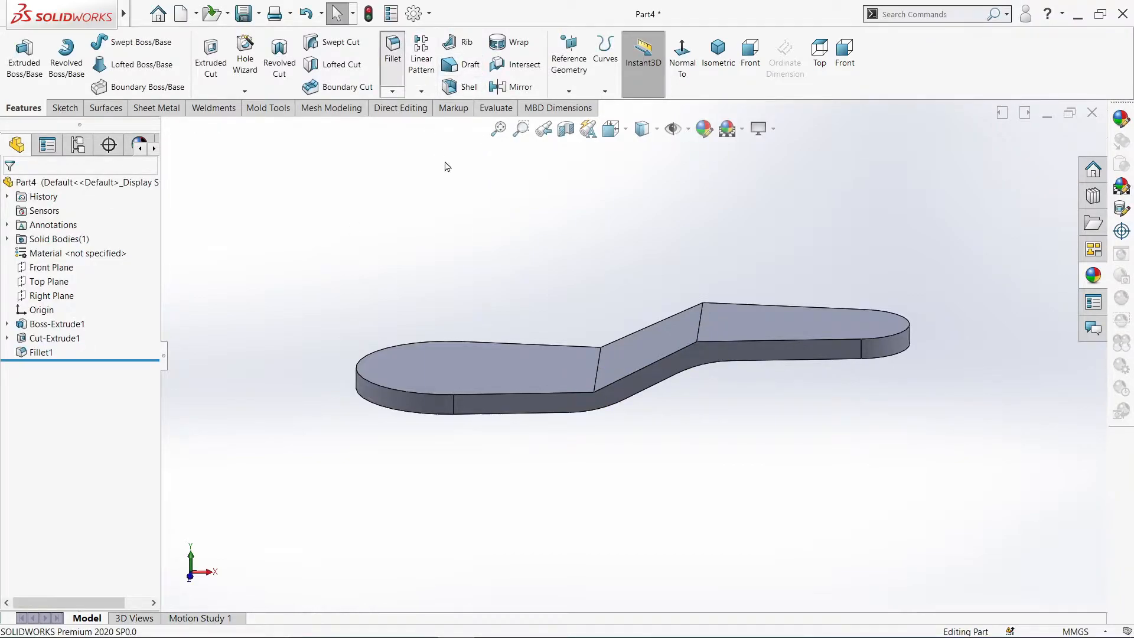
type("70")
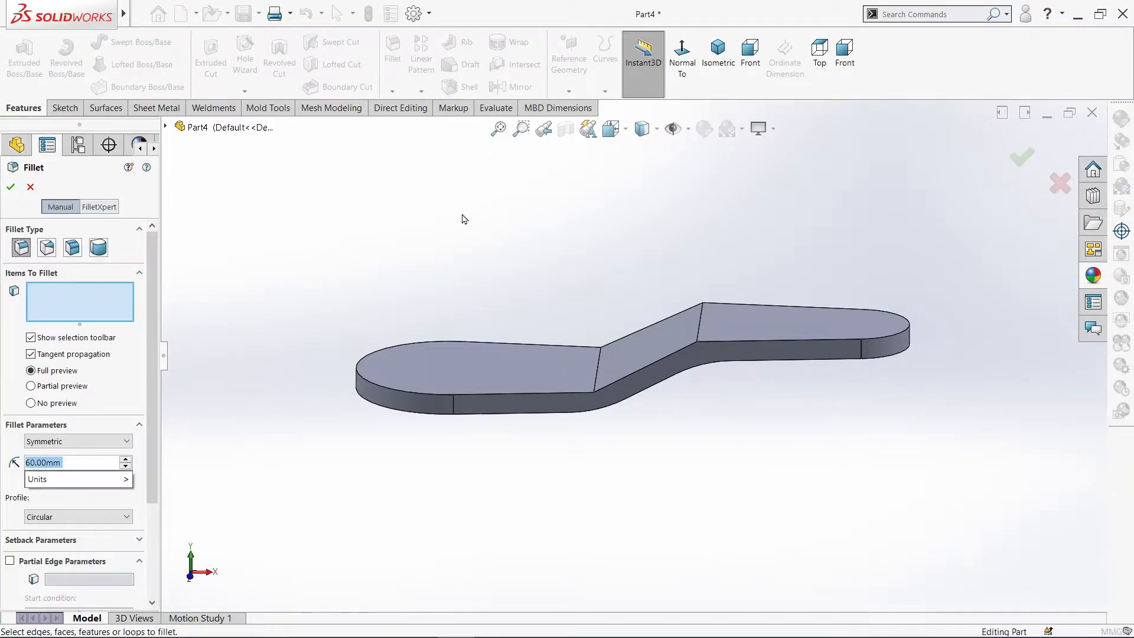
key("Return")
middle_click_drag(585, 241, 596, 347)
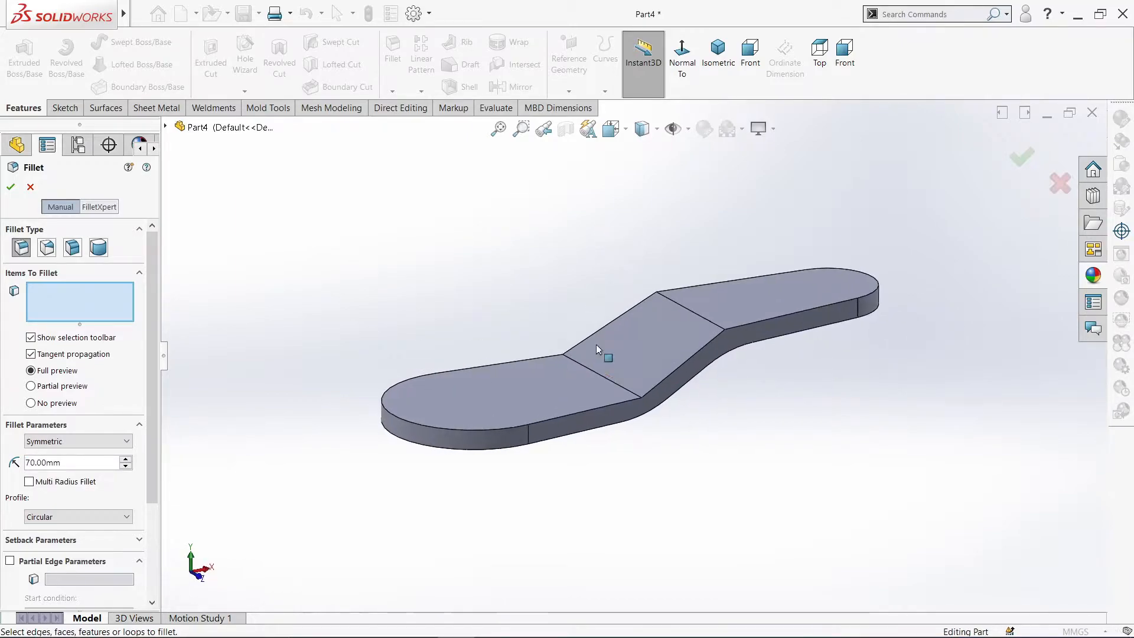
left_click(596, 374)
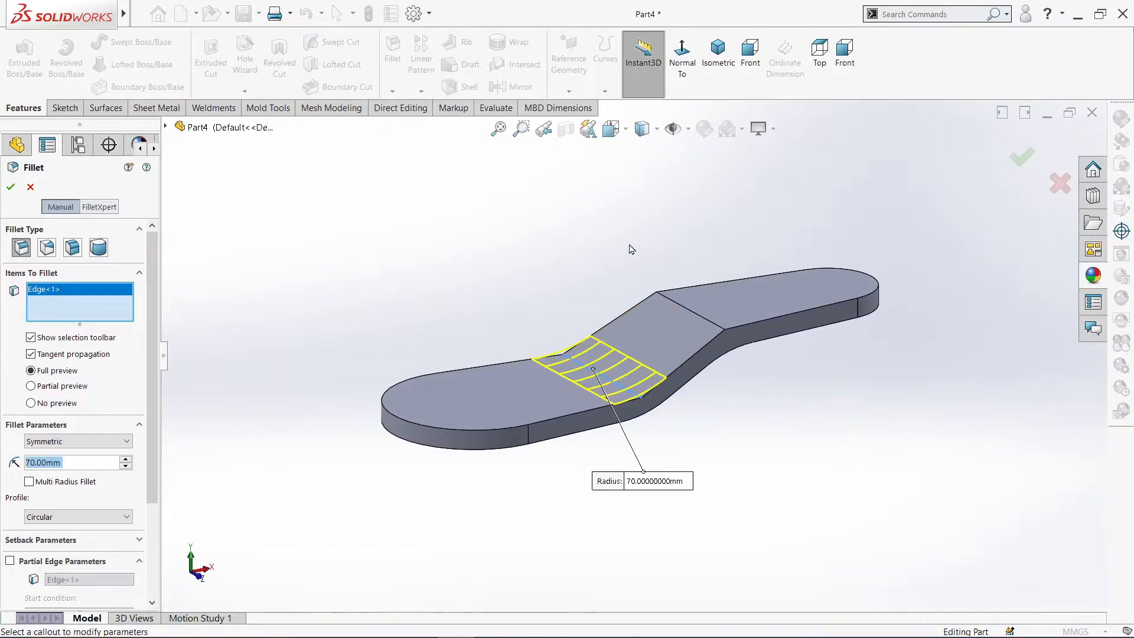
left_click(674, 305)
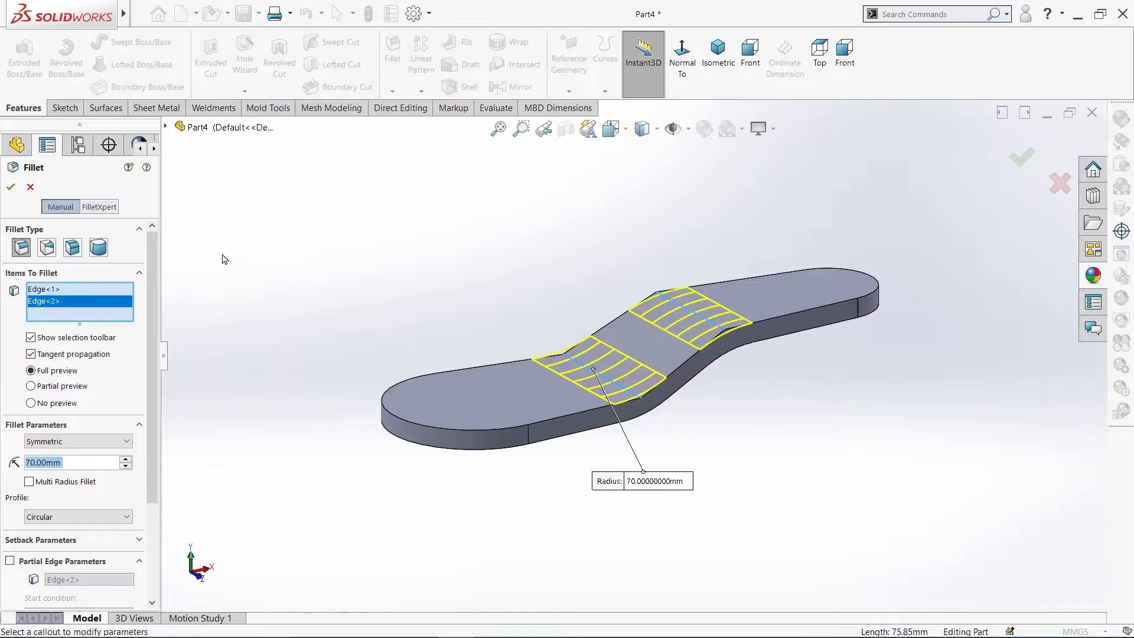
left_click(10, 187)
Sketch a 45 mm radius circle on the underside face of the large end, centred on its rounded edge
mouse_move(552, 271)
middle_mouse_down()
mouse_move(496, 124)
mouse_move(522, 393)
mouse_move(602, 402)
mouse_move(577, 247)
middle_mouse_up()
left_click(527, 241)
left_click(577, 184)
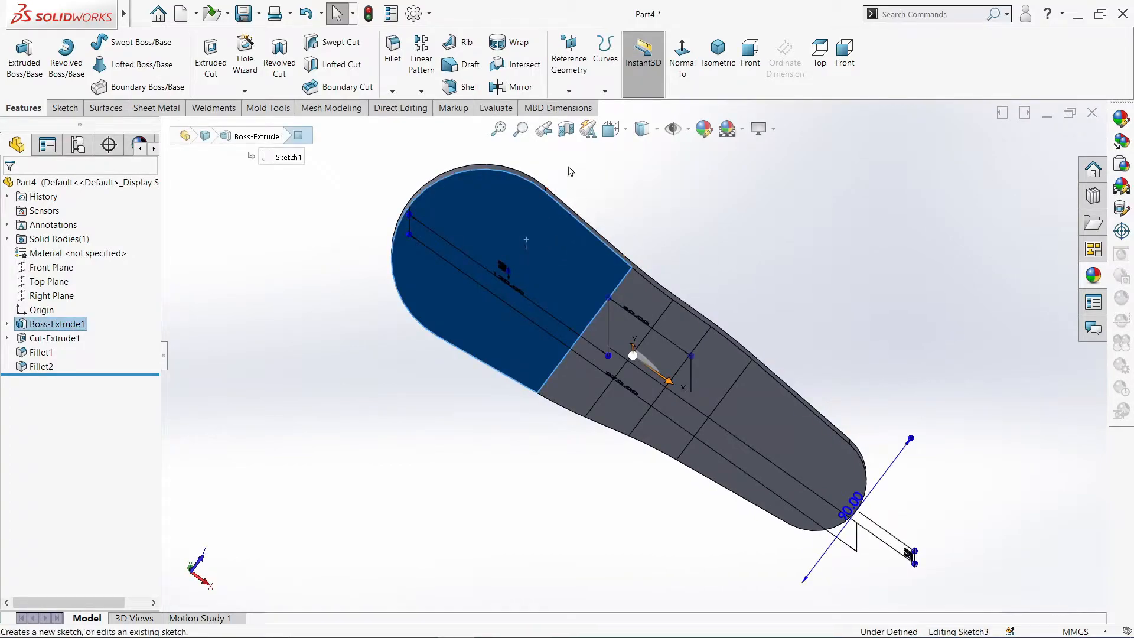
left_click(699, 62)
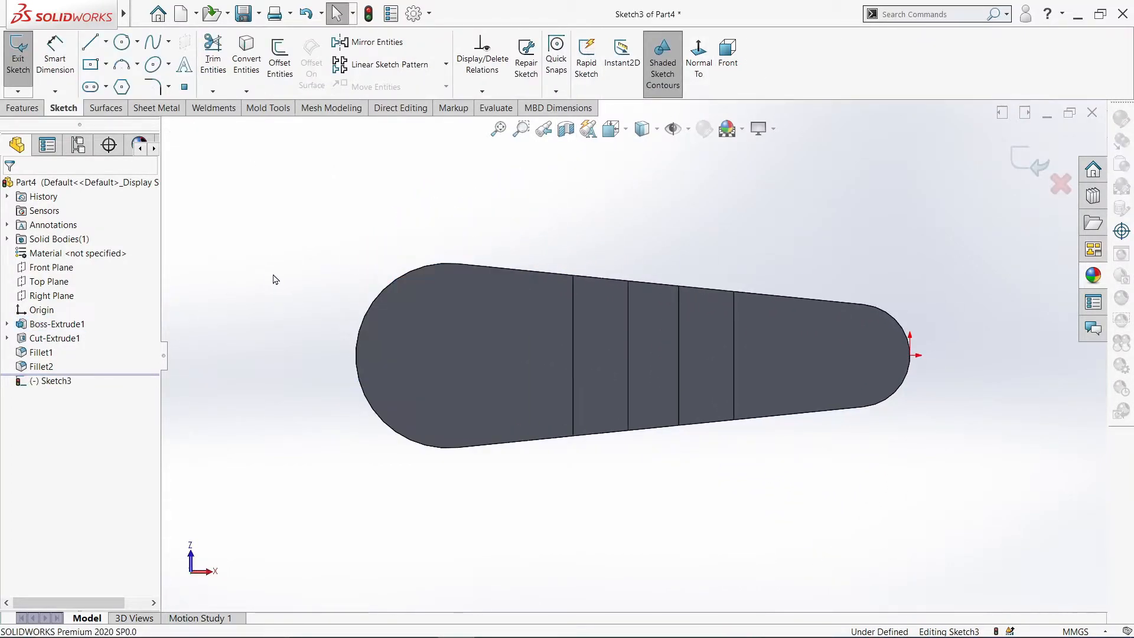
key("XF86MonBrightnessUp")
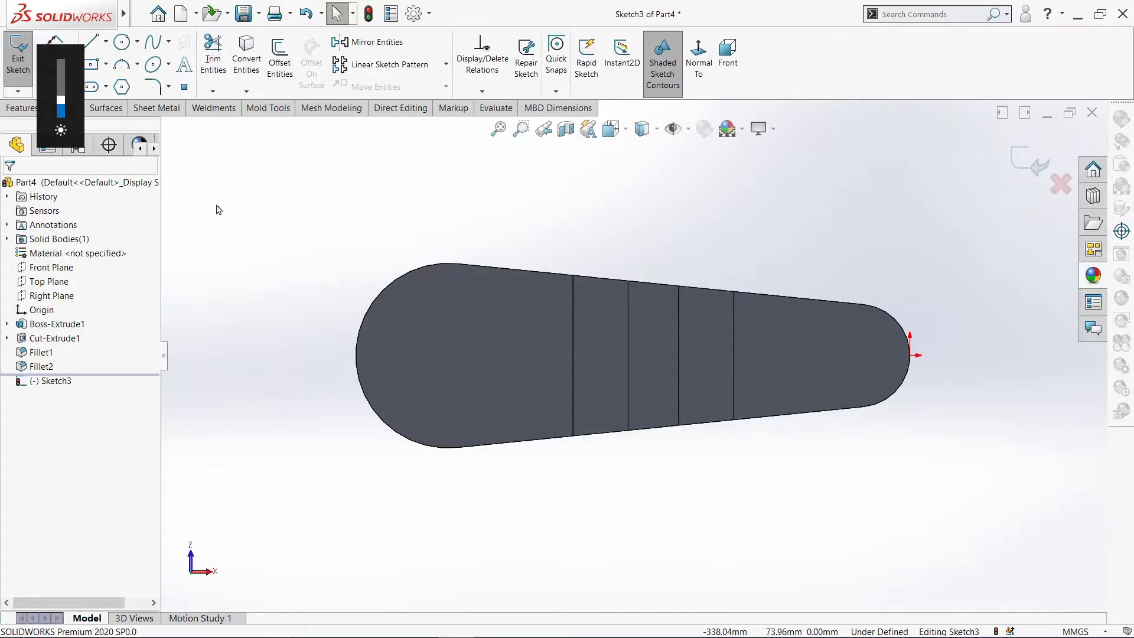
left_click(121, 41)
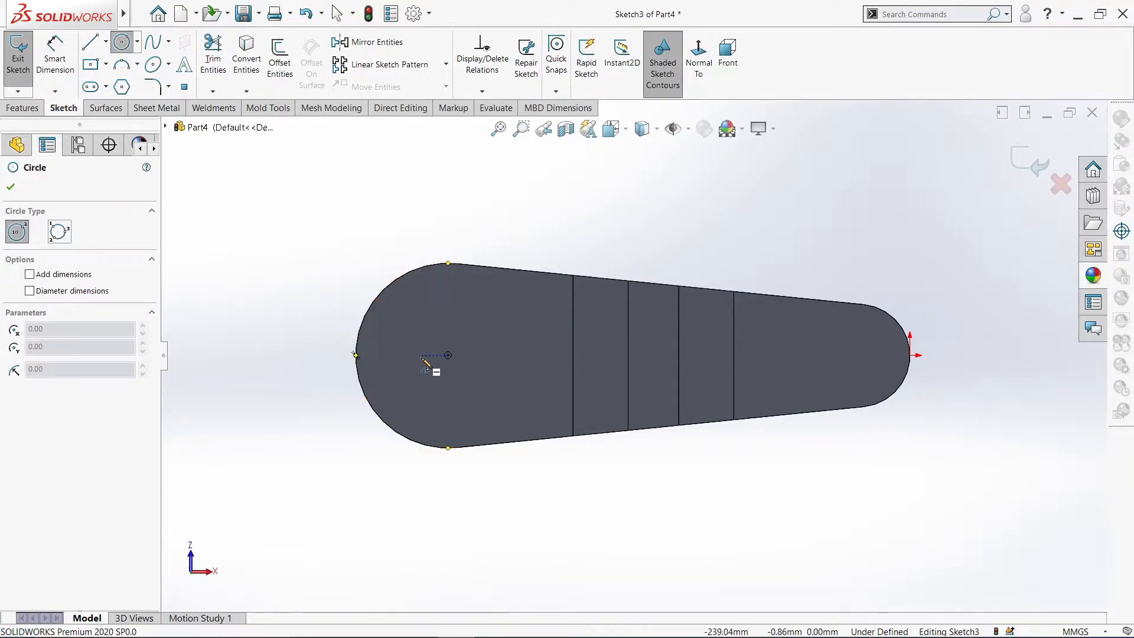
left_click(448, 355)
type("45")
key("Return")
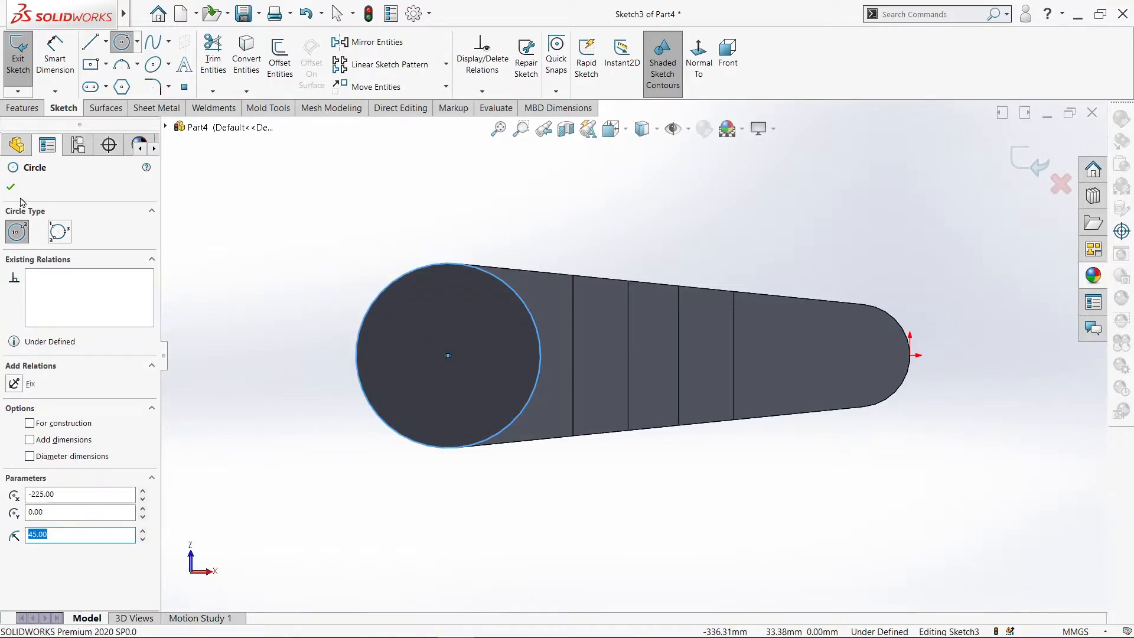
left_click(11, 188)
Extrude the circle 50 mm downward as a blind boss merged with the plate
left_click(24, 108)
left_click(24, 59)
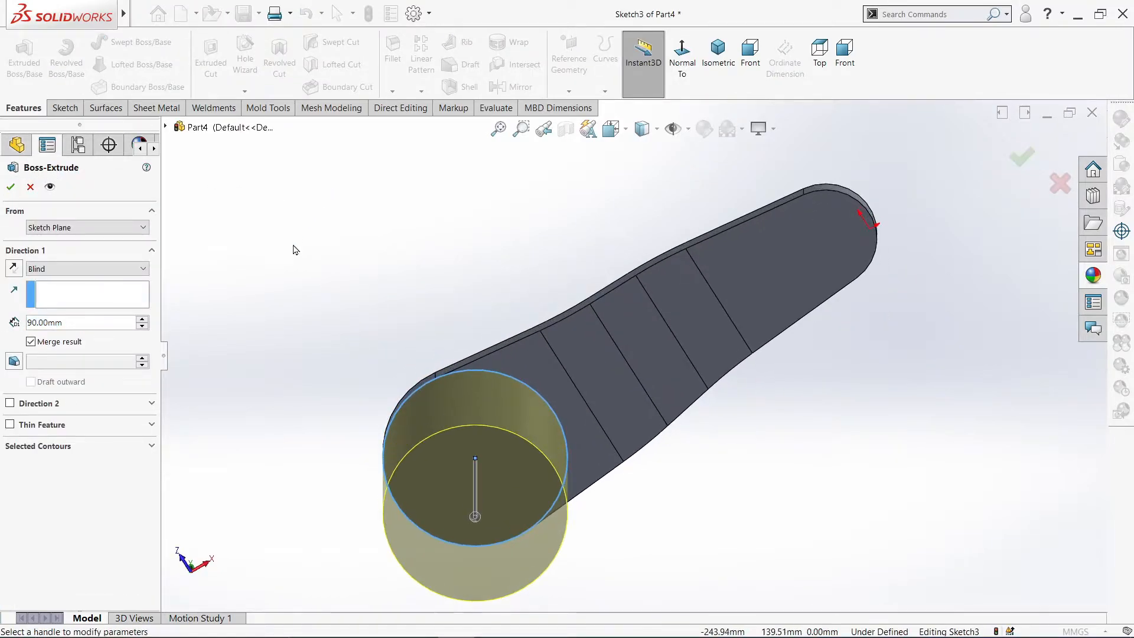
left_click(75, 323)
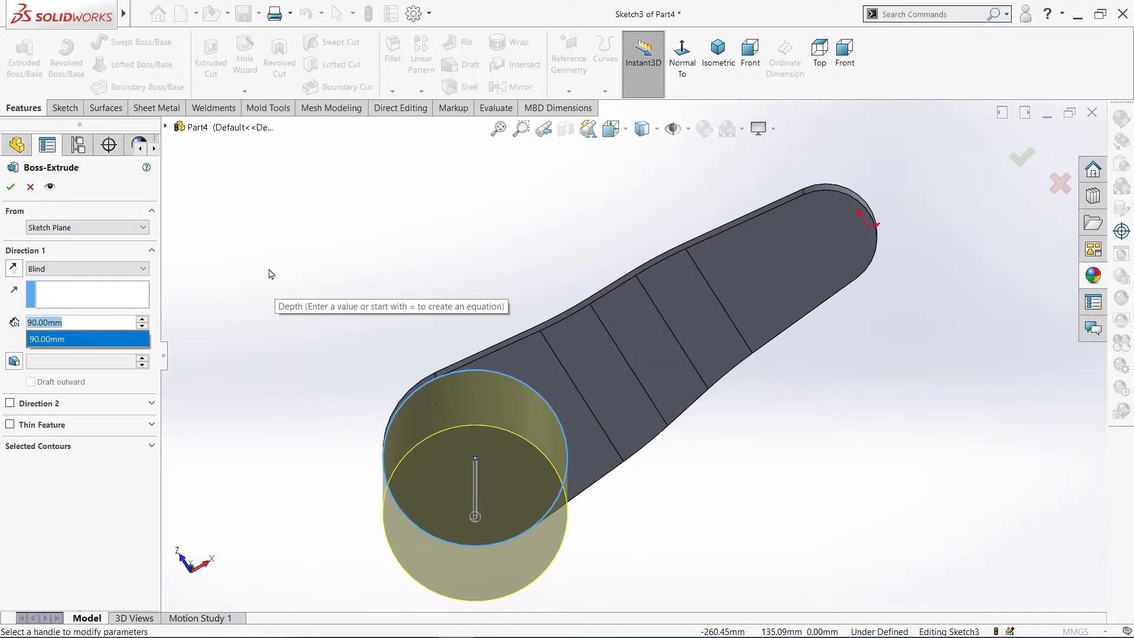
type("50")
key("Return")
left_click(11, 188)
On the Front Plane, sketch a closed rectangle about 20 by 9 mm on the small end's upper face, starting at the rounded end's tangent edge
middle_click_drag(416, 235, 480, 491)
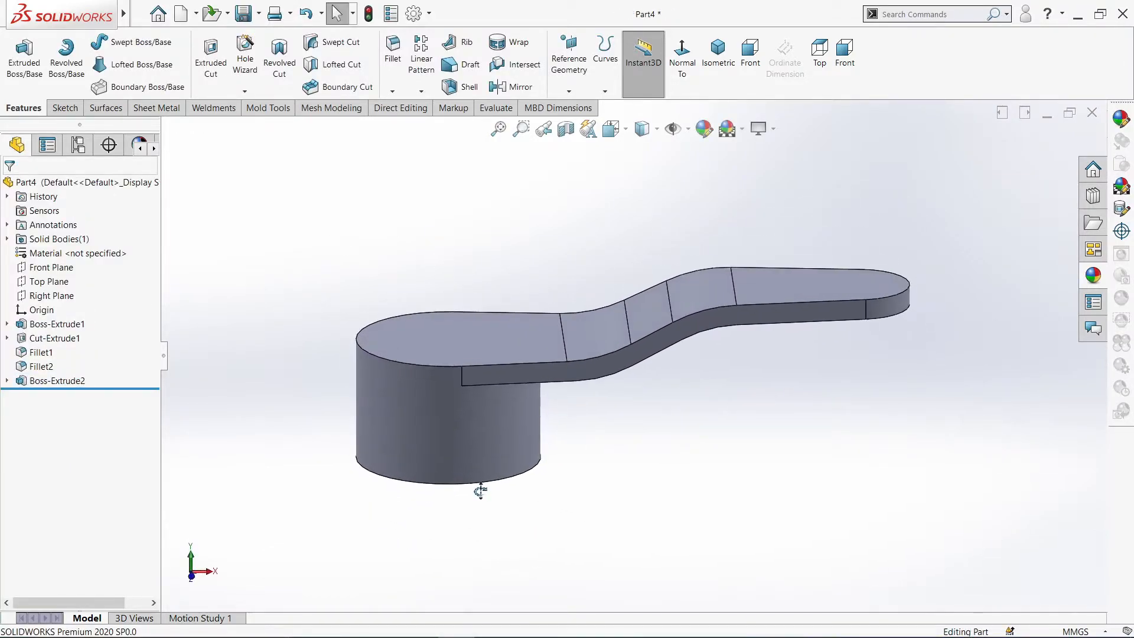
left_click(51, 267)
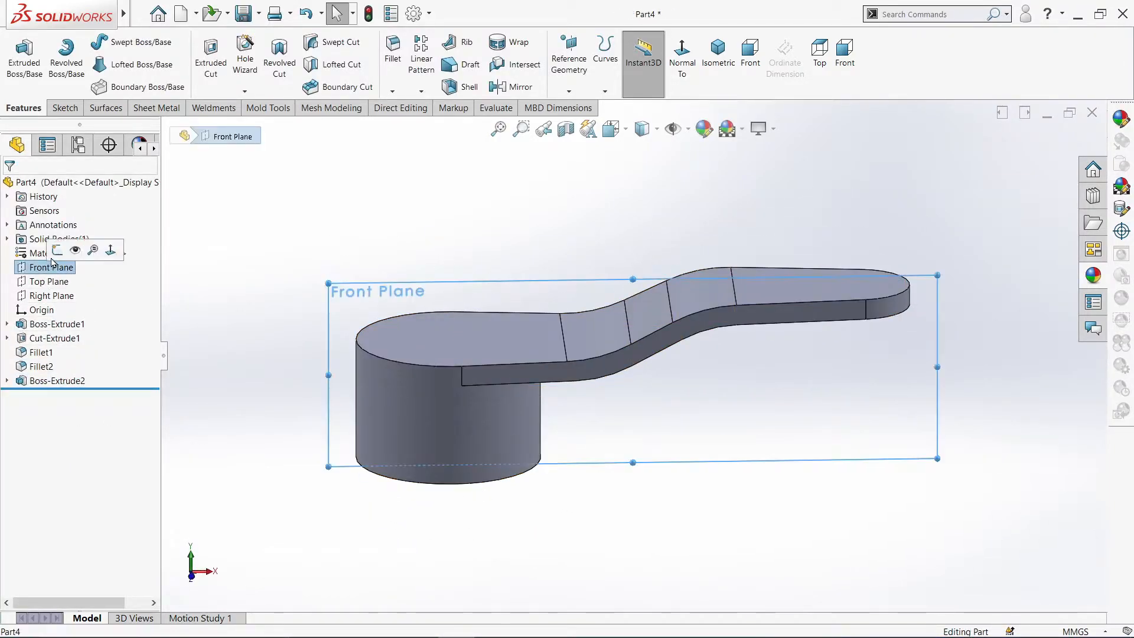
left_click(56, 248)
left_click(727, 56)
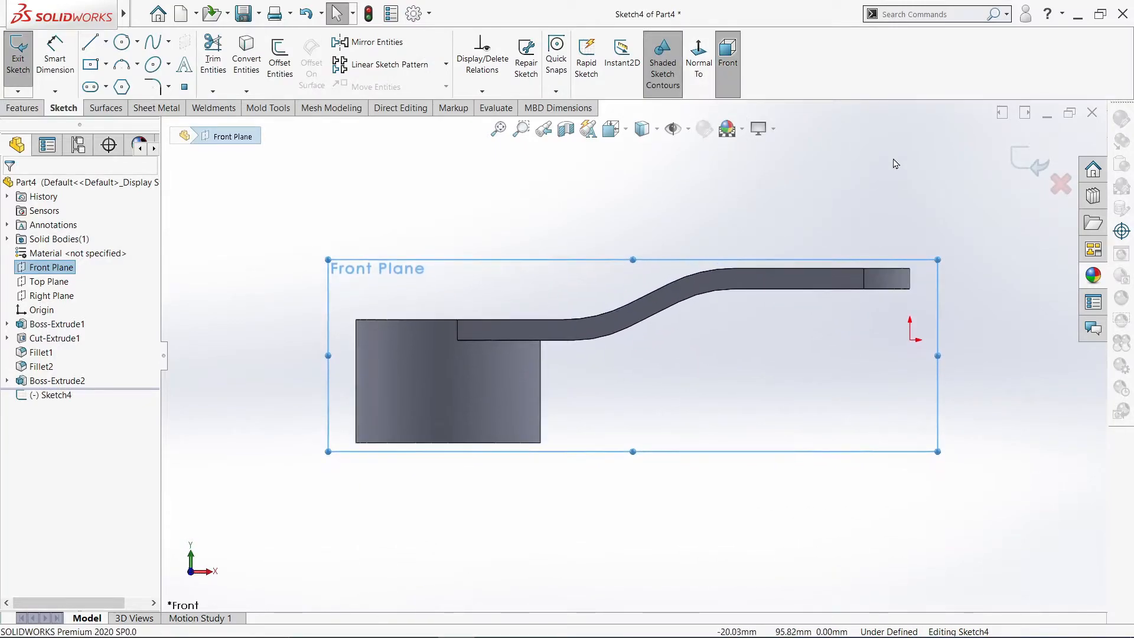
scroll(961, 237, "down", 2)
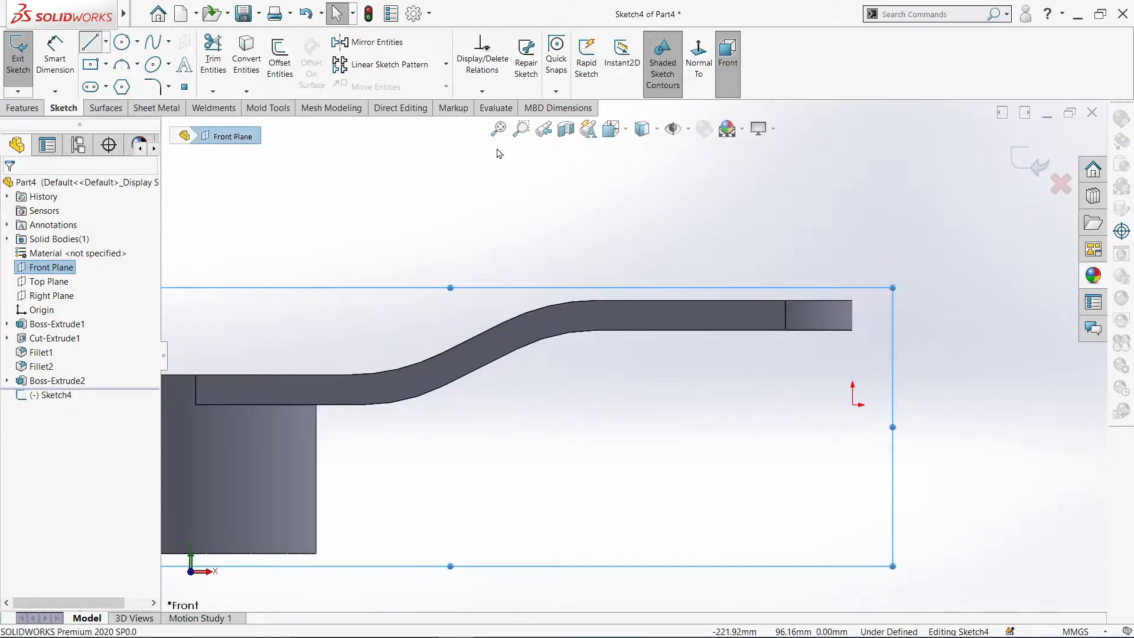
left_click(785, 301)
left_click(785, 274)
left_click(845, 273)
left_click(845, 300)
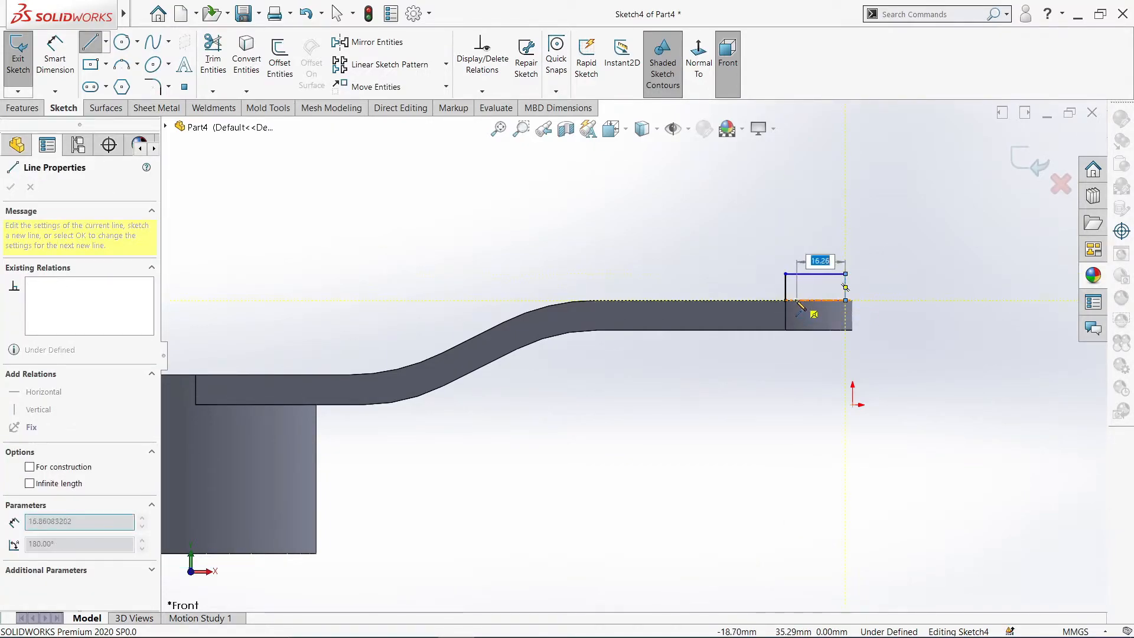
left_click(785, 301)
right_click(791, 302)
left_click(807, 309)
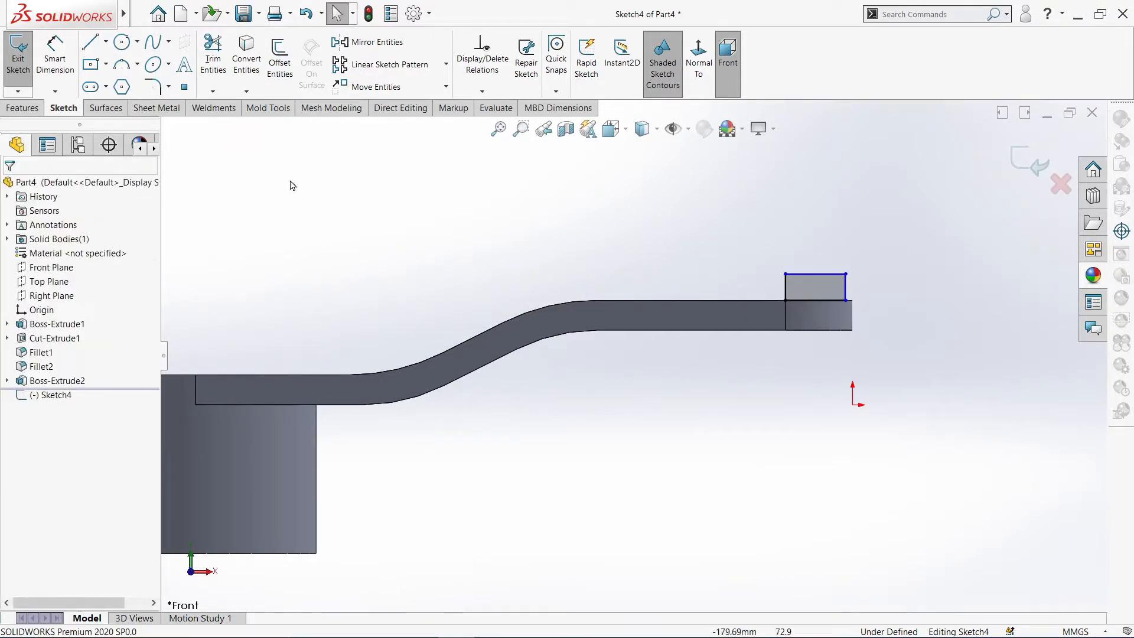
Dimension the rectangle to 7.5 mm high and 20 mm wide
left_click(52, 83)
left_click(846, 288)
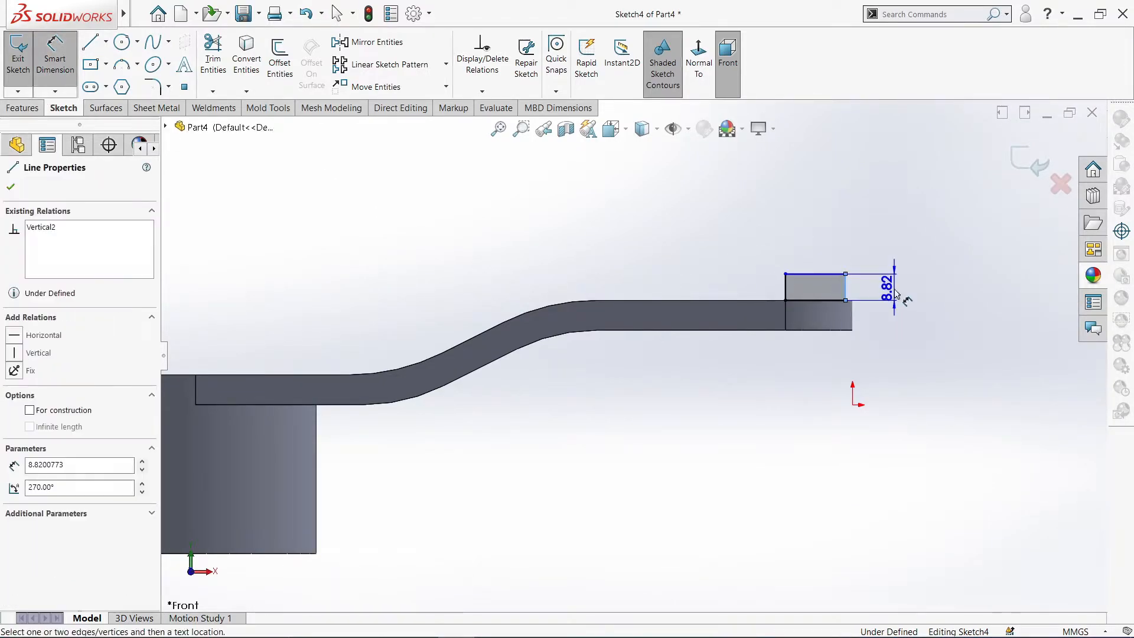
left_click(892, 300)
type("7.5")
key("Return")
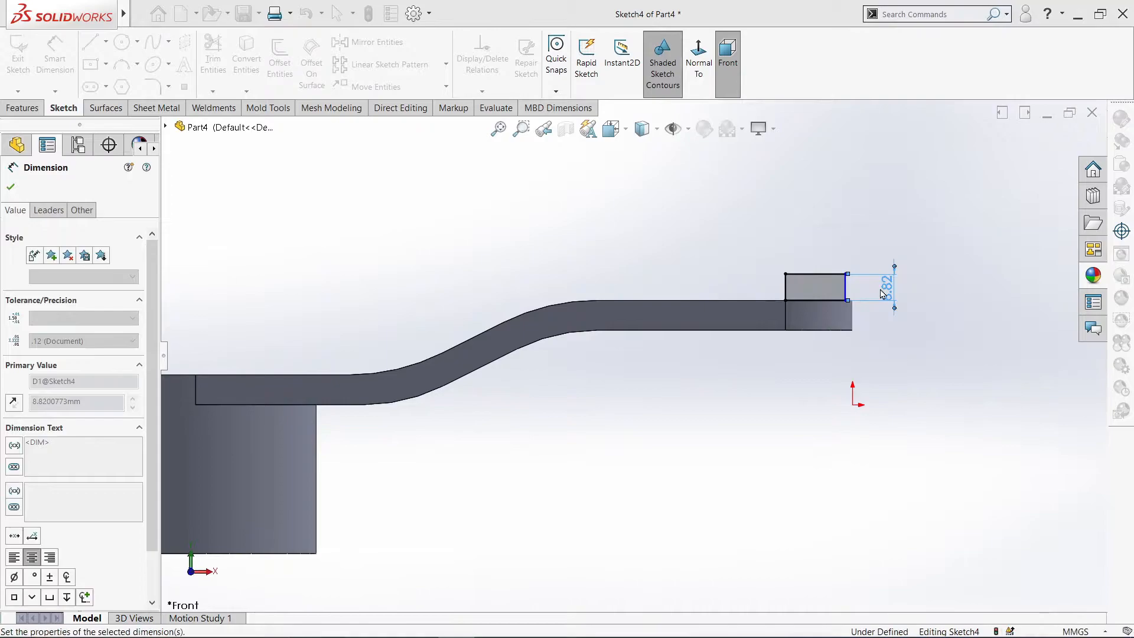
left_click(835, 278)
left_click(834, 269)
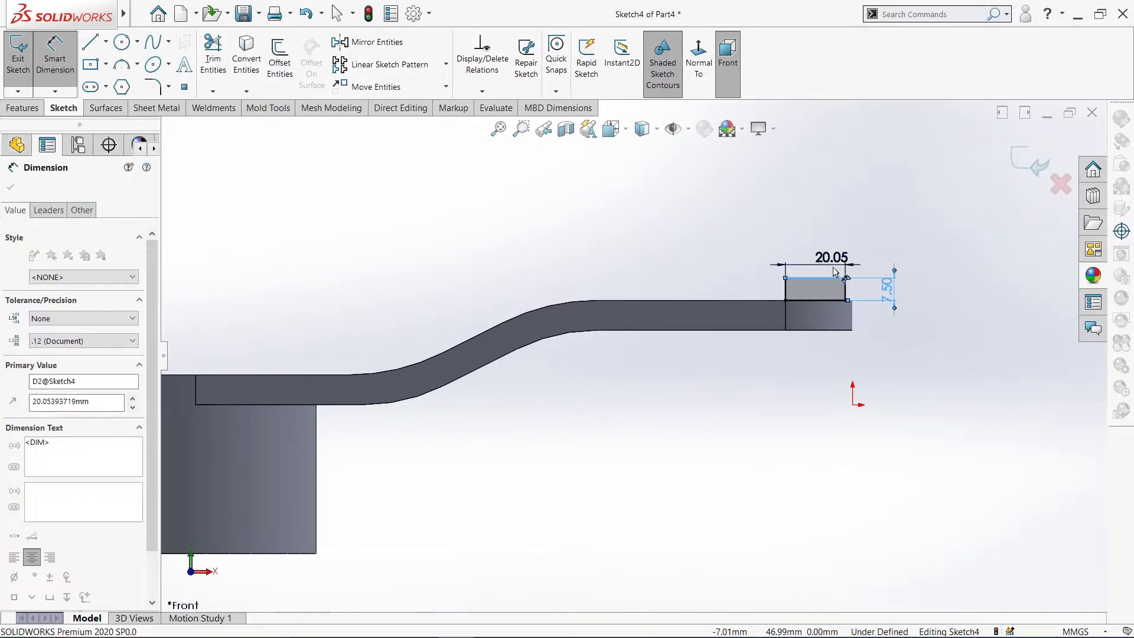
type("20")
key("Return")
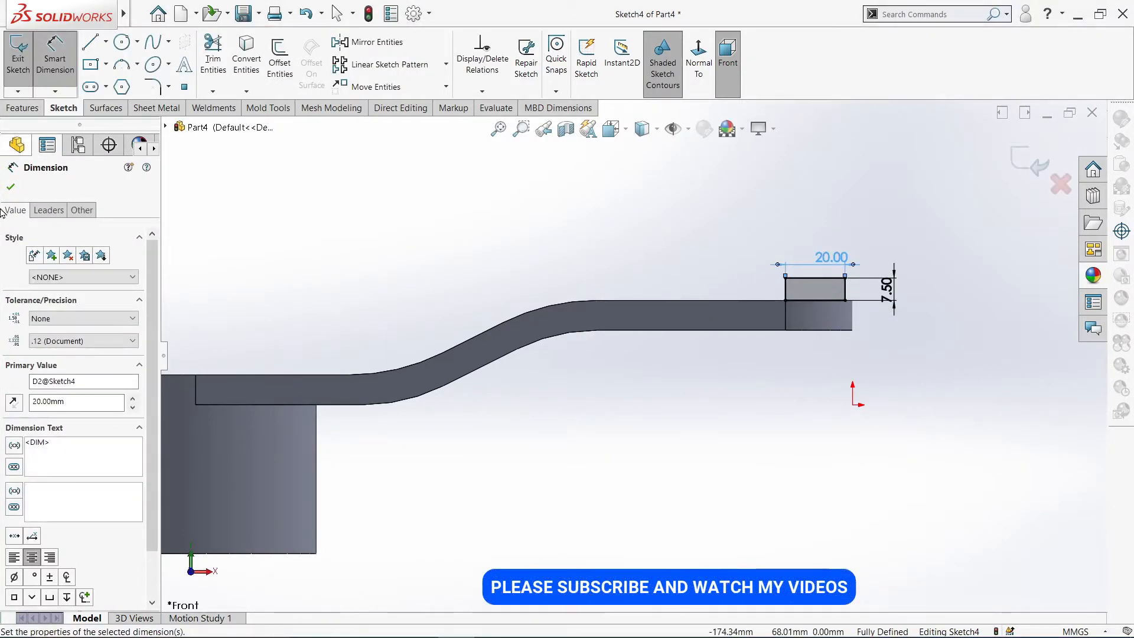
left_click(10, 188)
Revolve the rectangle 360° about its vertical side at the rounded end's centre to form a round boss
left_click(23, 107)
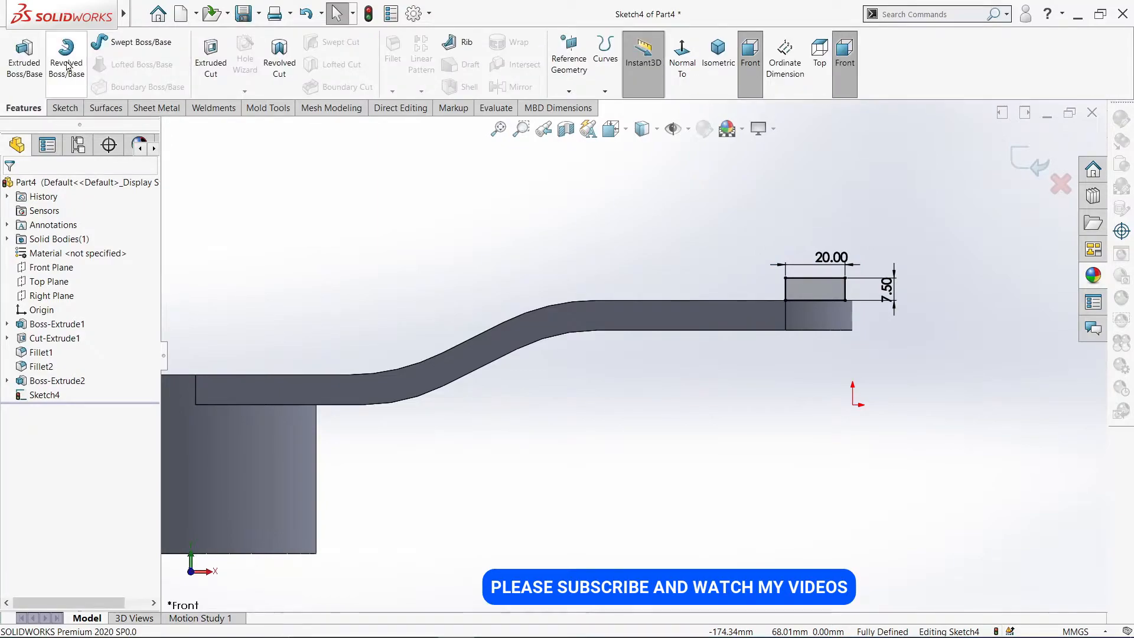
left_click(66, 59)
left_click(786, 290)
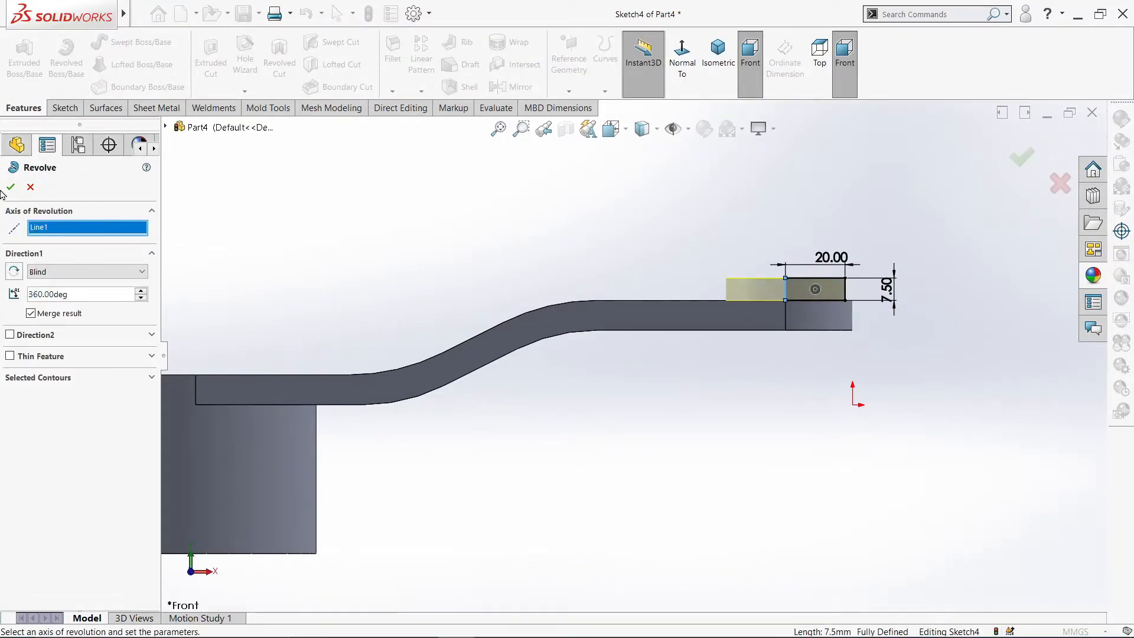
left_click(10, 188)
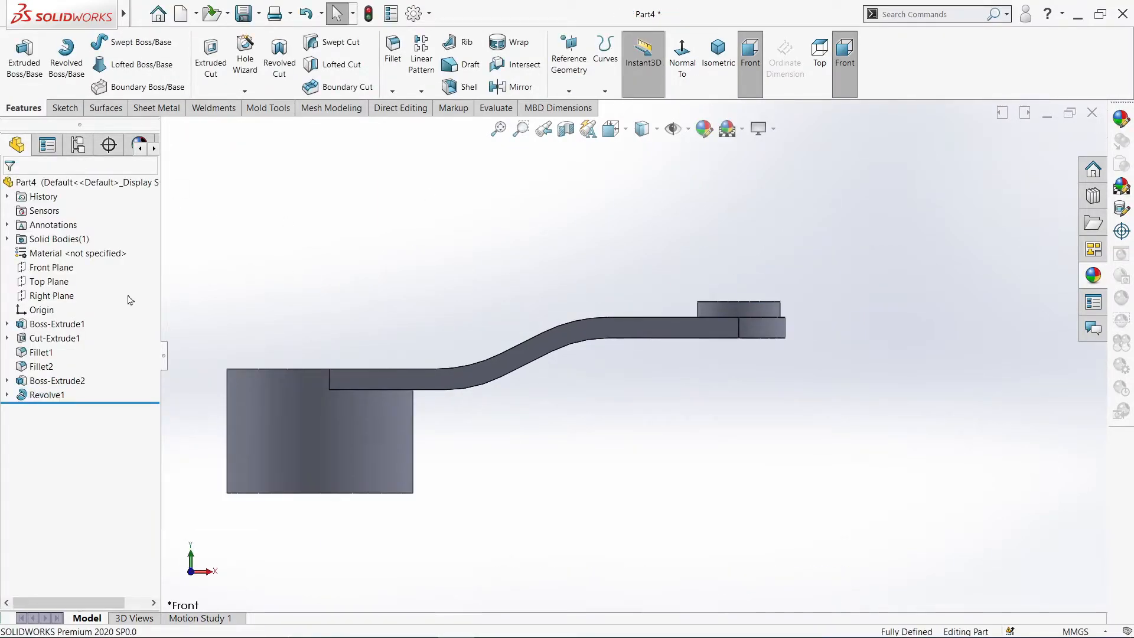
On the Front Plane, sketch a vertical centerline about 118 mm long upward from the centre of the small boss's top face
left_click(51, 267)
left_click(59, 254)
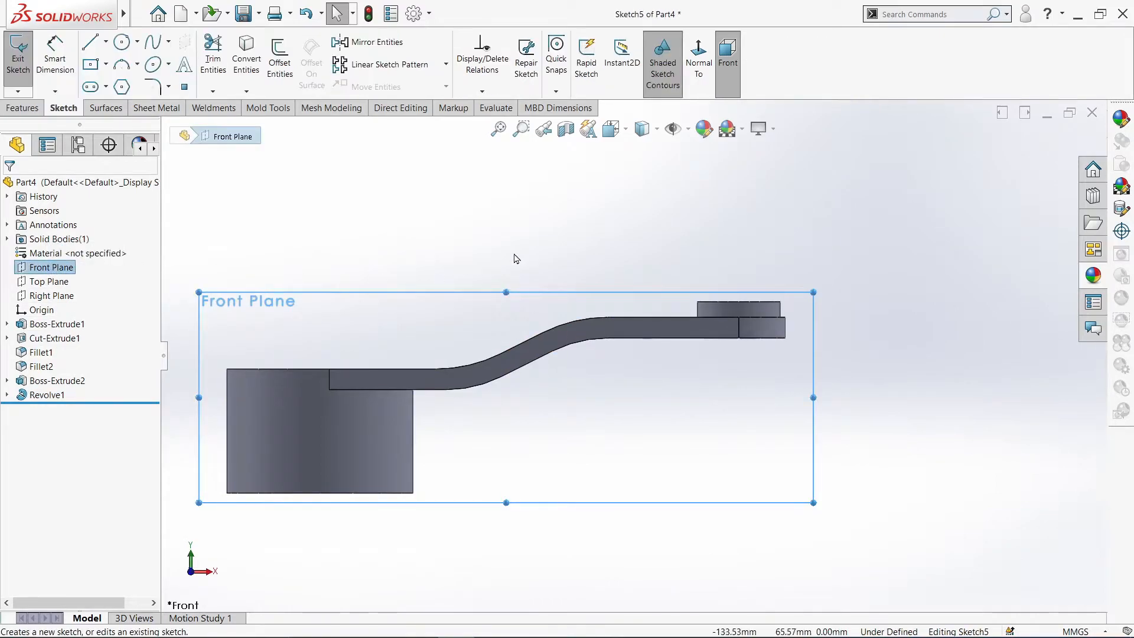
scroll(764, 254, "down", 2)
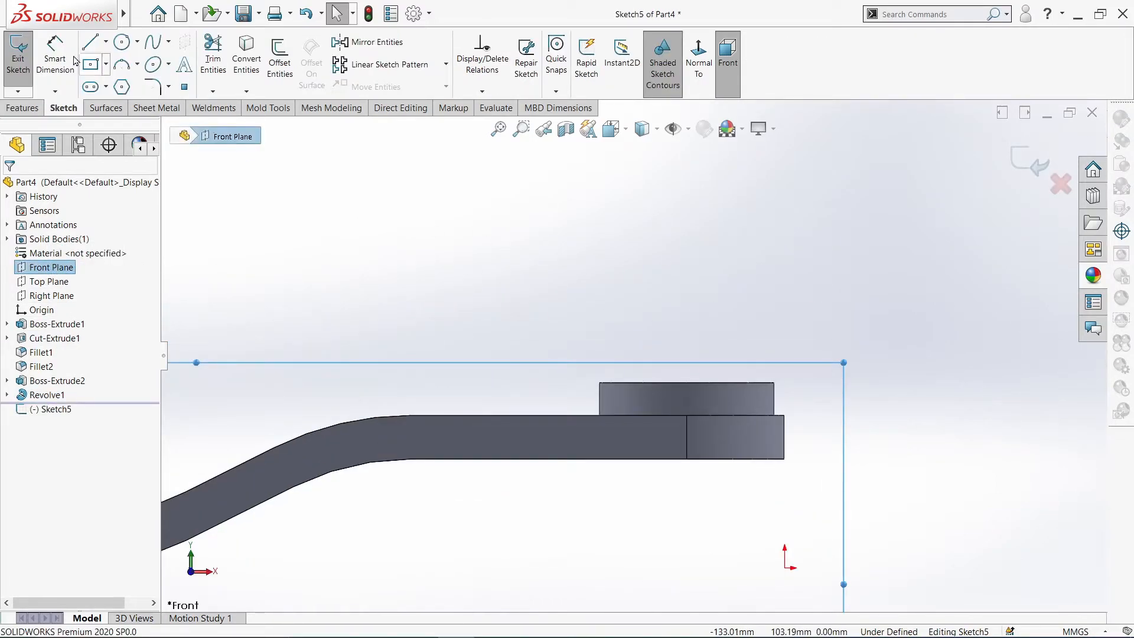
left_click(90, 46)
scroll(662, 302, "up", 2)
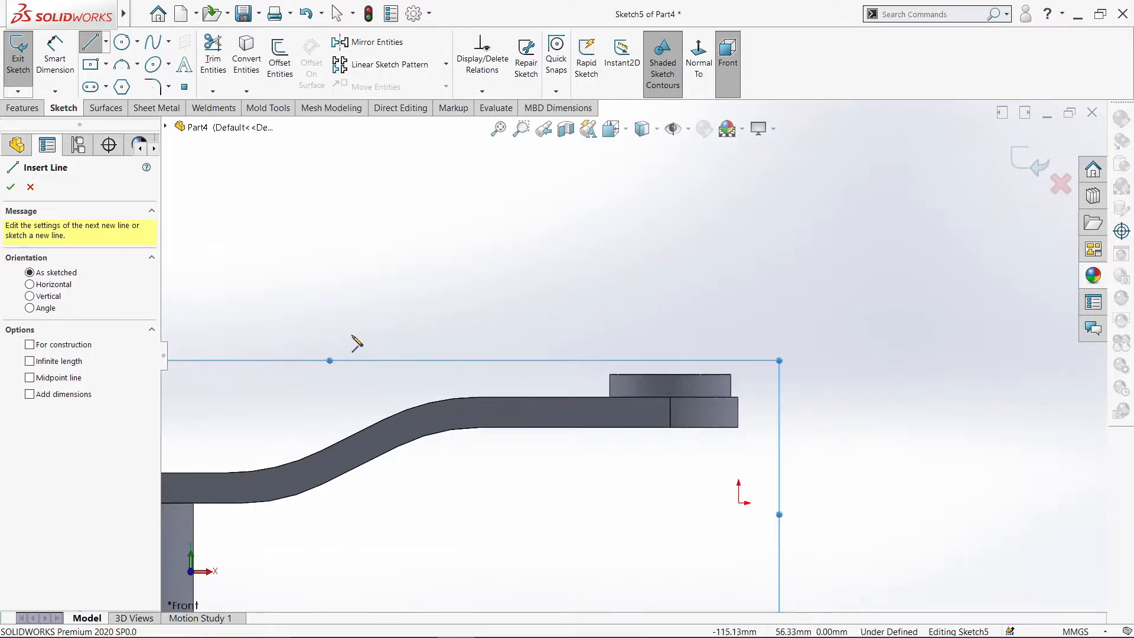
left_click(671, 374)
scroll(668, 355, "up", 2)
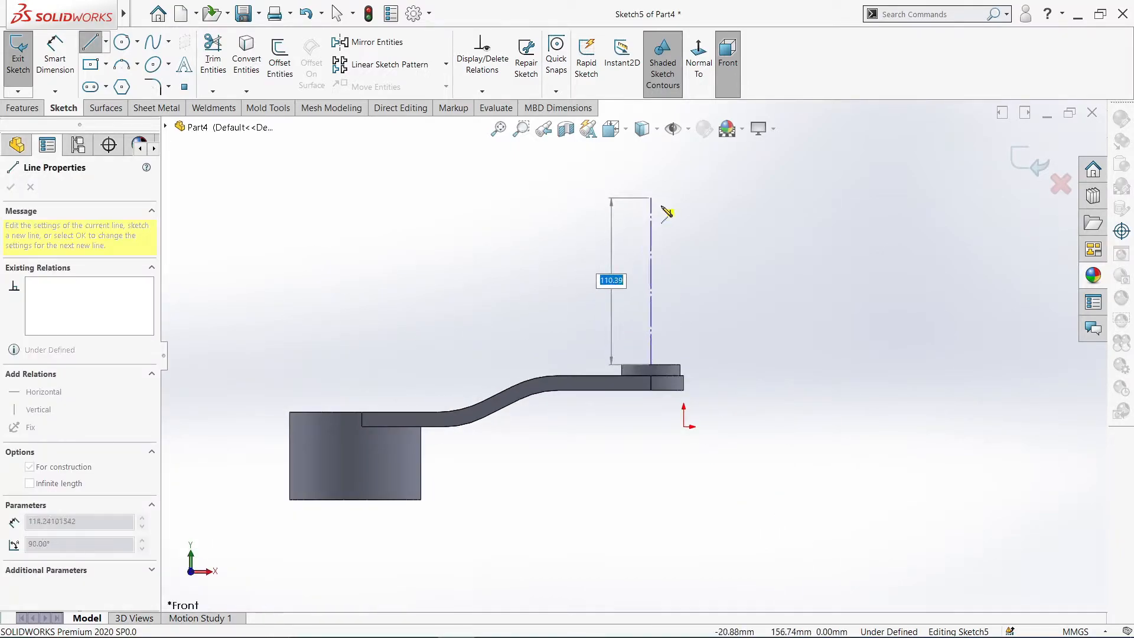
left_click(652, 194)
right_click(652, 193)
left_click(678, 202)
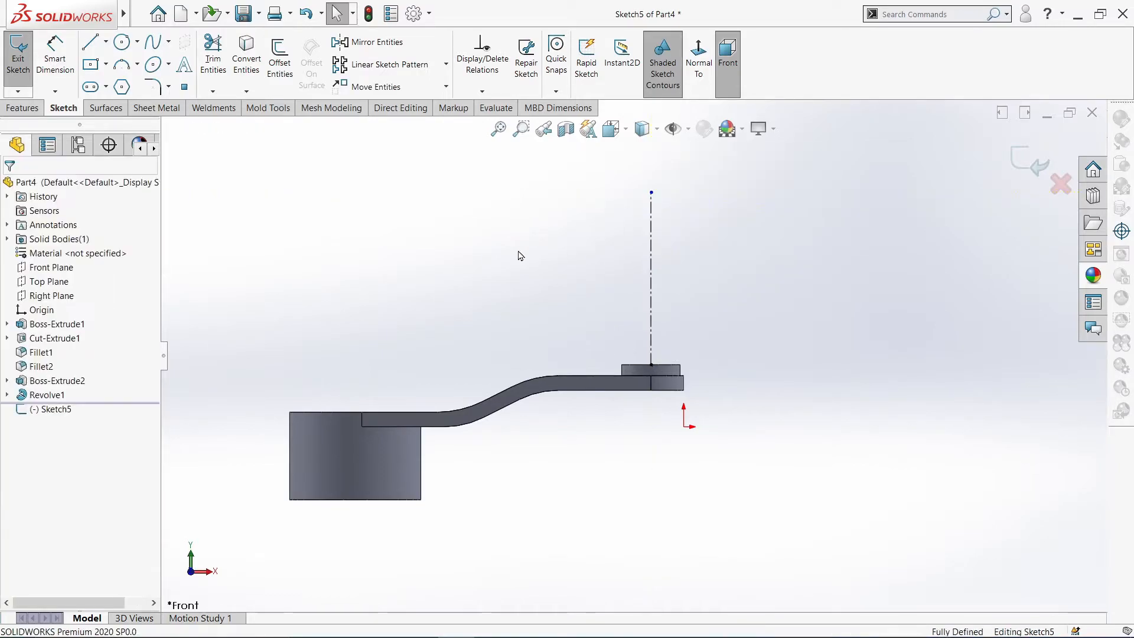
Sketch a three-point arc of about 68 mm radius rising from the small boss's top face and bulging toward the centerline
left_click(122, 65)
scroll(565, 361, "down", 5)
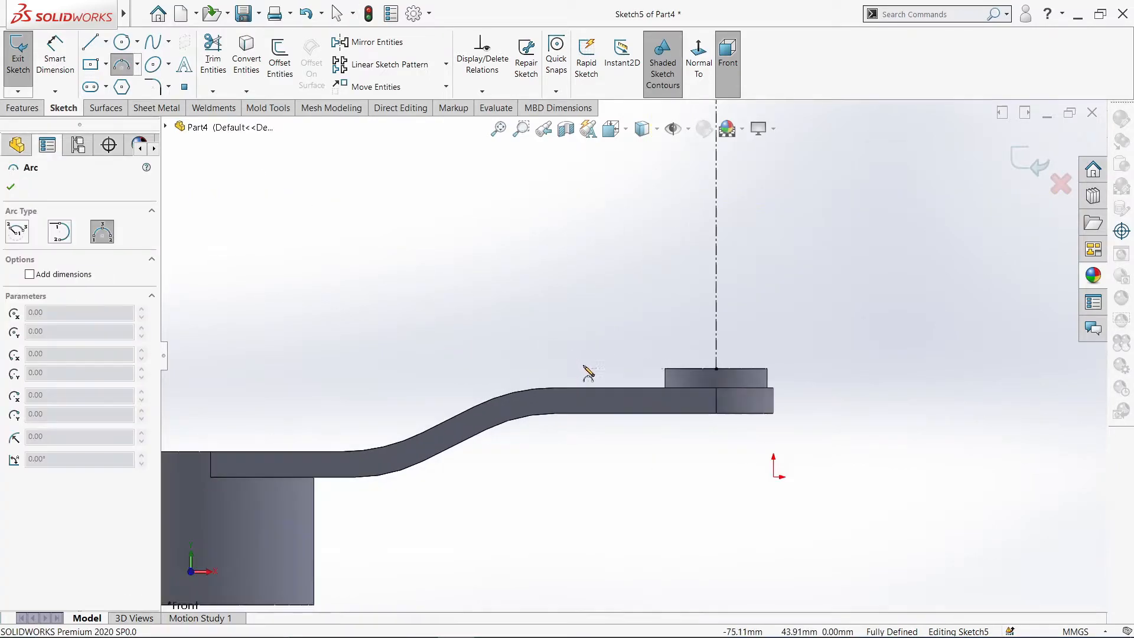
scroll(644, 361, "up", 5)
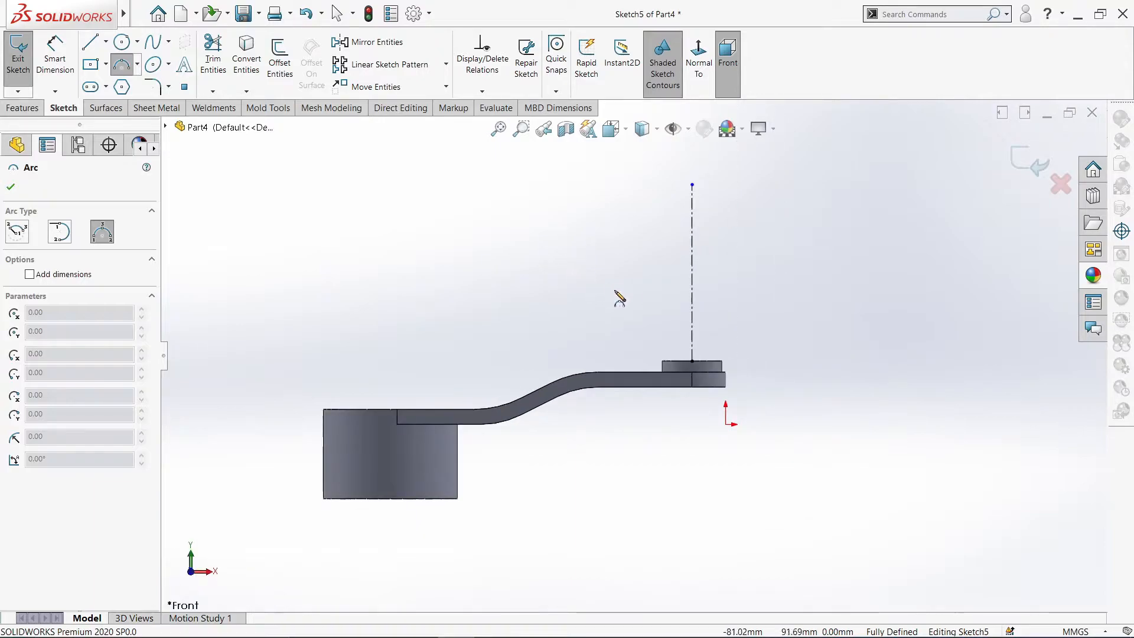
scroll(726, 349, "down", 4)
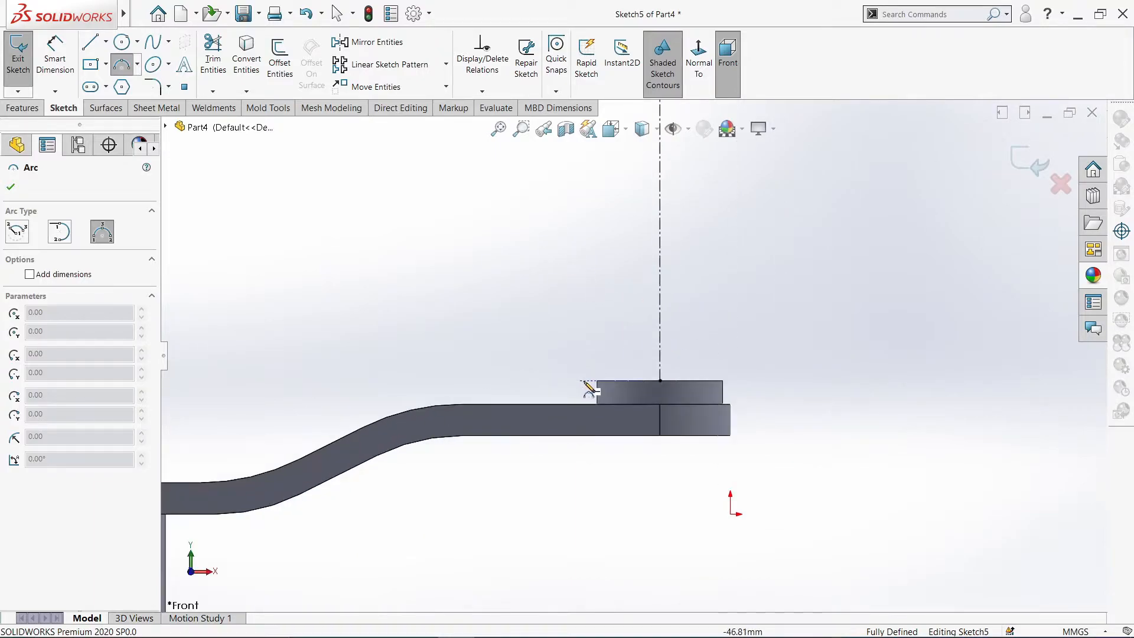
left_click(618, 381)
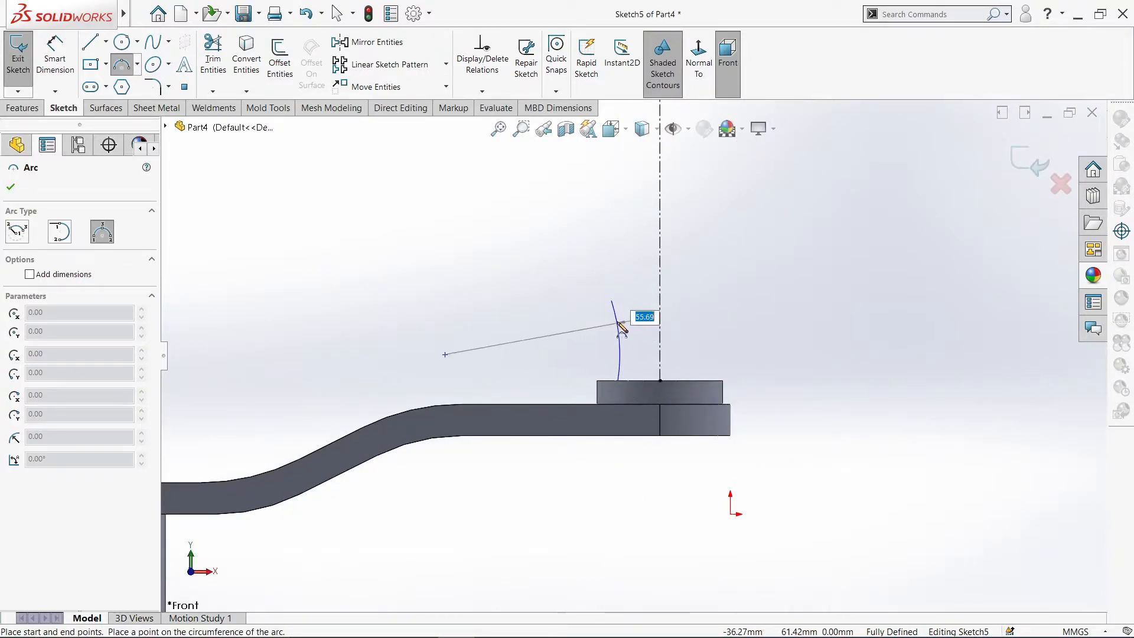
left_click(616, 313)
left_click(613, 302)
scroll(633, 356, "up", 5)
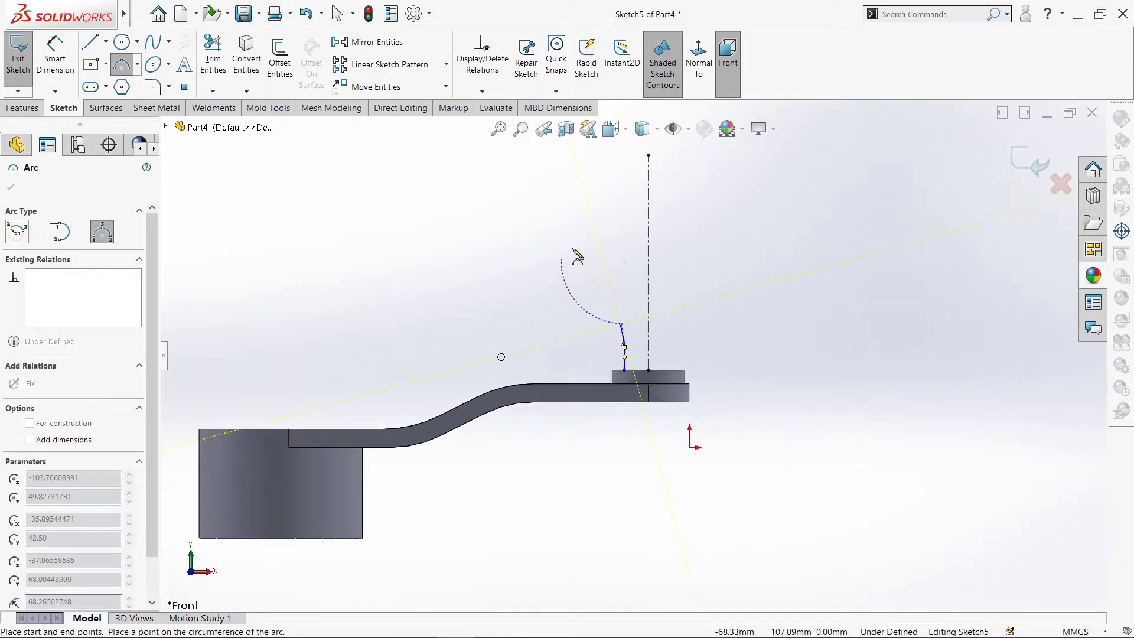
Continue the profile with an outward-bulging arc of about 204 mm radius and a semicircular cap of about 15.4 mm radius over the centerline
left_click(621, 171)
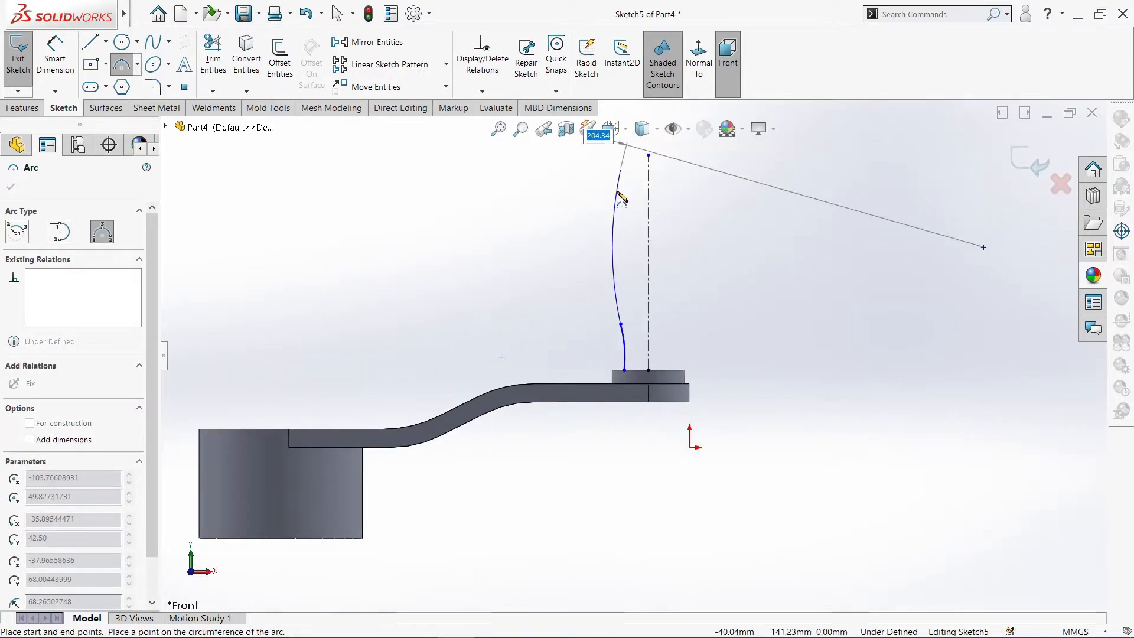
left_click(619, 176)
left_click(620, 170)
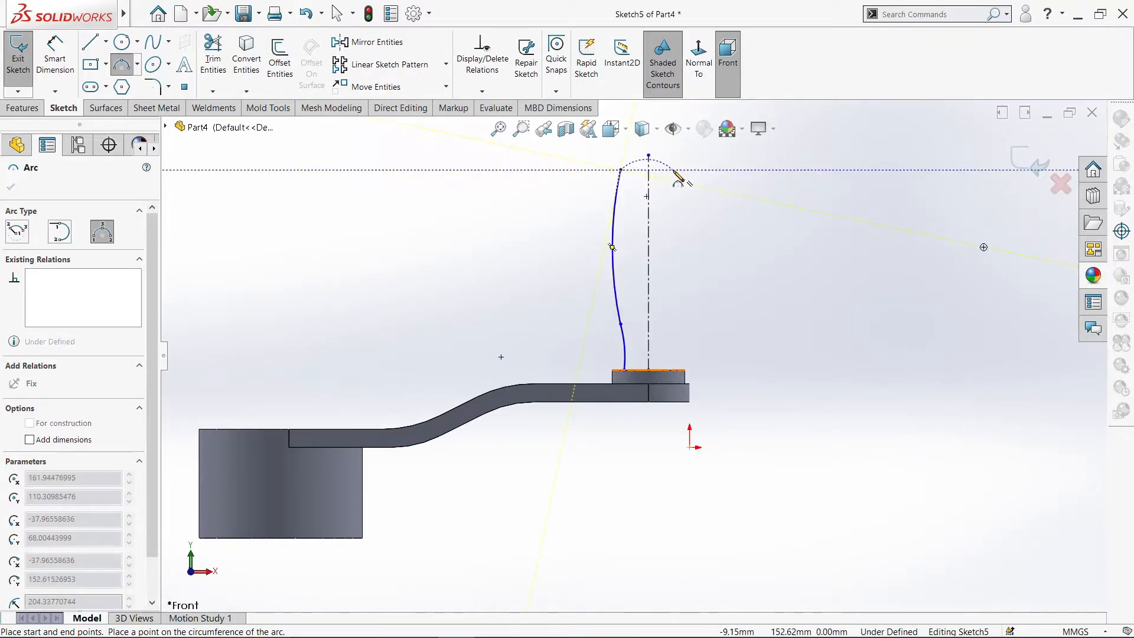
left_click(676, 171)
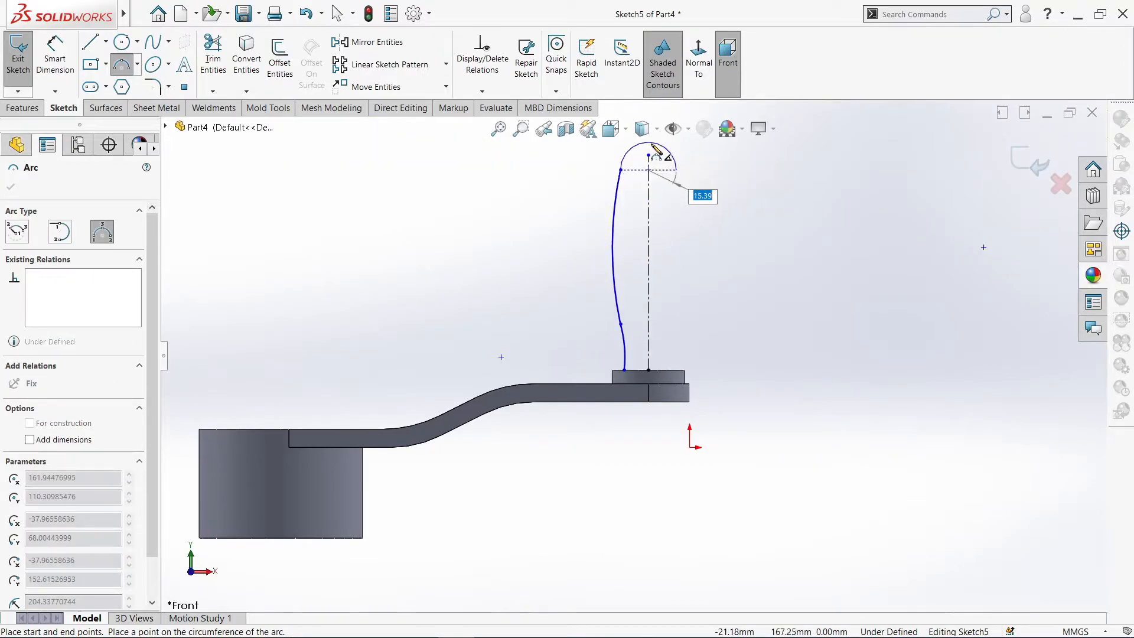
left_click(653, 146)
key("Escape")
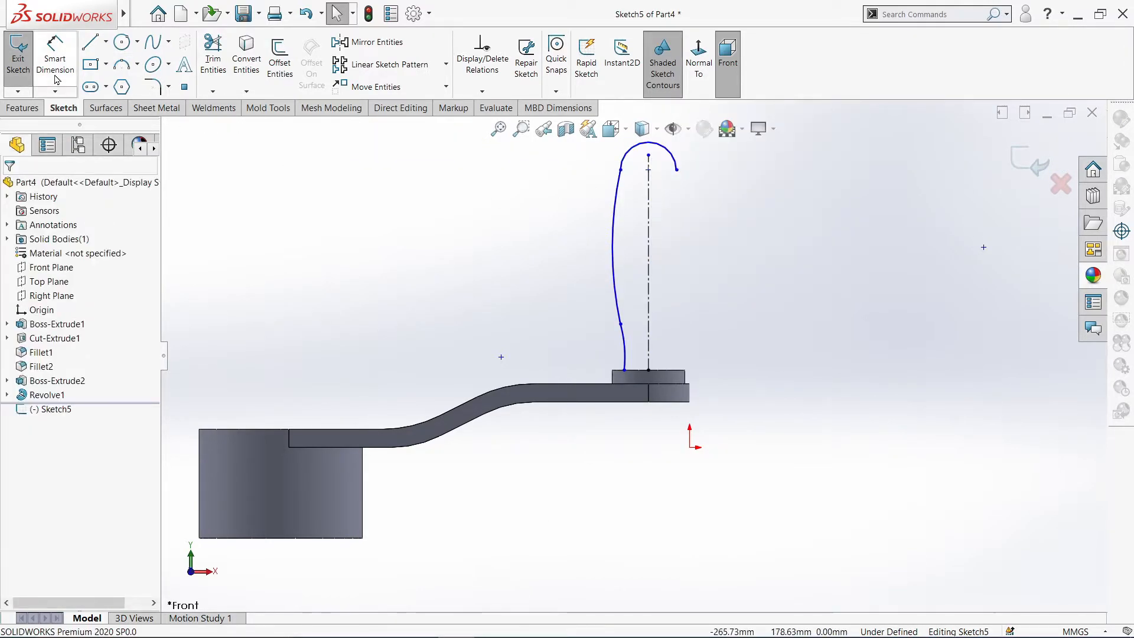
Dimension the cap arc's radius to 15 mm and the long middle arc's radius to 150 mm
left_click(620, 167)
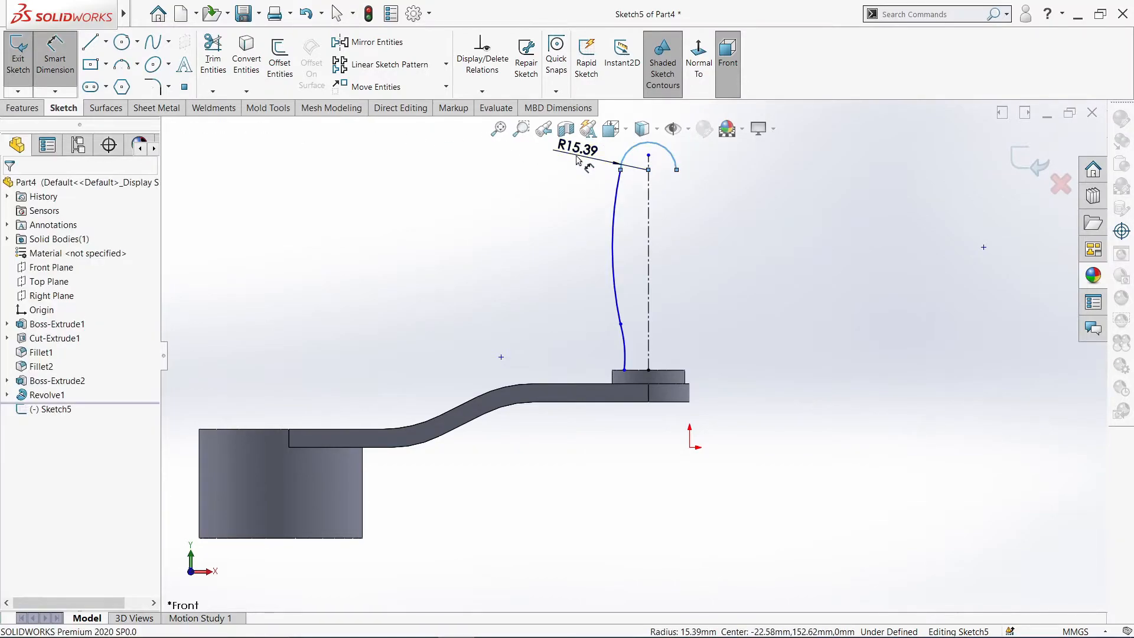
left_click(564, 162)
type("15")
key("Return")
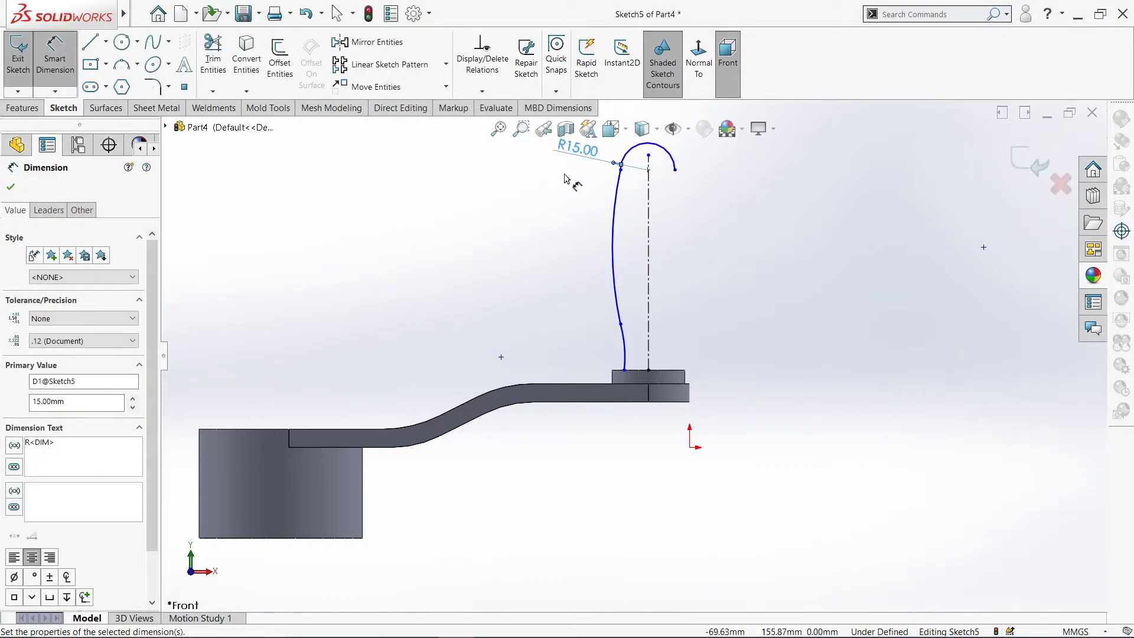
left_click(611, 239)
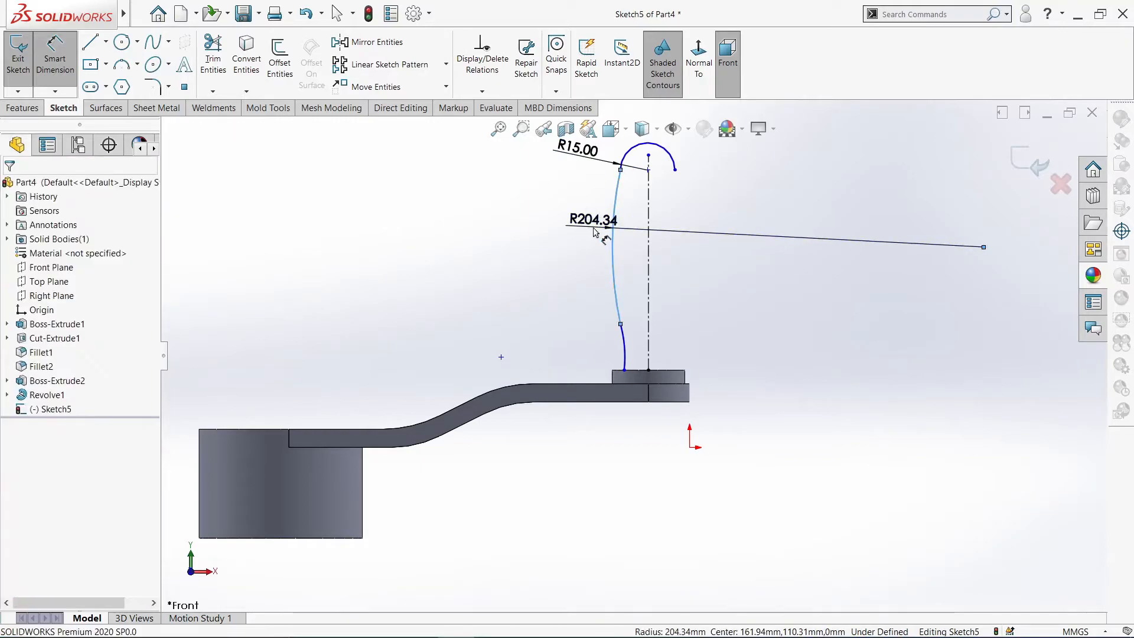
left_click(594, 227)
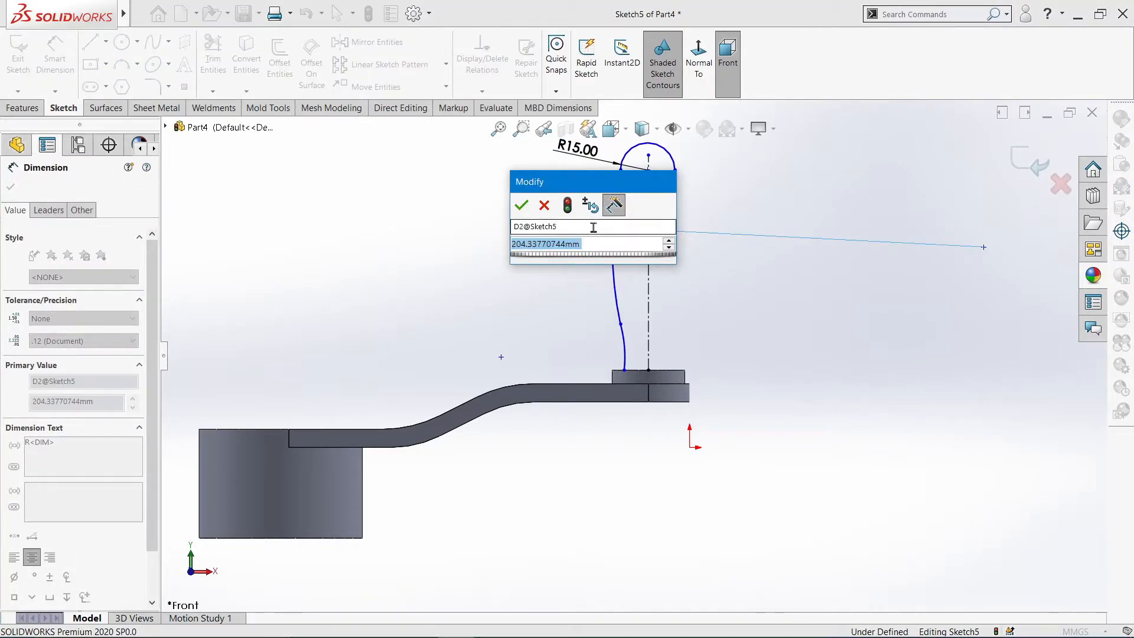
type("150")
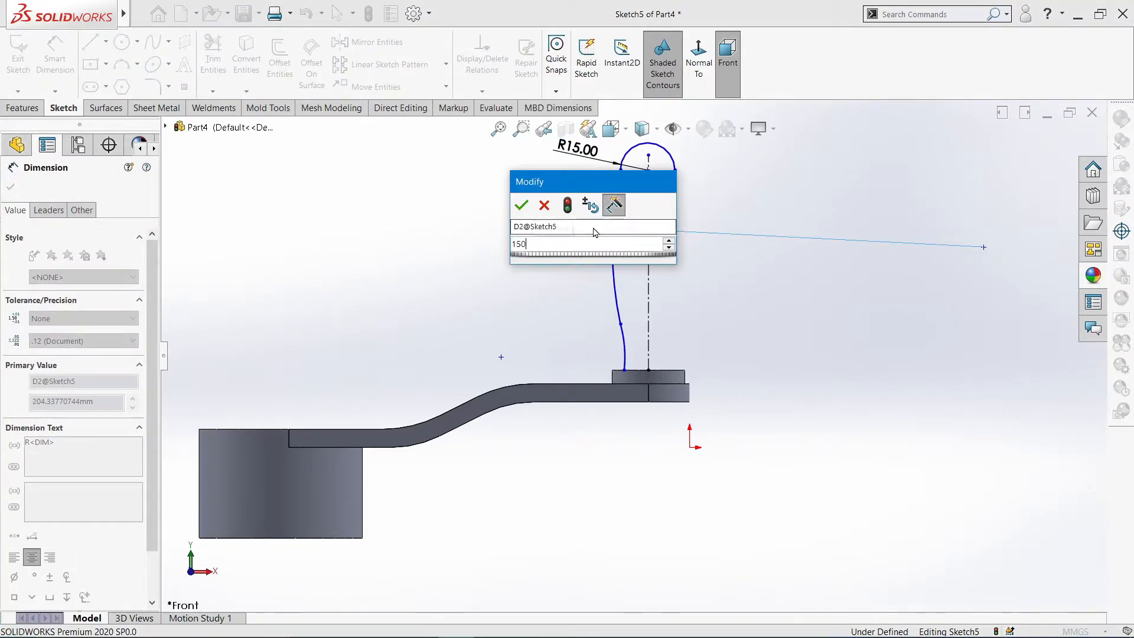
key("Return")
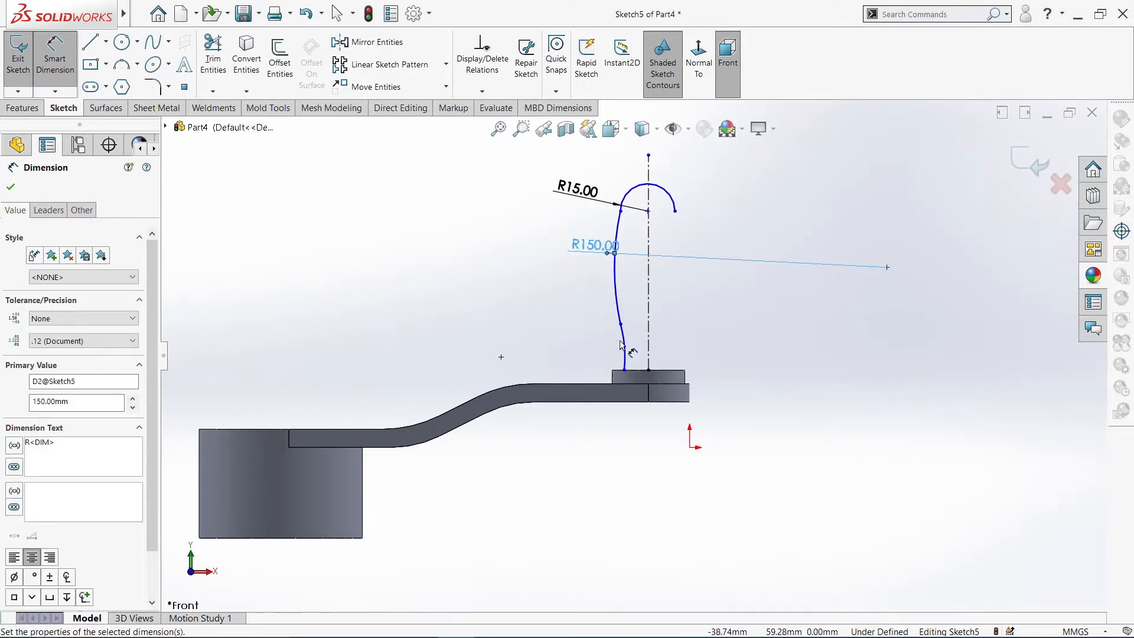
Dimension the lowest arc's radius to 75 mm and its bottom endpoint's distance from the centerline to 15 mm
left_click(622, 346)
left_click(593, 344)
type("75")
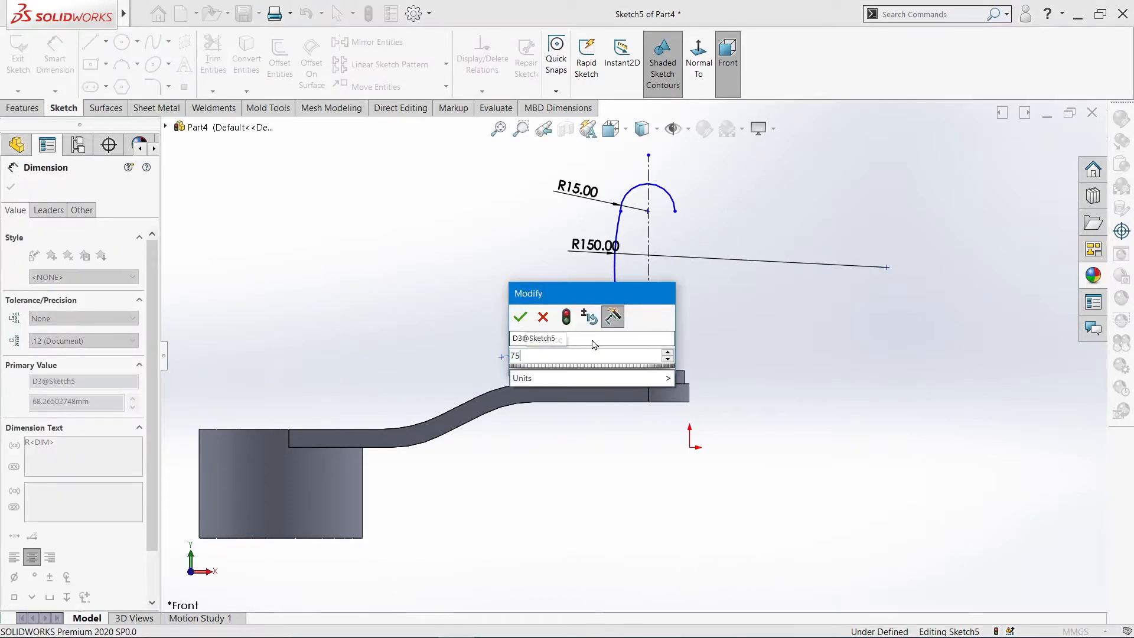
key("Return")
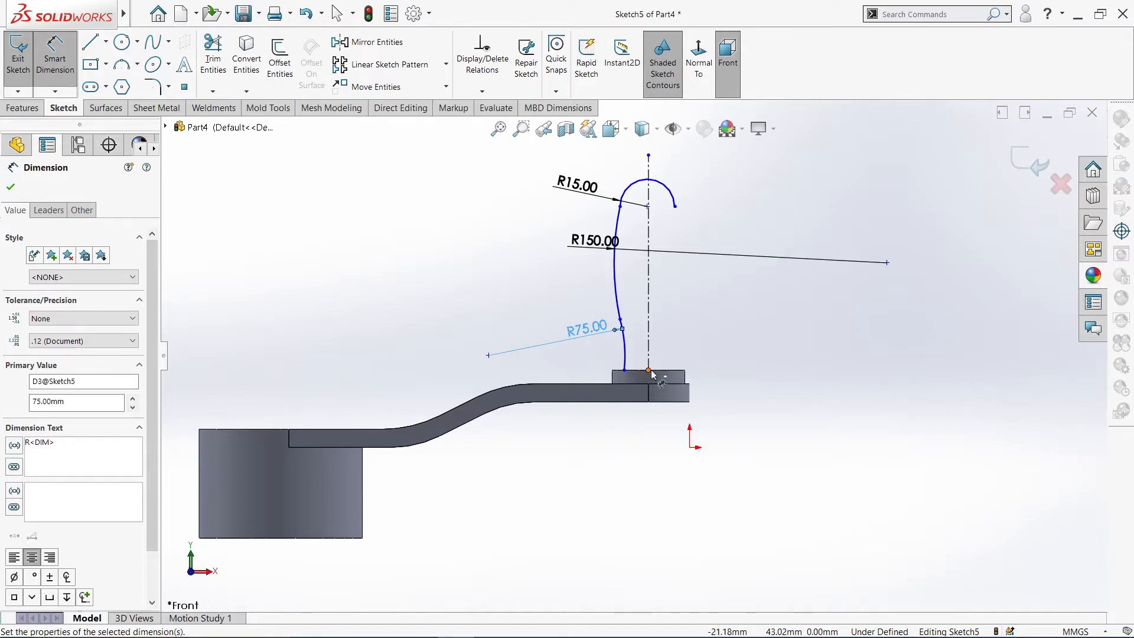
left_click(649, 371)
left_click(625, 370)
left_click(642, 453)
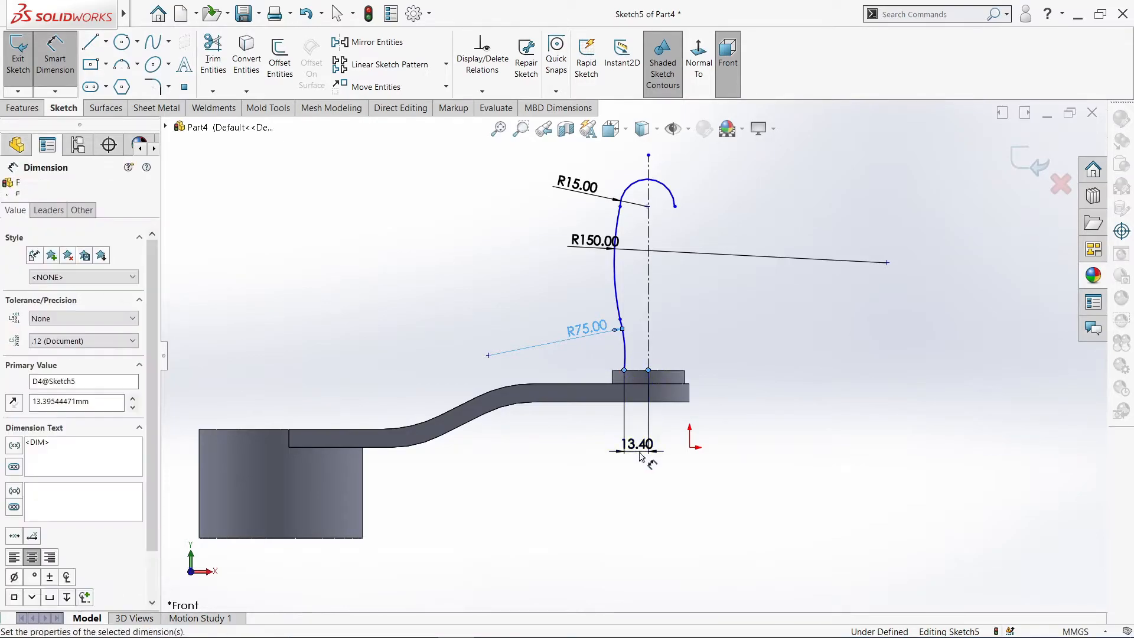
key("Return")
right_click(518, 277)
left_click(544, 304)
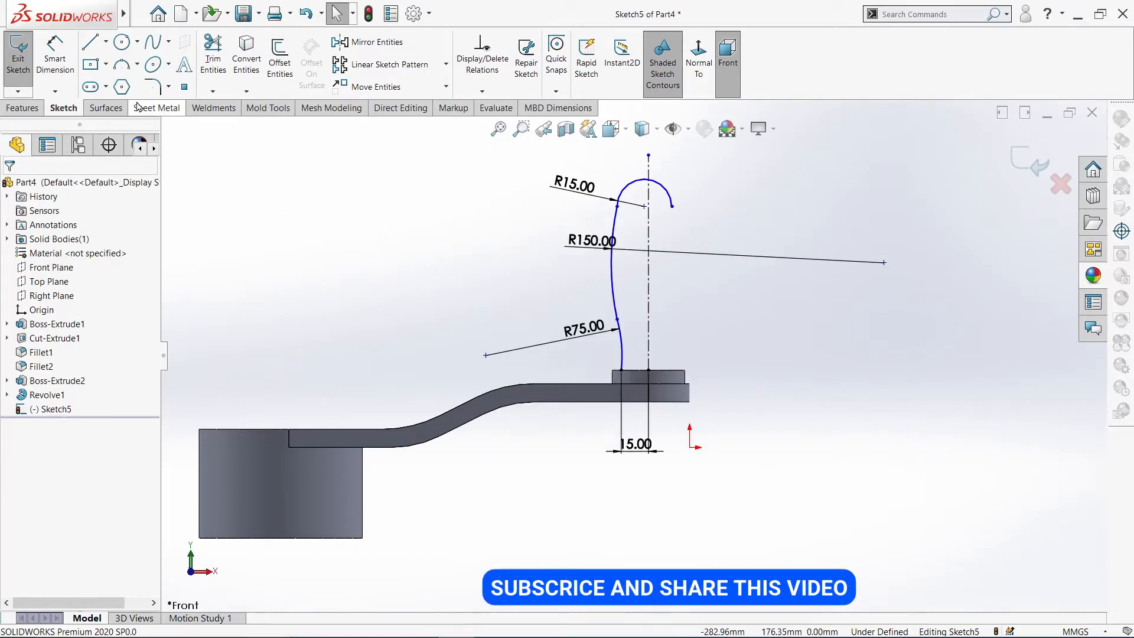
Draw a 15 mm horizontal line from the centerline's base to the lowest arc's bottom endpoint
left_click(90, 41)
scroll(650, 388, "down", 5)
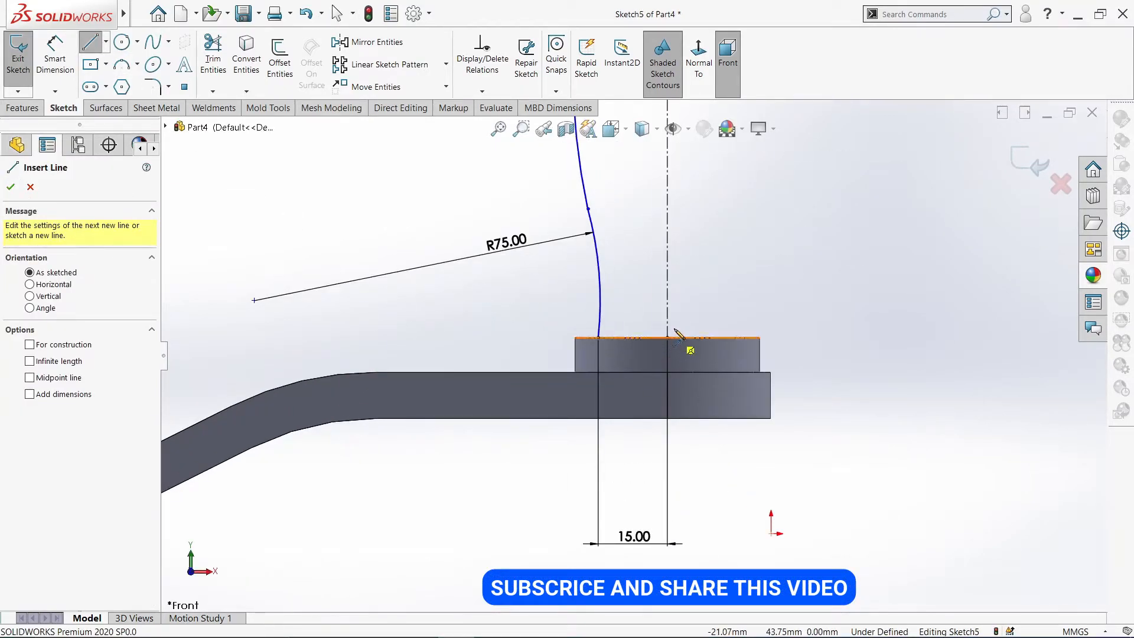
left_click(667, 337)
left_click(598, 337)
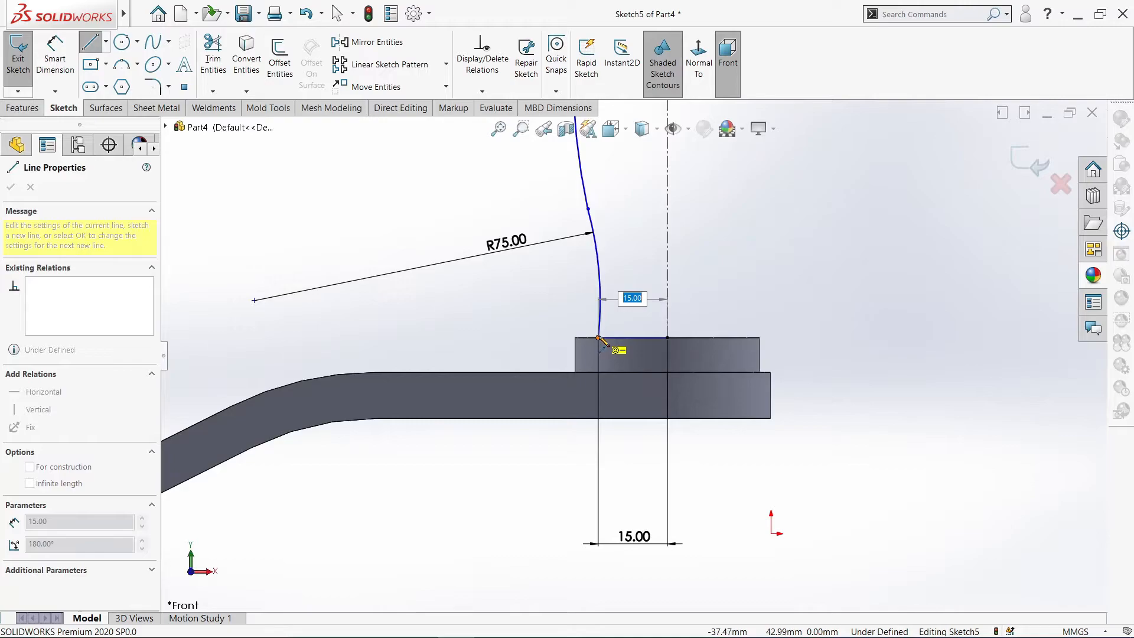
right_click(598, 337)
left_click(629, 346)
Make the cap arc's centre point coincident with the vertical centerline
scroll(632, 353, "up", 4)
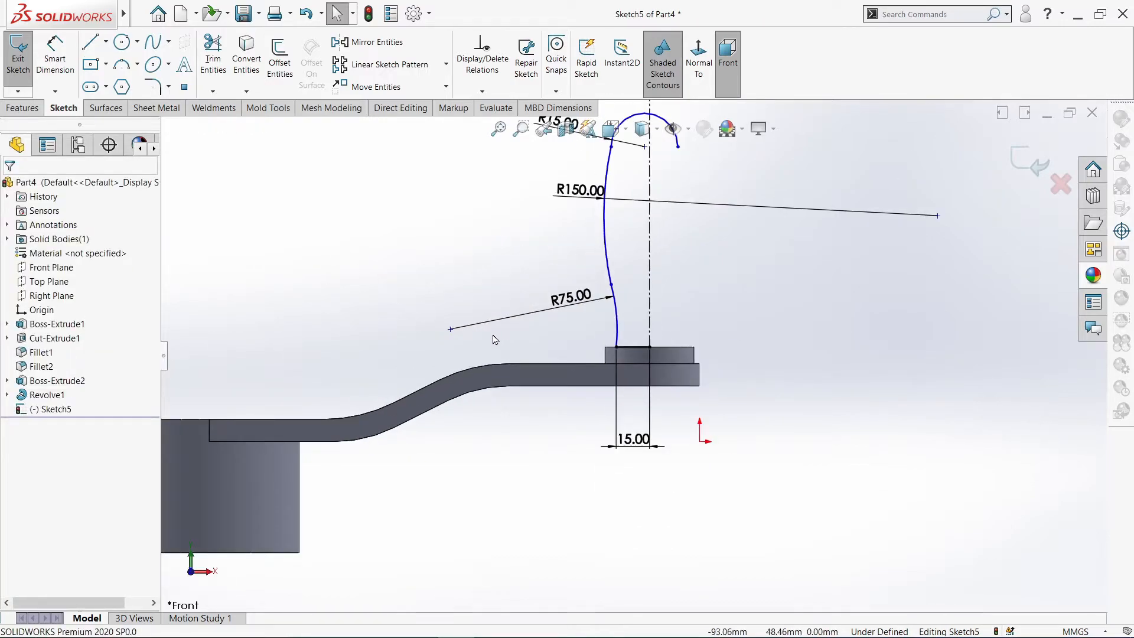
scroll(620, 336, "up", 3)
scroll(625, 195, "down", 5)
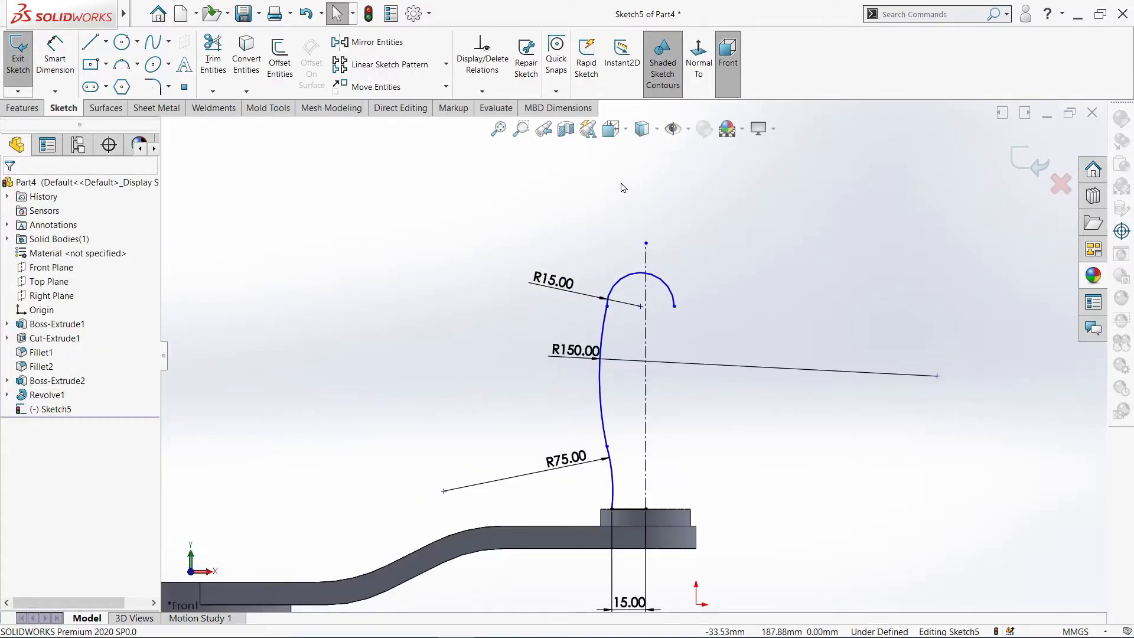
left_click(650, 349, "ctrl")
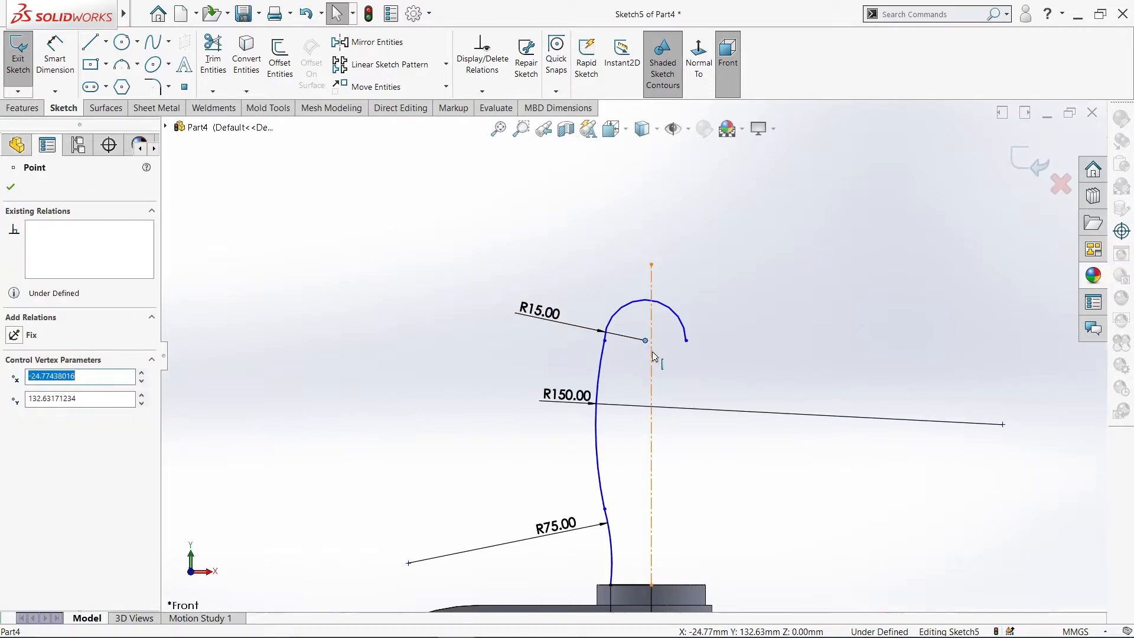
left_click(16, 413)
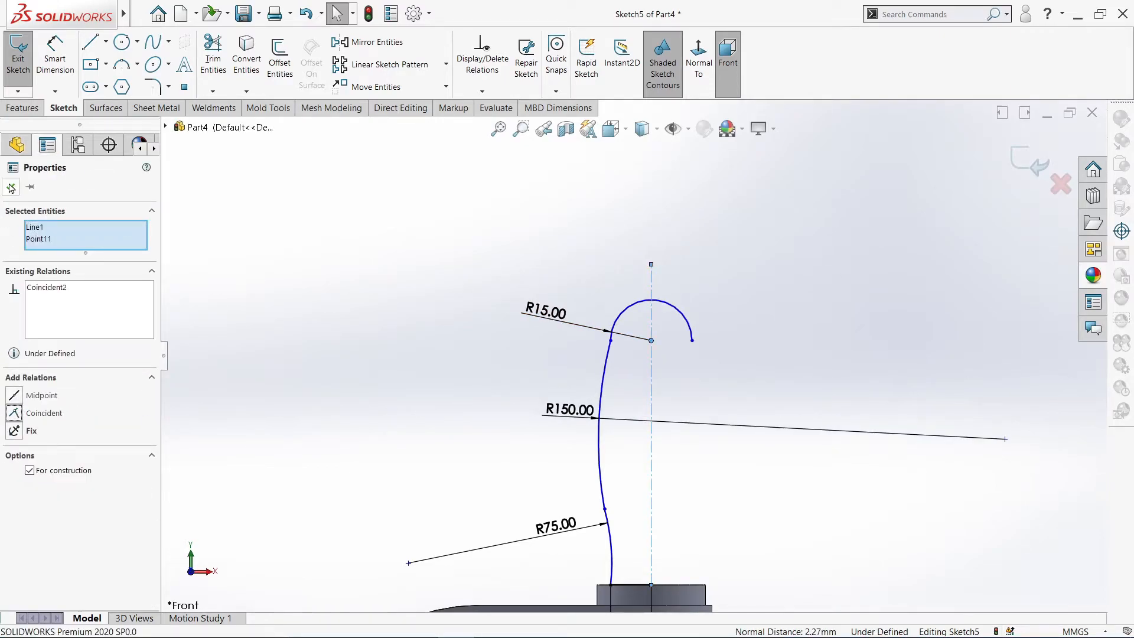
left_click(30, 187)
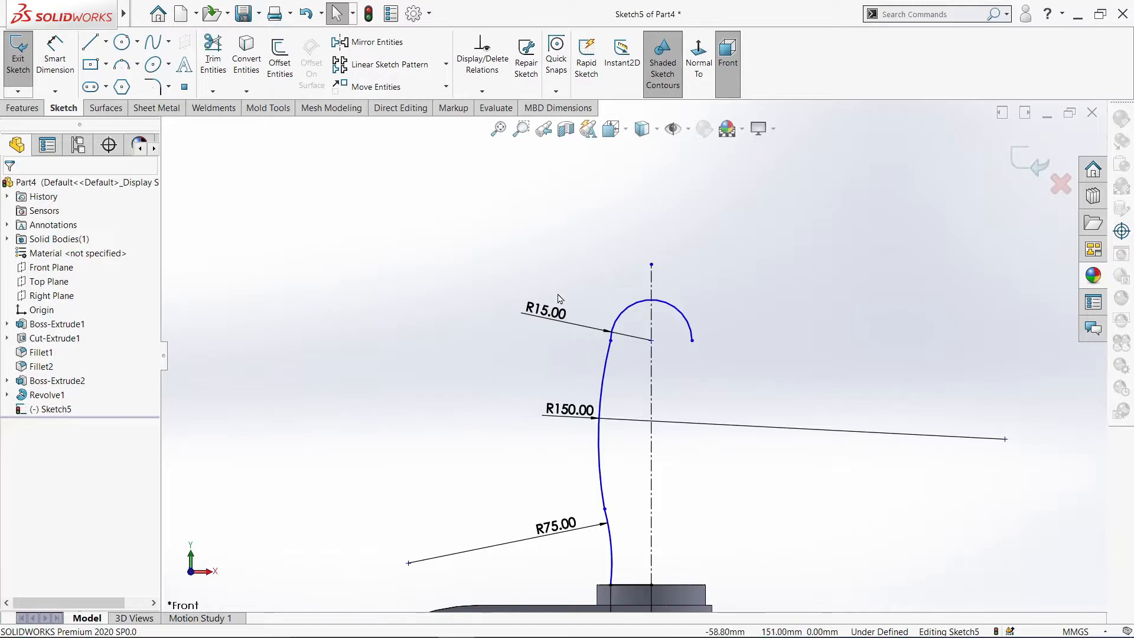
Make the 15 mm cap arc tangent to the 150 mm arc at their shared endpoint
left_click(612, 342)
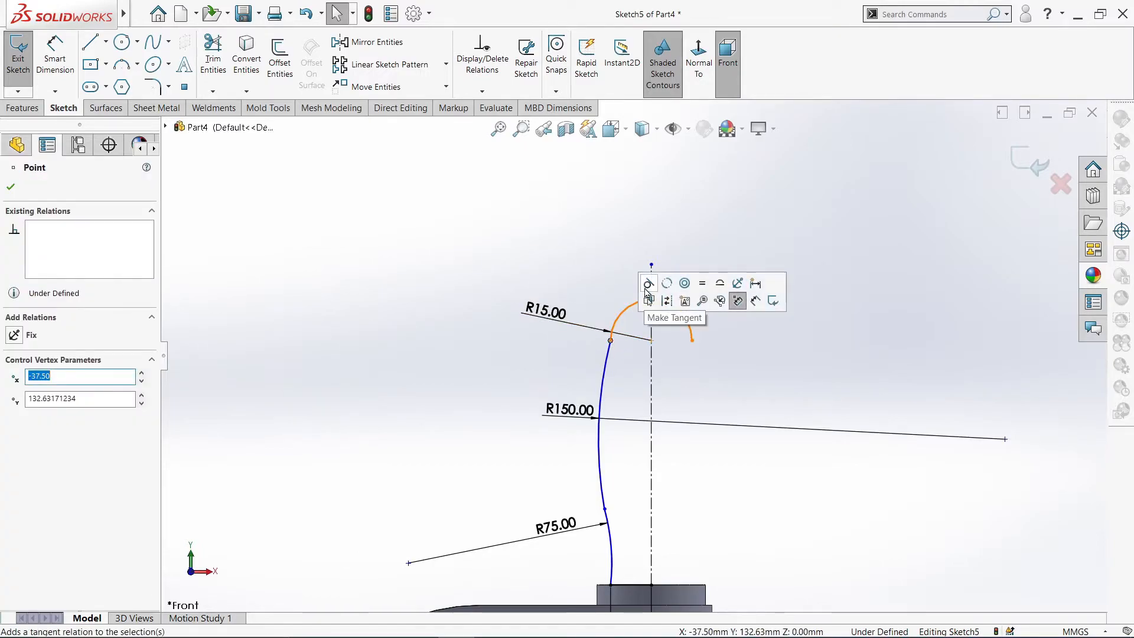
left_click(646, 291)
left_click(727, 304)
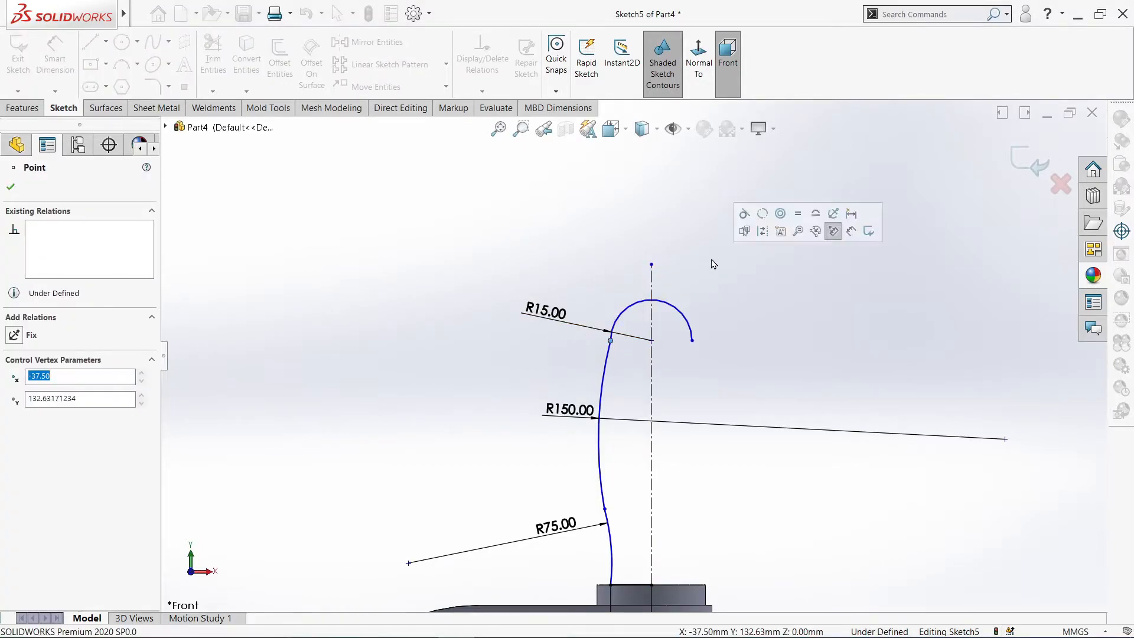
left_click(711, 262)
left_click(611, 342)
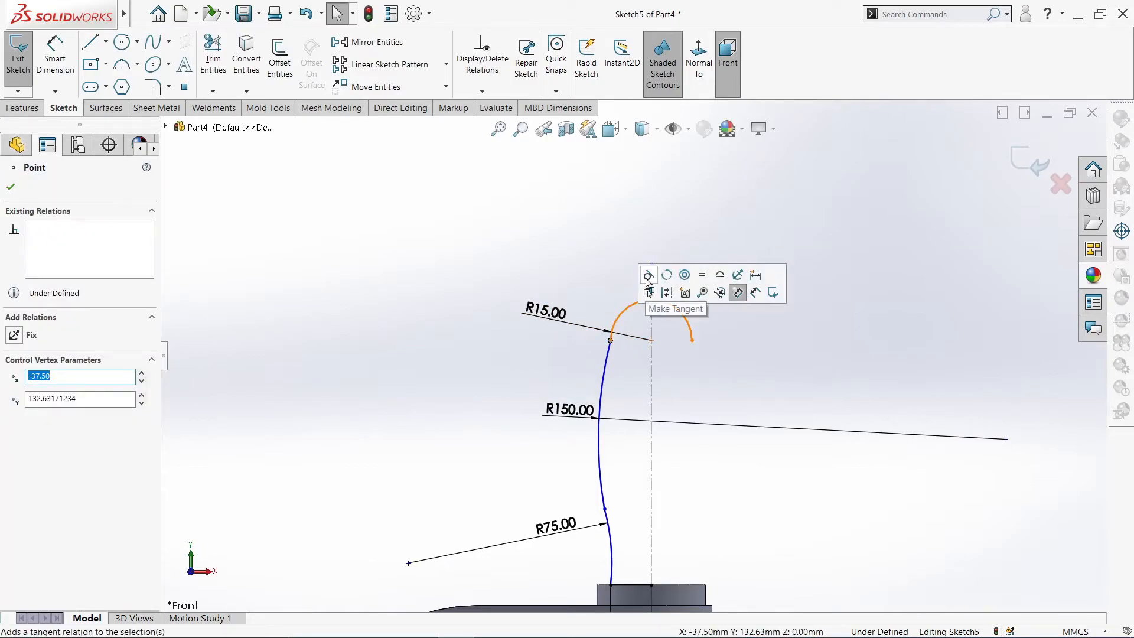
left_click(673, 273)
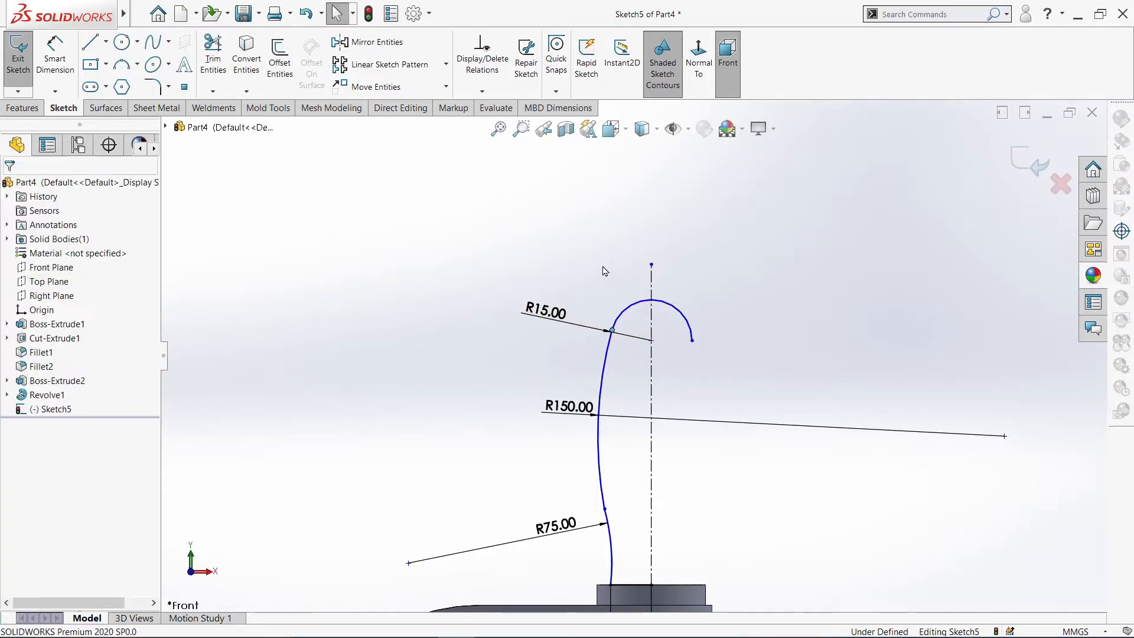
Make the 150 mm arc tangent to the 75 mm arc at their shared endpoint
left_click(605, 514)
left_click(727, 466)
left_click(327, 358)
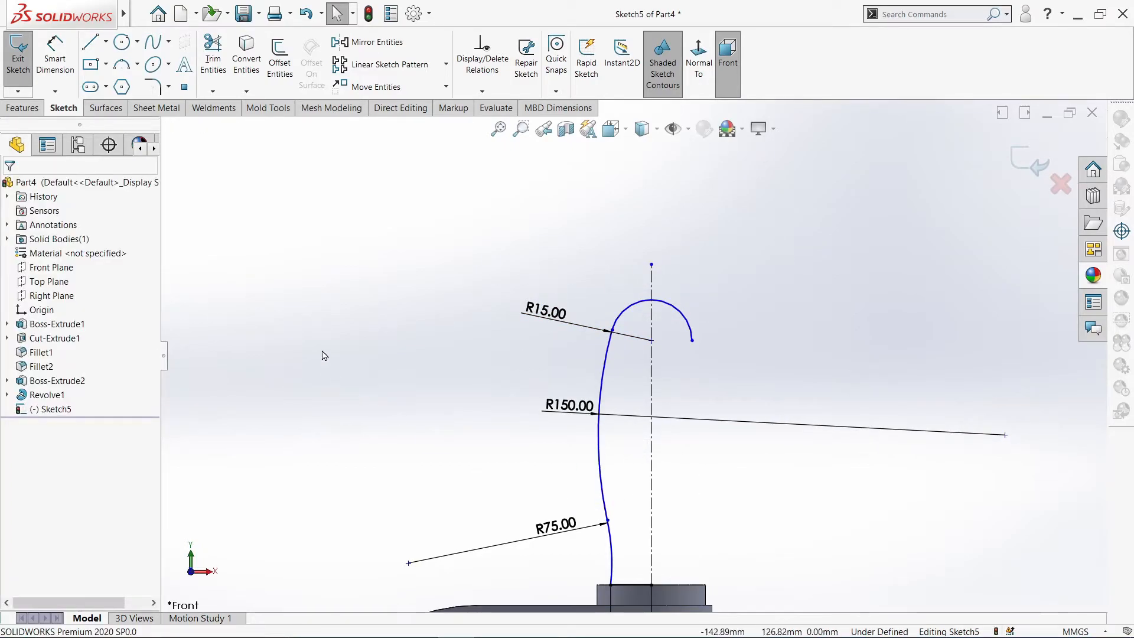
Add a horizontal relation between the two endpoints of the 15 mm cap arc
left_click(692, 341)
left_click(614, 330, "ctrl")
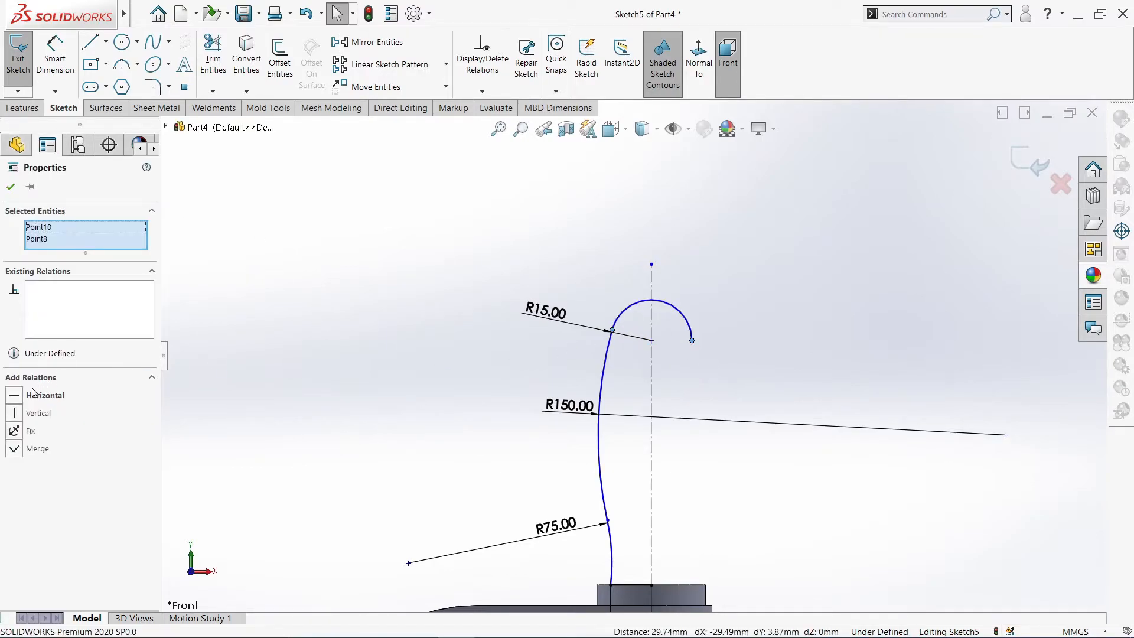
left_click(554, 219)
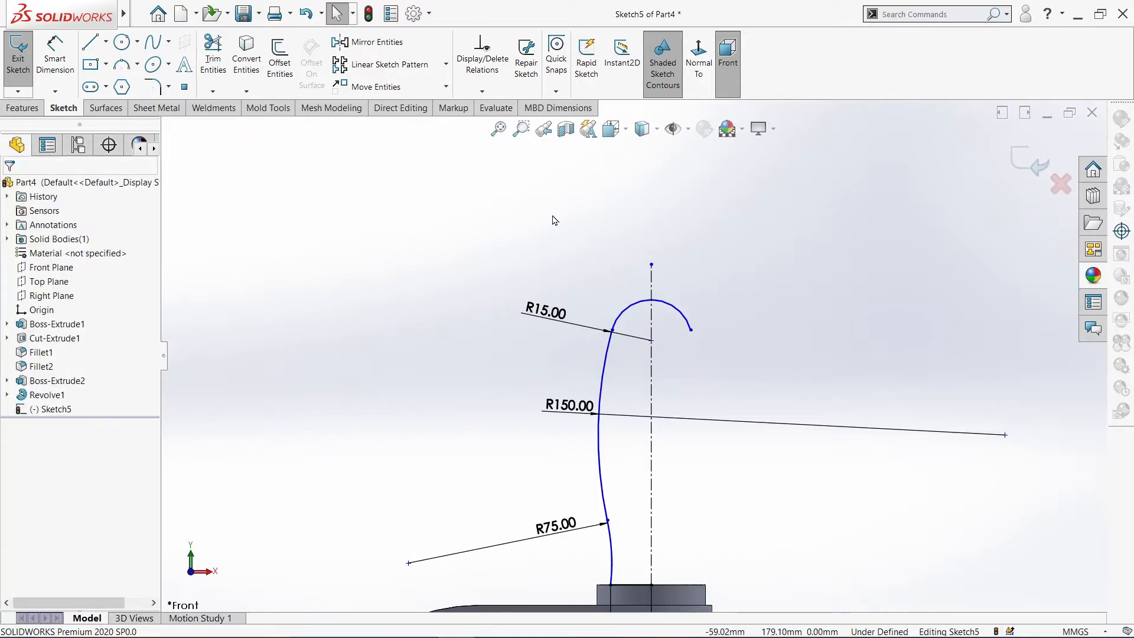
Trim the cap arc beyond the centerline and the centerline's overhang above the arc, and convert the centerline to a solid line
left_click(213, 54)
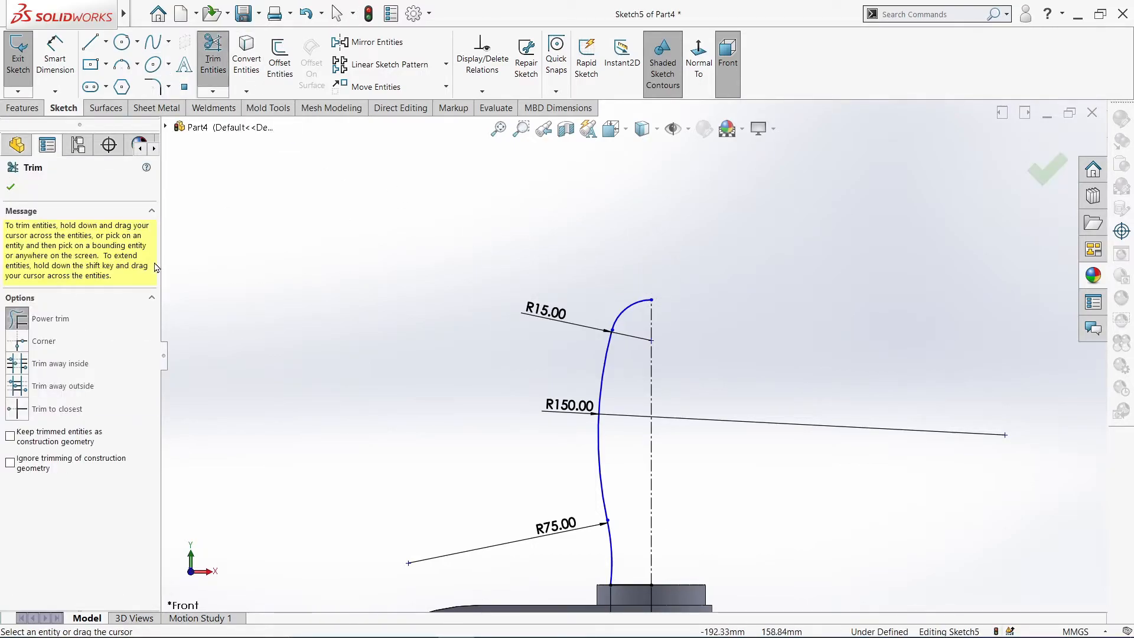
left_click(12, 189)
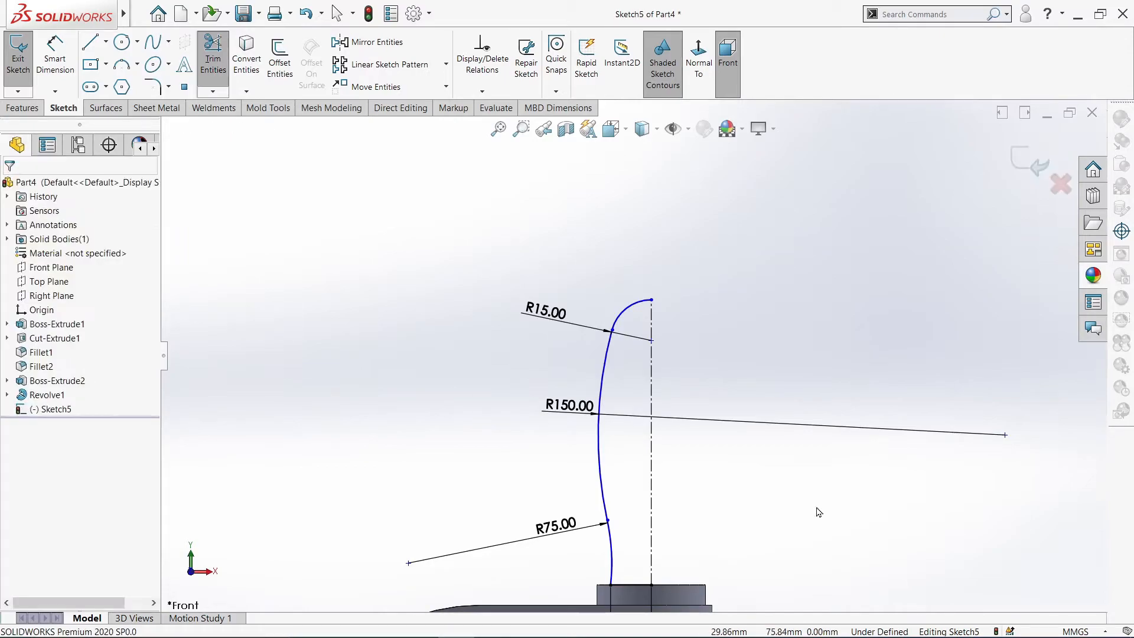
left_click(652, 525)
left_click(707, 492)
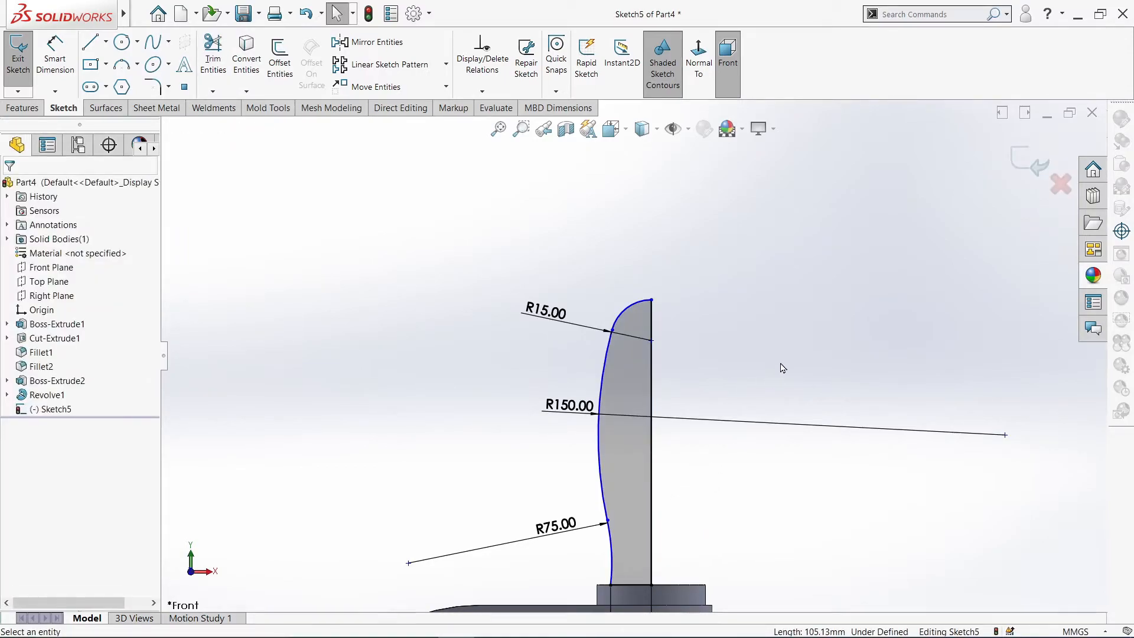
Dimension the vertical distance from the lever's upper end corner to the top of the handle profile as 109.5 mm
left_click(54, 62)
scroll(543, 324, "up", 3)
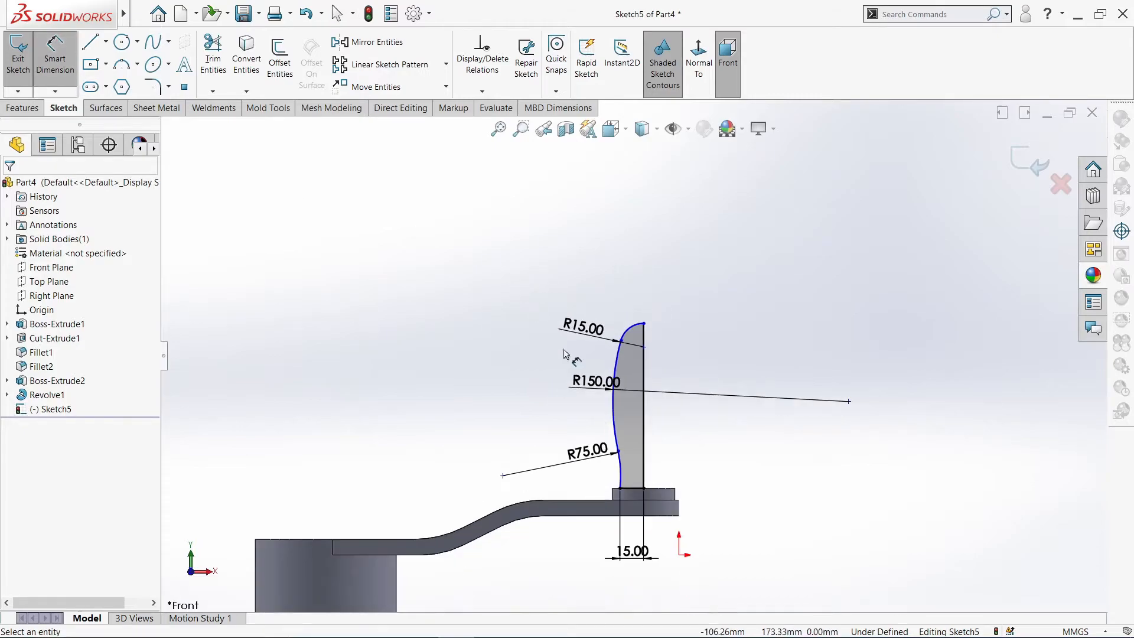
left_click(679, 501)
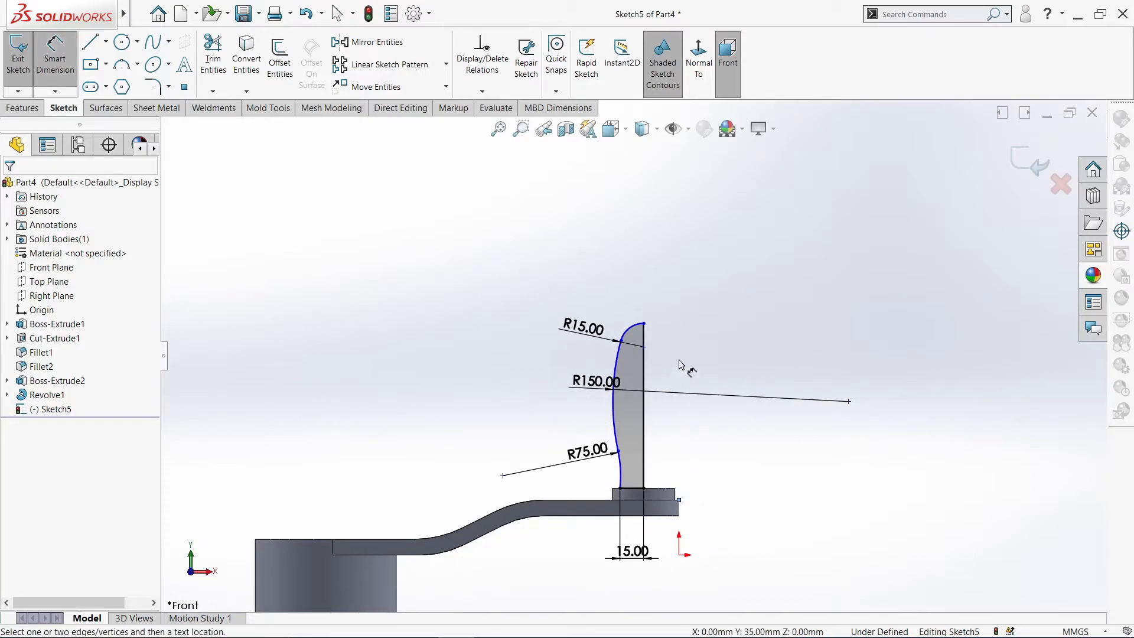
left_click(644, 324)
left_click(900, 420)
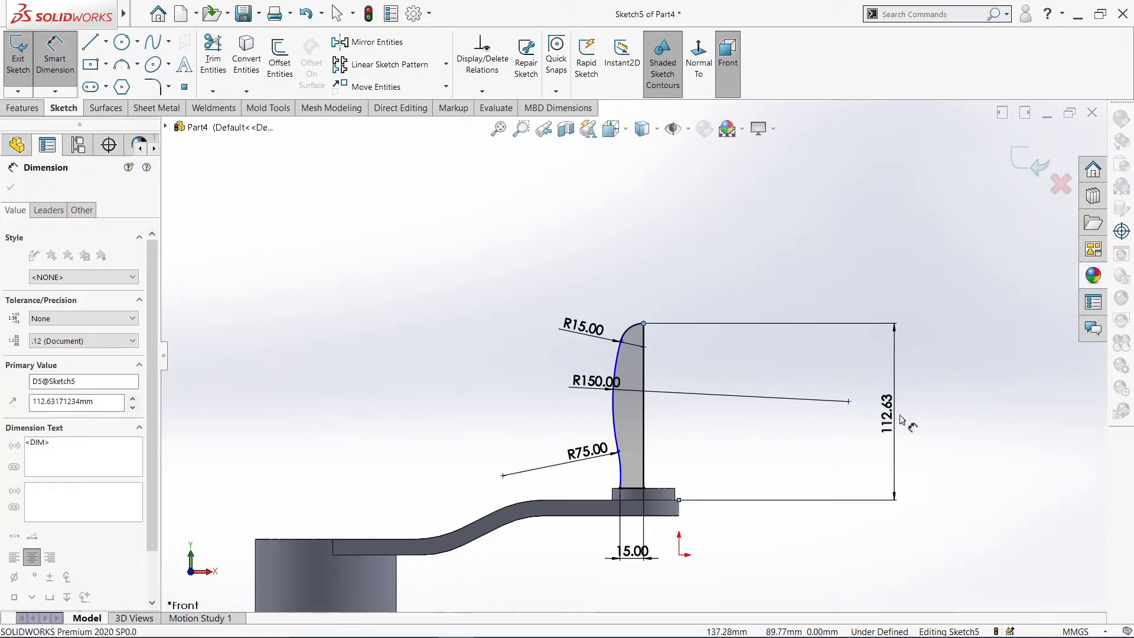
type("109.5")
key("Return")
Dimension the vertical distance from the profile's base line to the junction of the 75 mm and 150 mm arcs as 25 mm
scroll(656, 449, "down", 3)
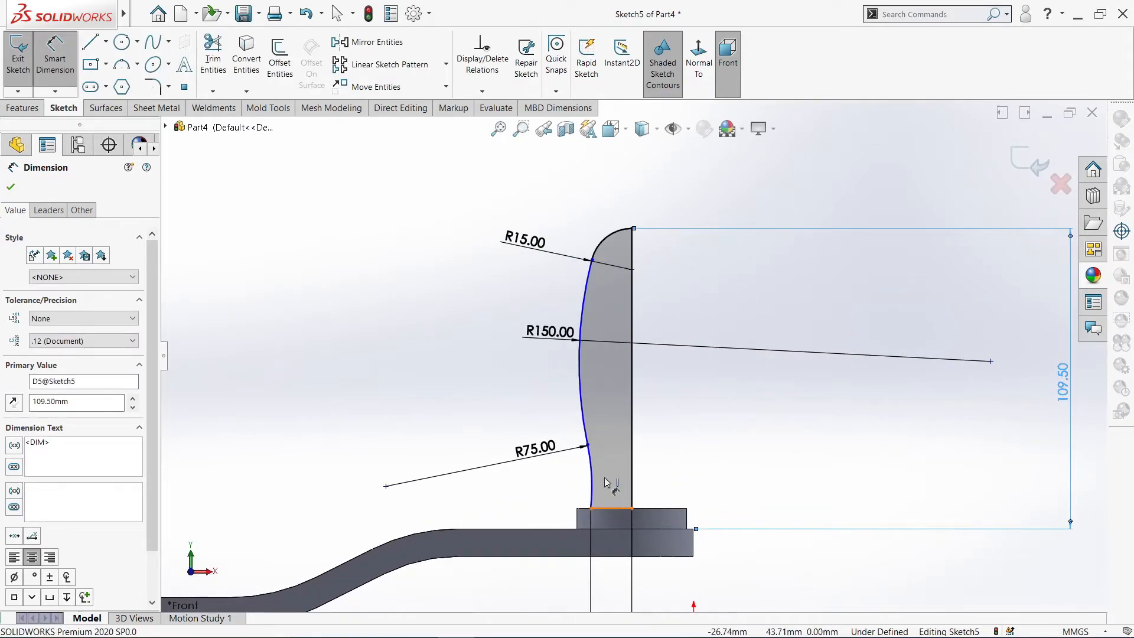
left_click(612, 508)
left_click(588, 444)
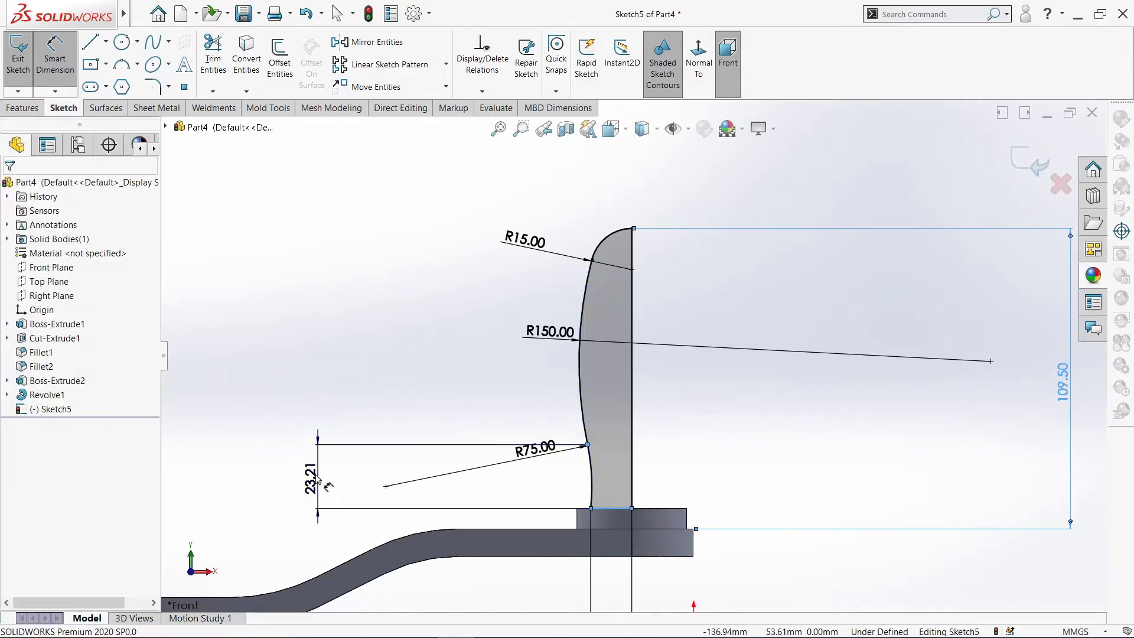
left_click(318, 473)
type("25")
key("Return")
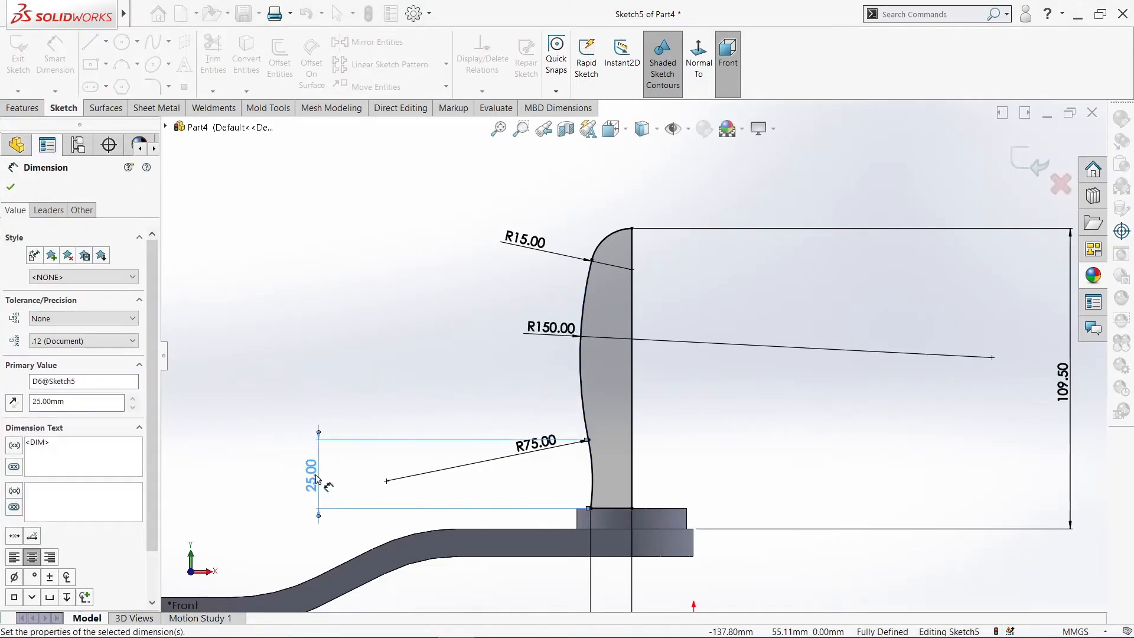
right_click(278, 334)
left_click(314, 370)
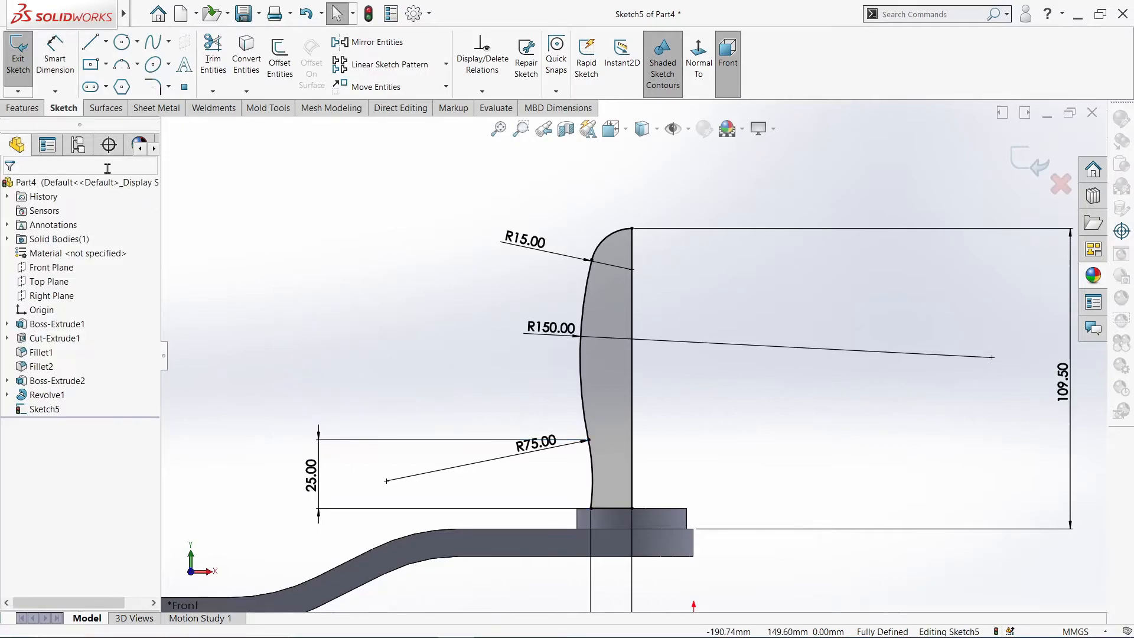
Revolve the handle profile 360 degrees about its vertical line, merged with the lever
left_click(23, 107)
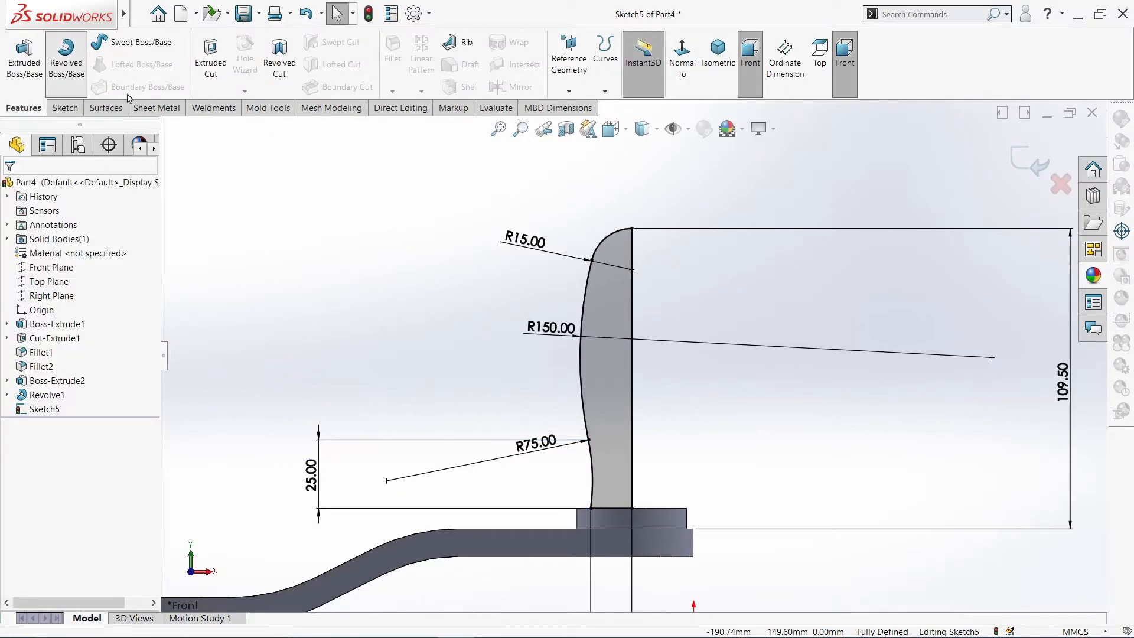
left_click(66, 56)
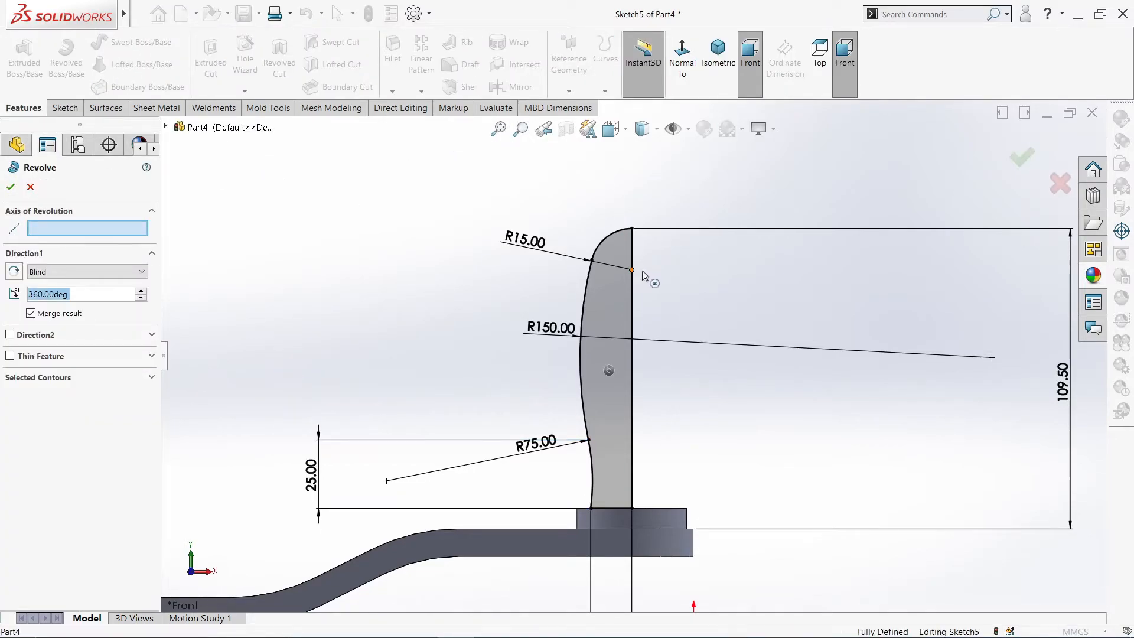
left_click(633, 304)
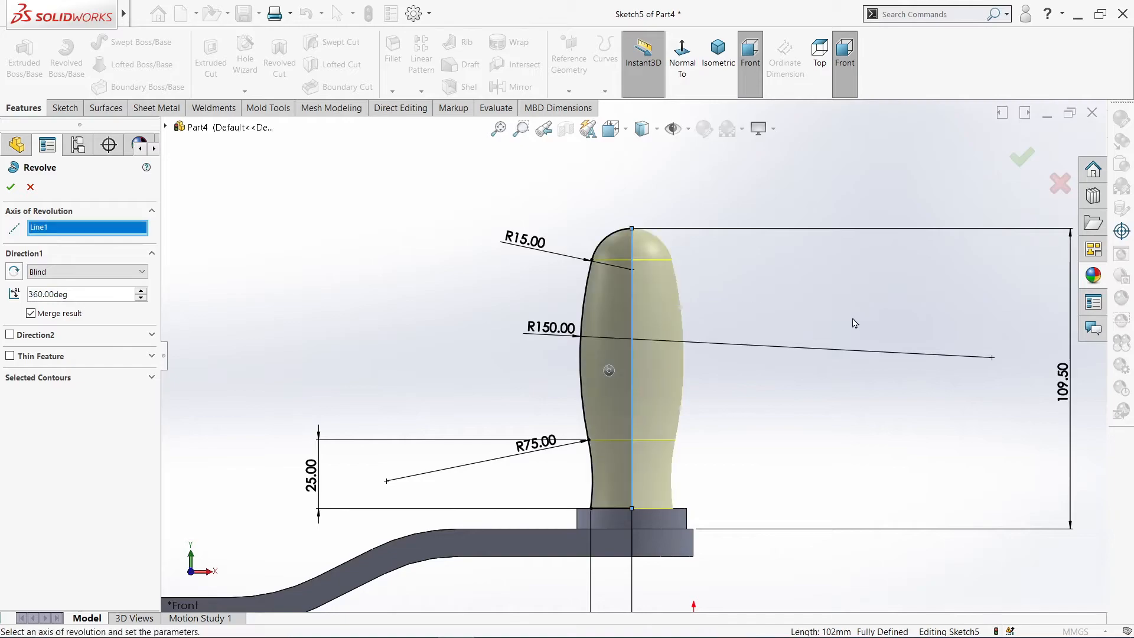
left_click(18, 188)
Start a sketch on the large end's top face and draw a tilted four-sided polygon with sides about 42.65 mm long
scroll(391, 269, "up", 5)
middle_click_drag(452, 300, 424, 465)
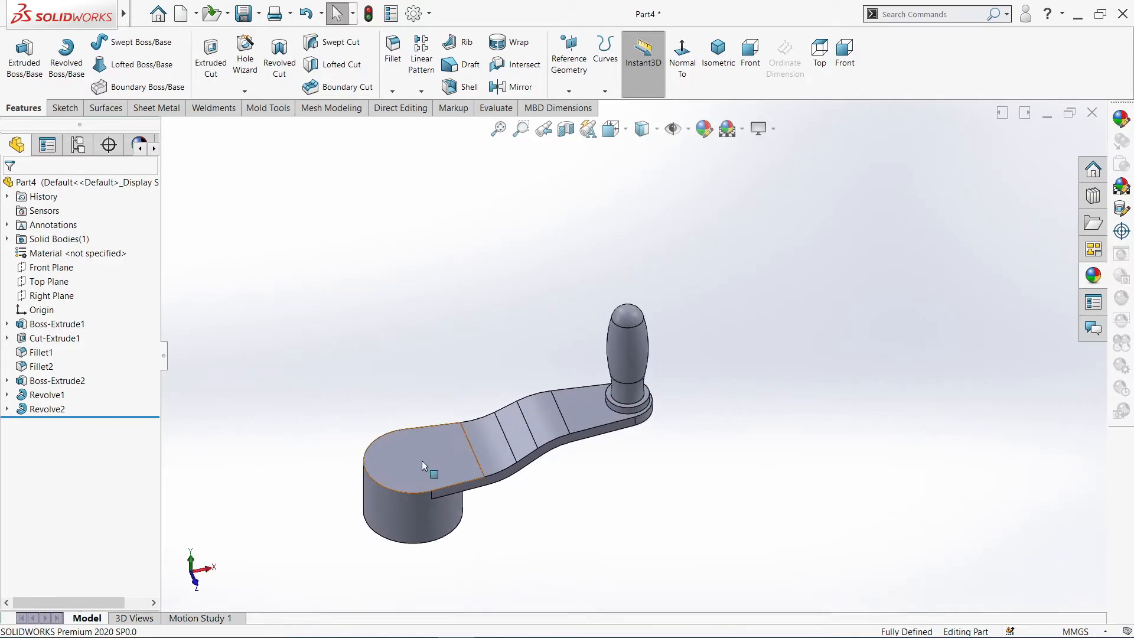
left_click(425, 465)
left_click(510, 426)
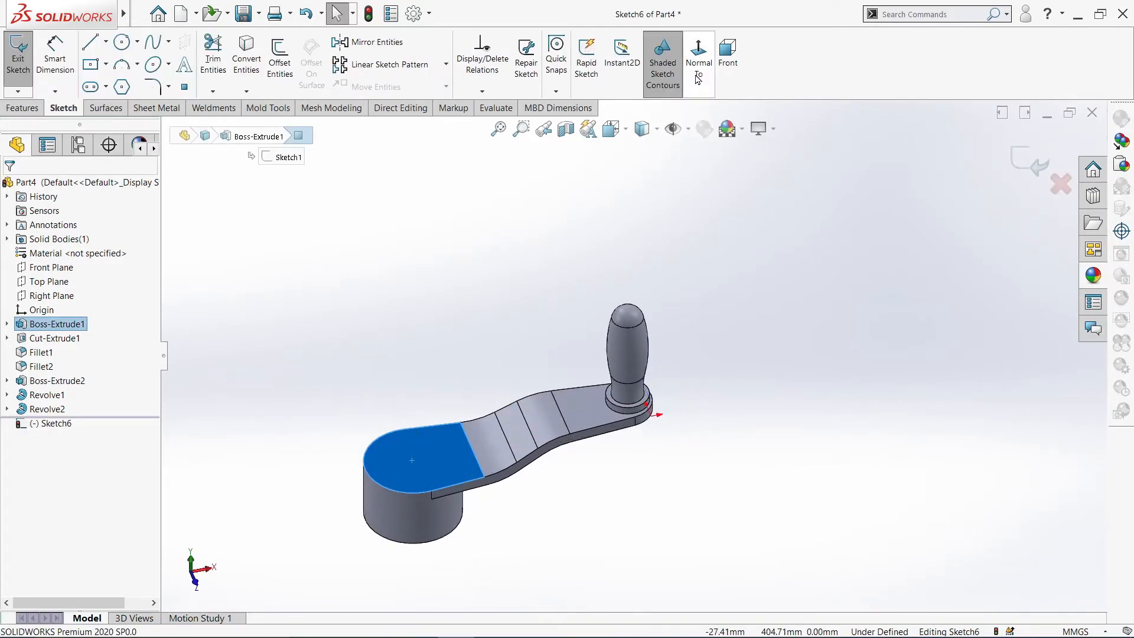
left_click(699, 83)
left_click(121, 86)
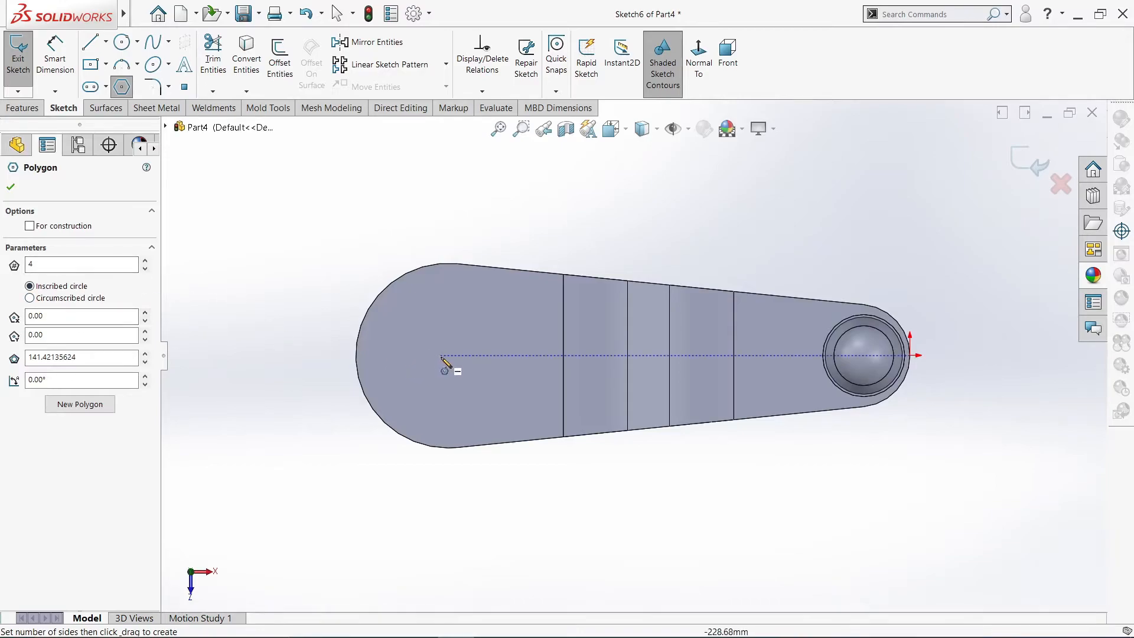
left_click_drag(442, 356, 499, 382)
right_click(501, 382)
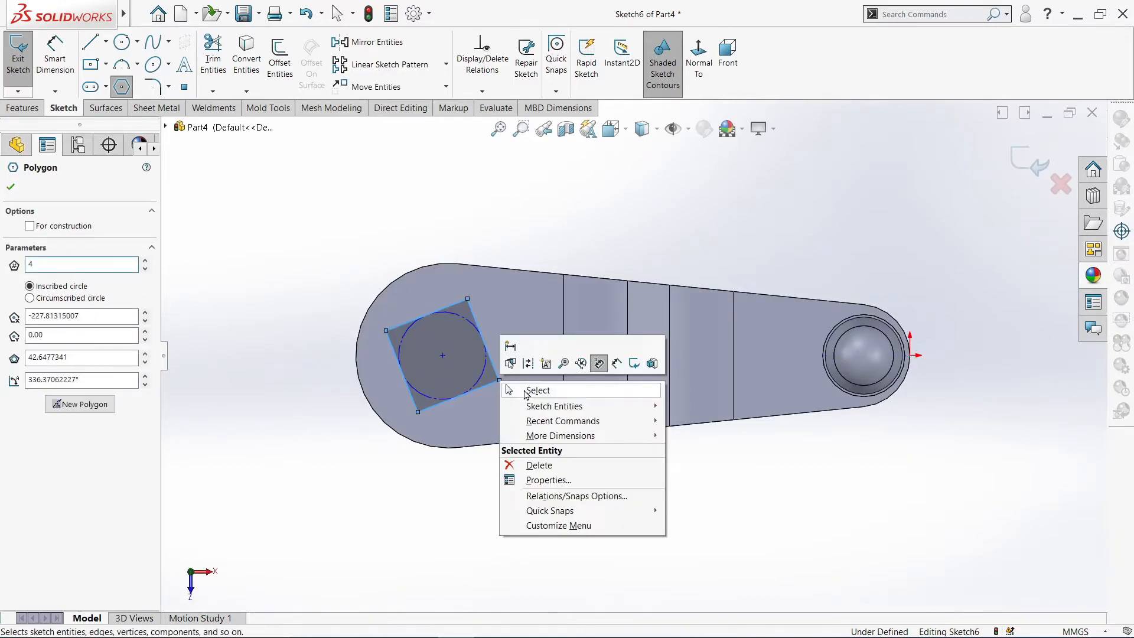
Dimension one side of the square polygon to 40 mm
left_click(56, 68)
left_click(482, 331)
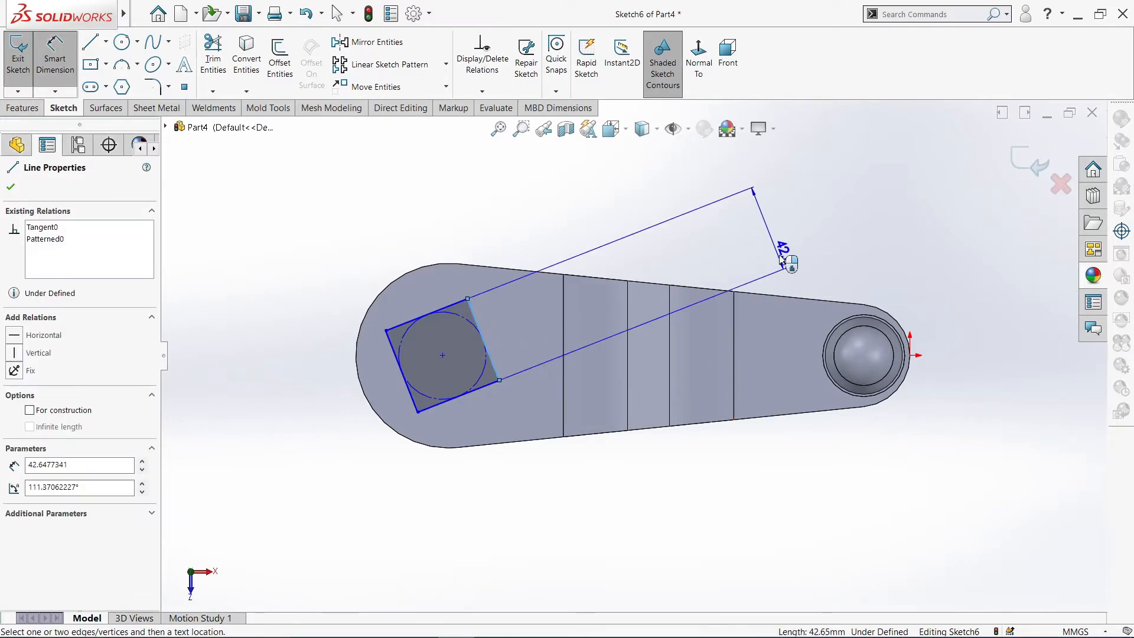
left_click(771, 228)
type("40")
key("Return")
right_click(514, 236)
left_click(510, 223)
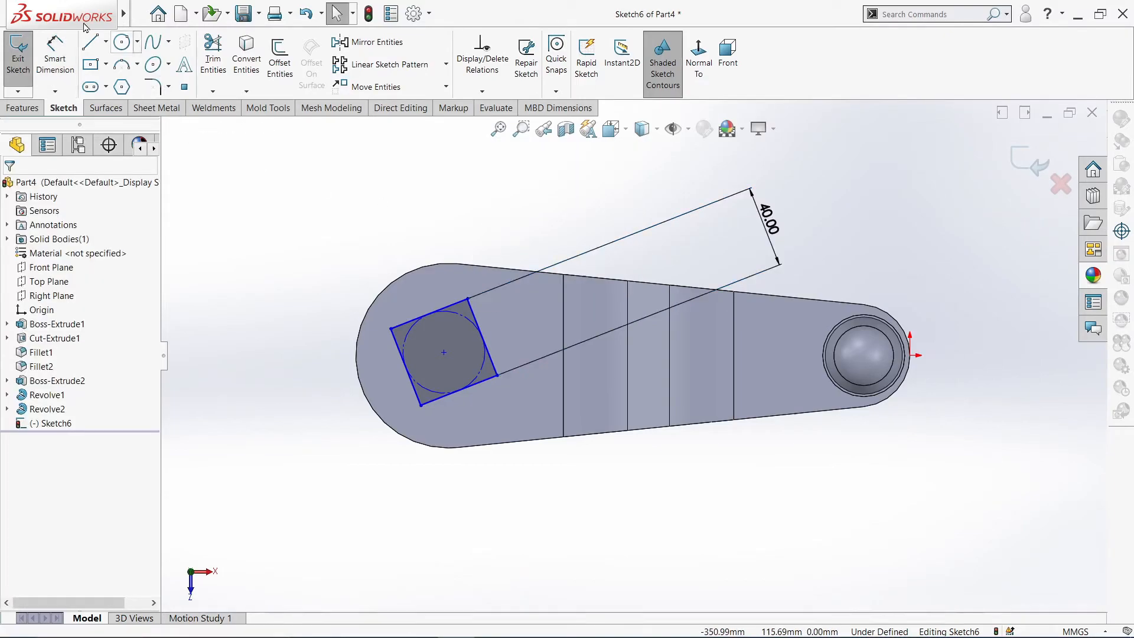
Draw a construction diagonal between two opposite corners of the square
left_click(90, 42)
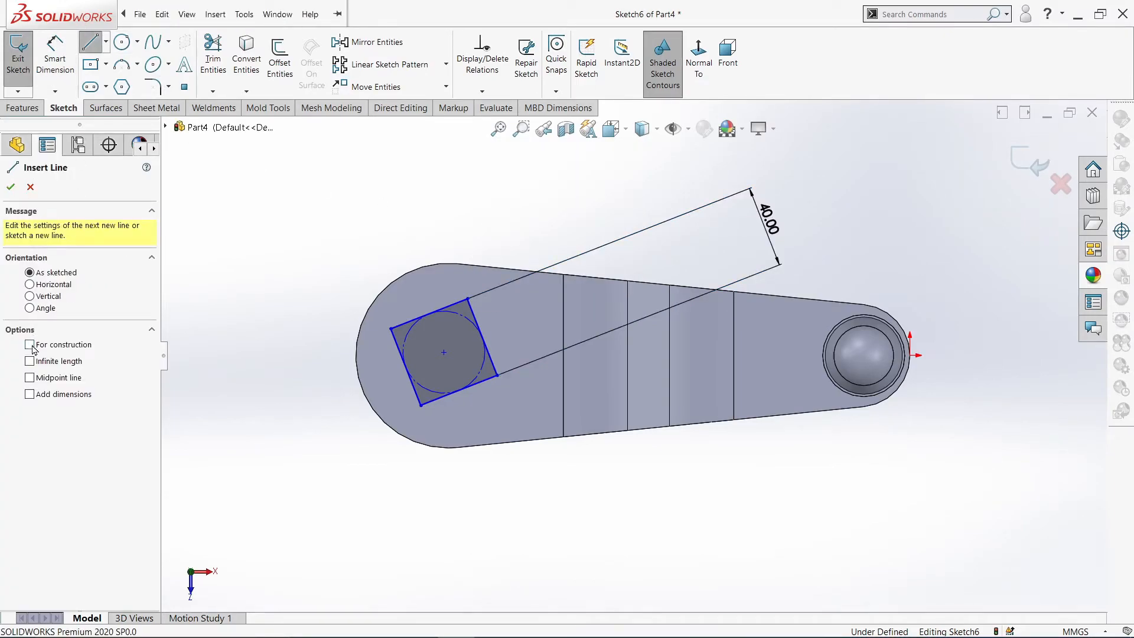
left_click(421, 406)
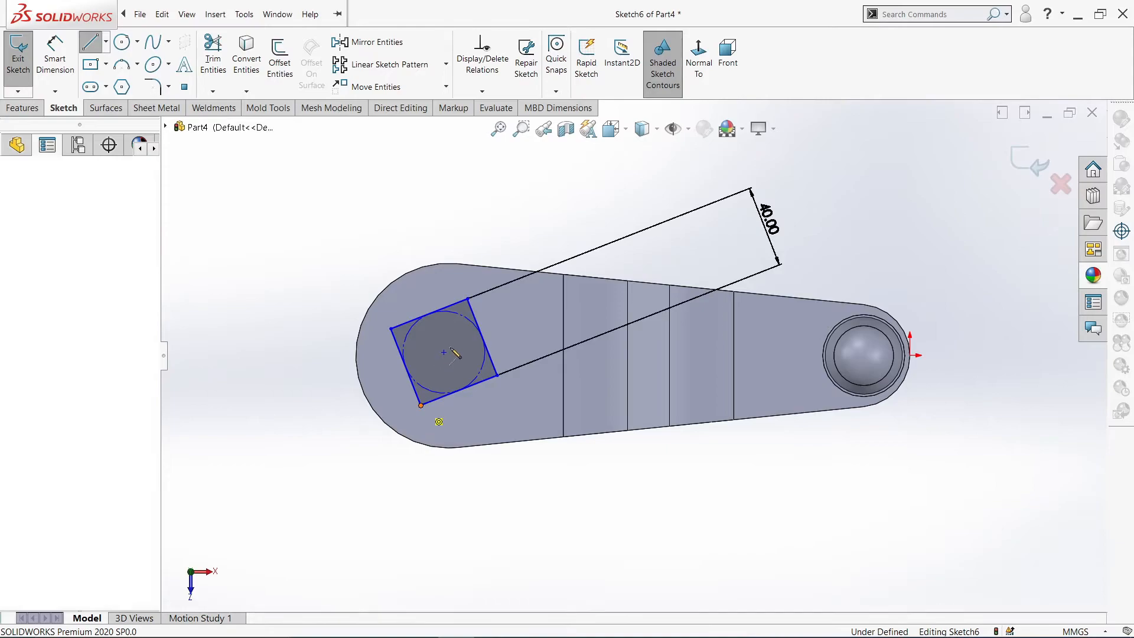
left_click(468, 299)
right_click(470, 301)
left_click(490, 305)
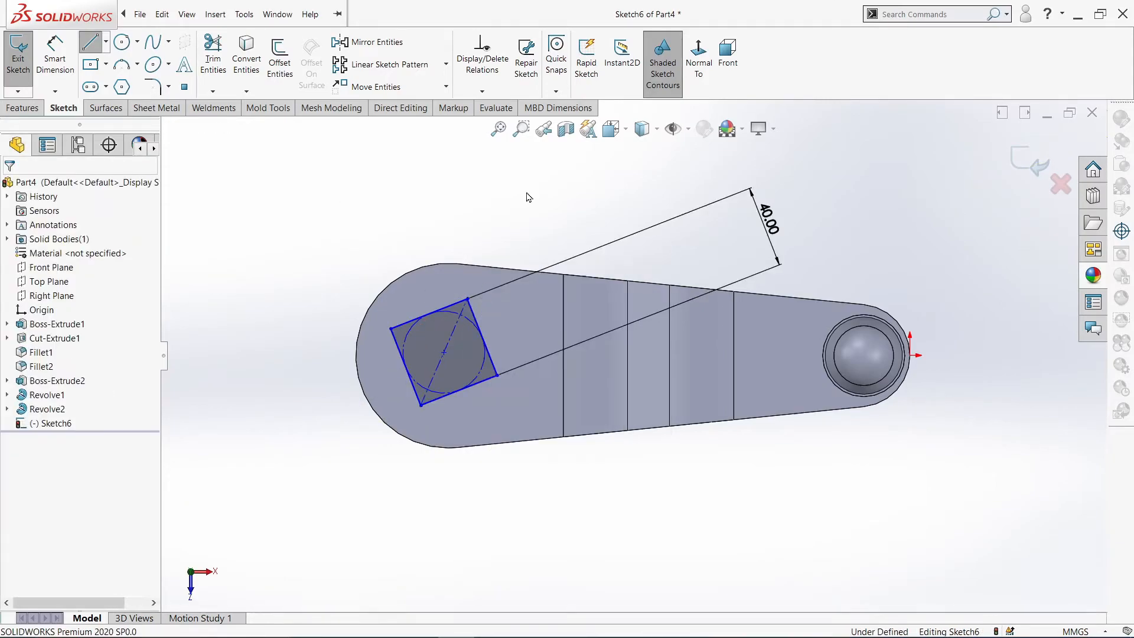
Make the square's construction diagonal vertical
left_click(458, 338)
left_click(520, 299)
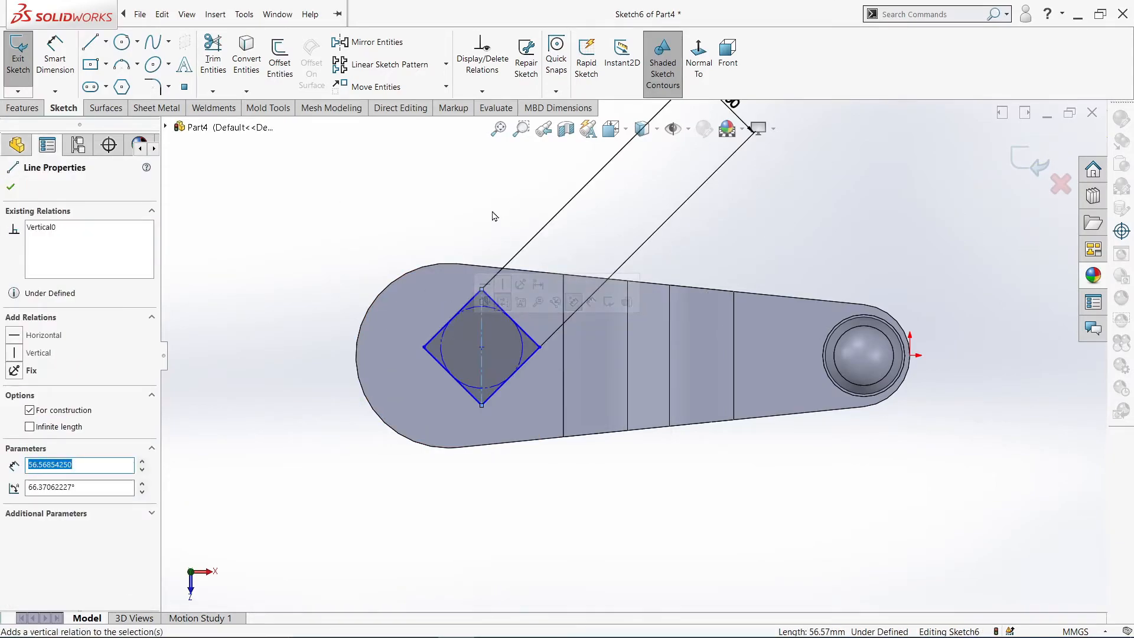
left_click(446, 199)
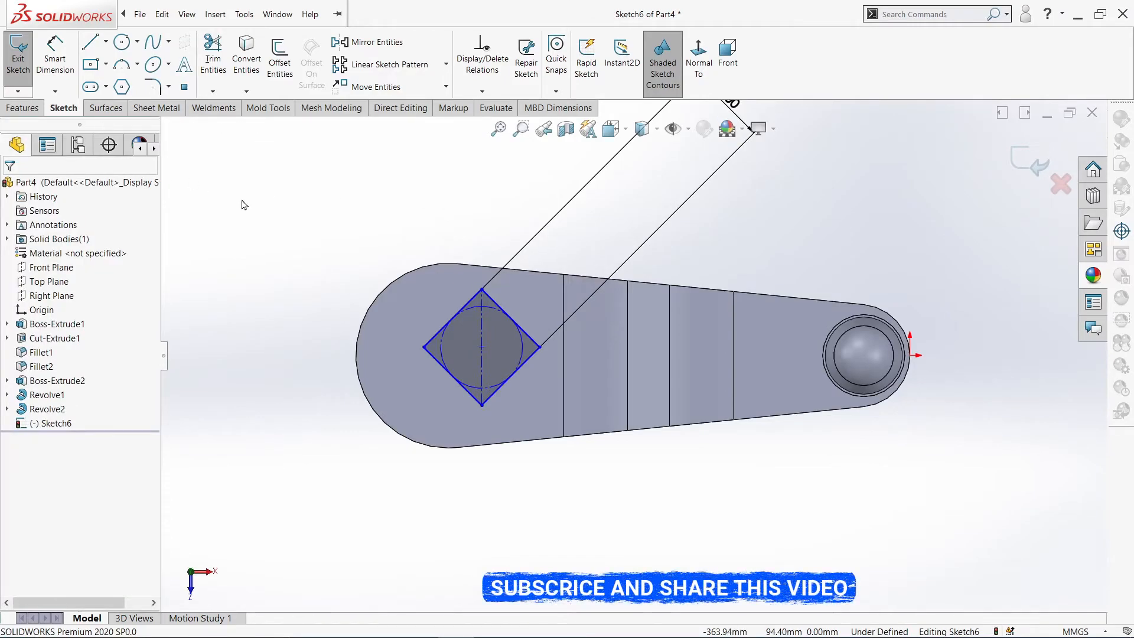
Add a horizontal relation between the square's center point and the origin
left_click(482, 348)
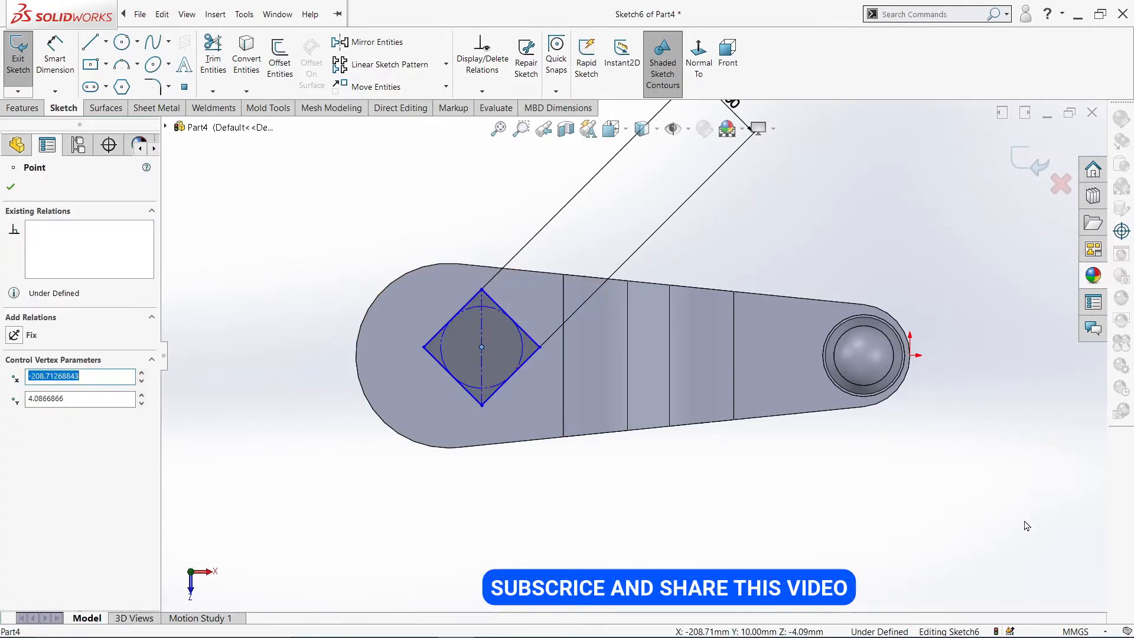
left_click(910, 355, "ctrl")
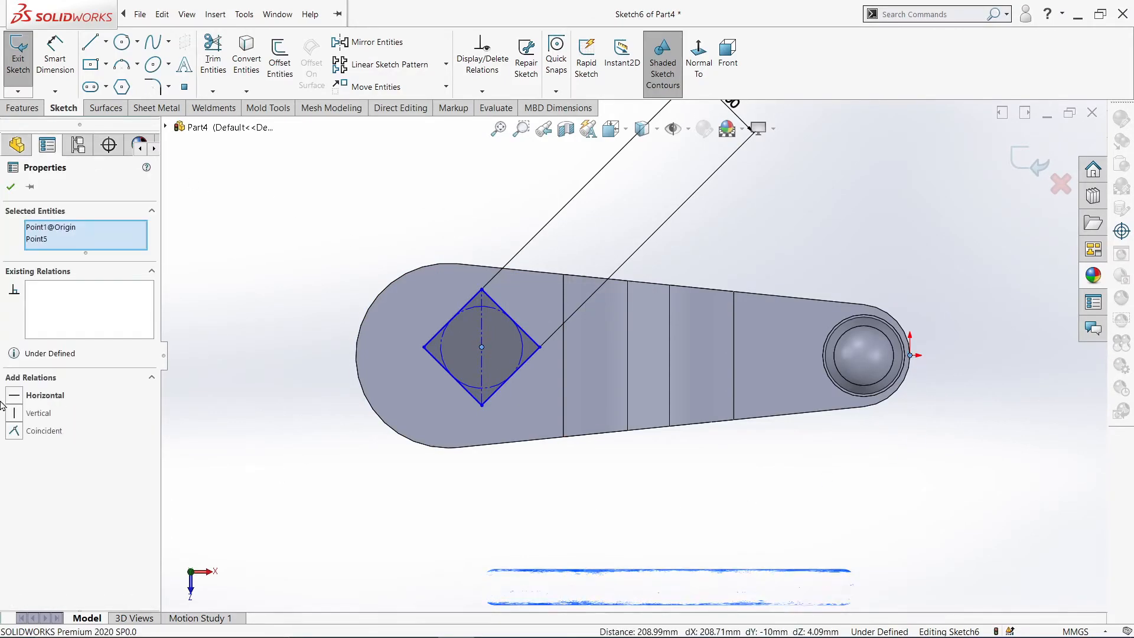
left_click(41, 395)
left_click(12, 186)
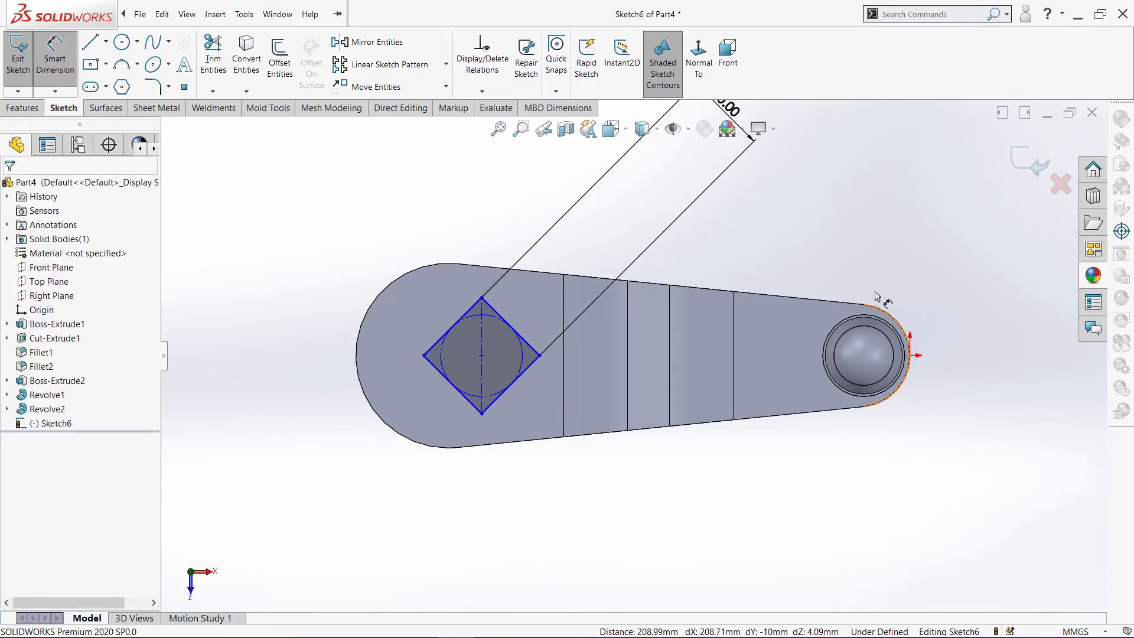
right_click(884, 271)
left_click(899, 309)
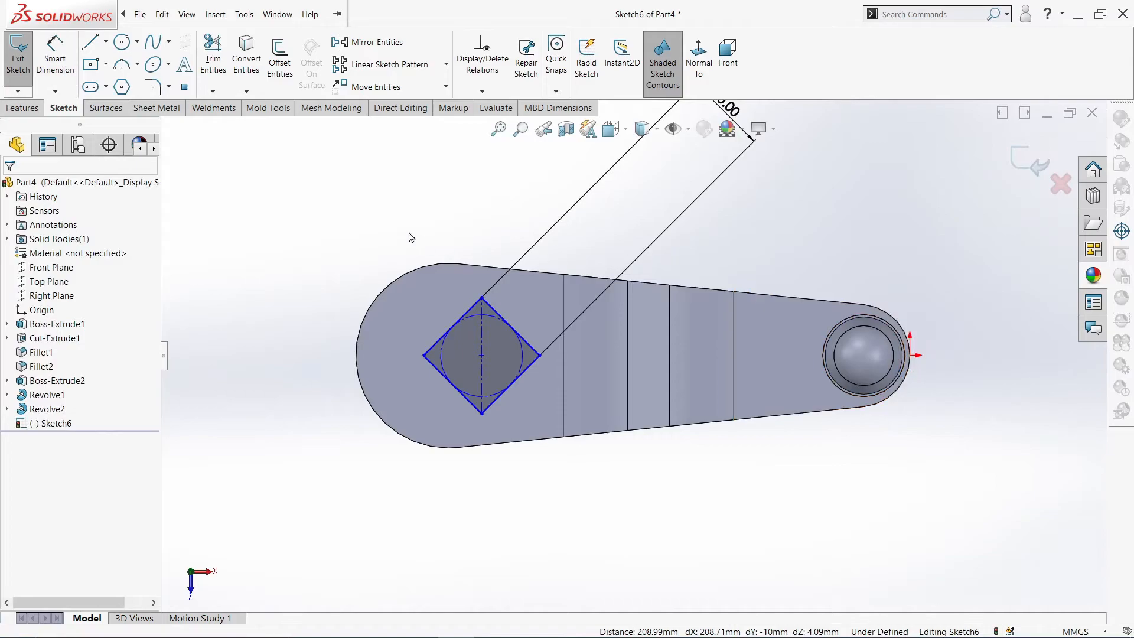
Place a sketch point at the center of the round handle on the lever's small end
left_click(184, 86)
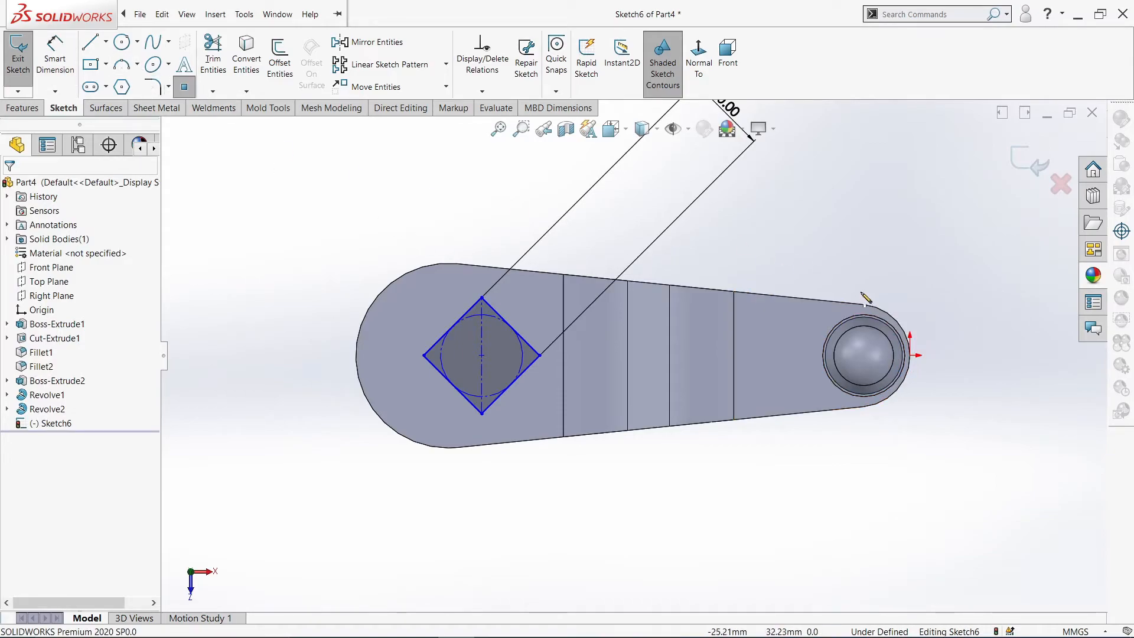
left_click(864, 355)
key("Escape")
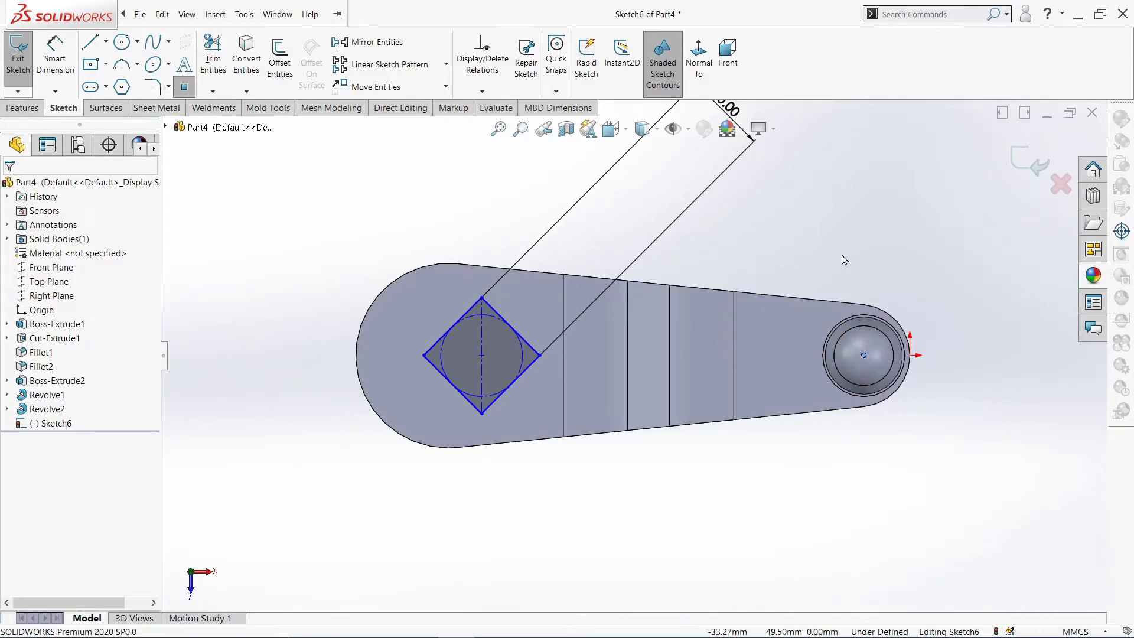
left_click(863, 356)
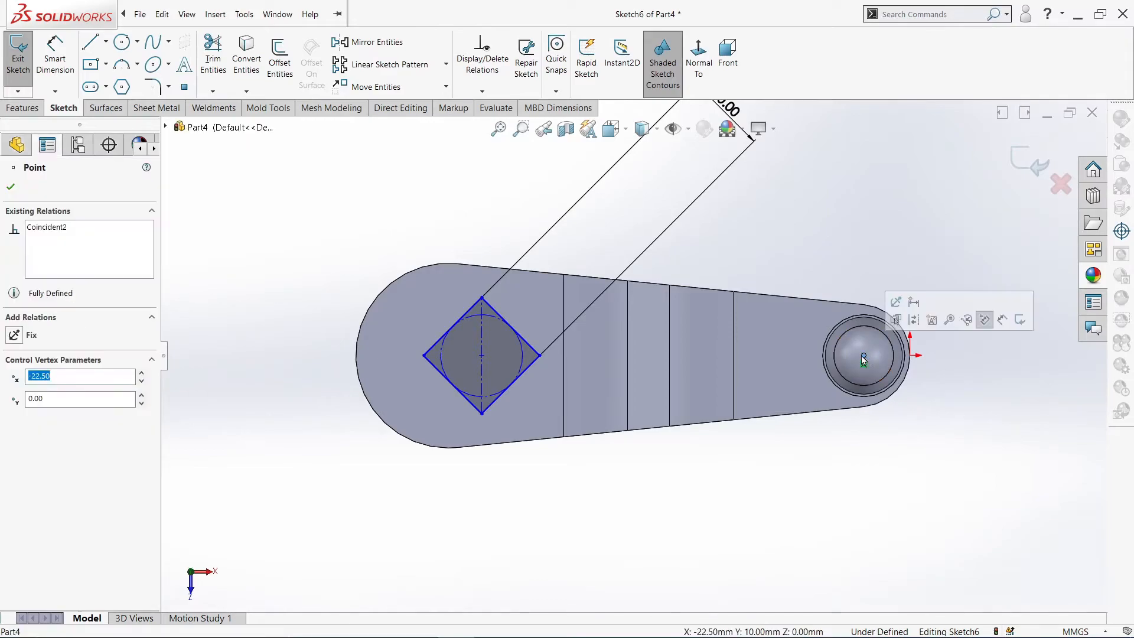
left_click(910, 324)
Dimension the horizontal distance between the square's center and the handle's center point at 200 mm
left_click(64, 55)
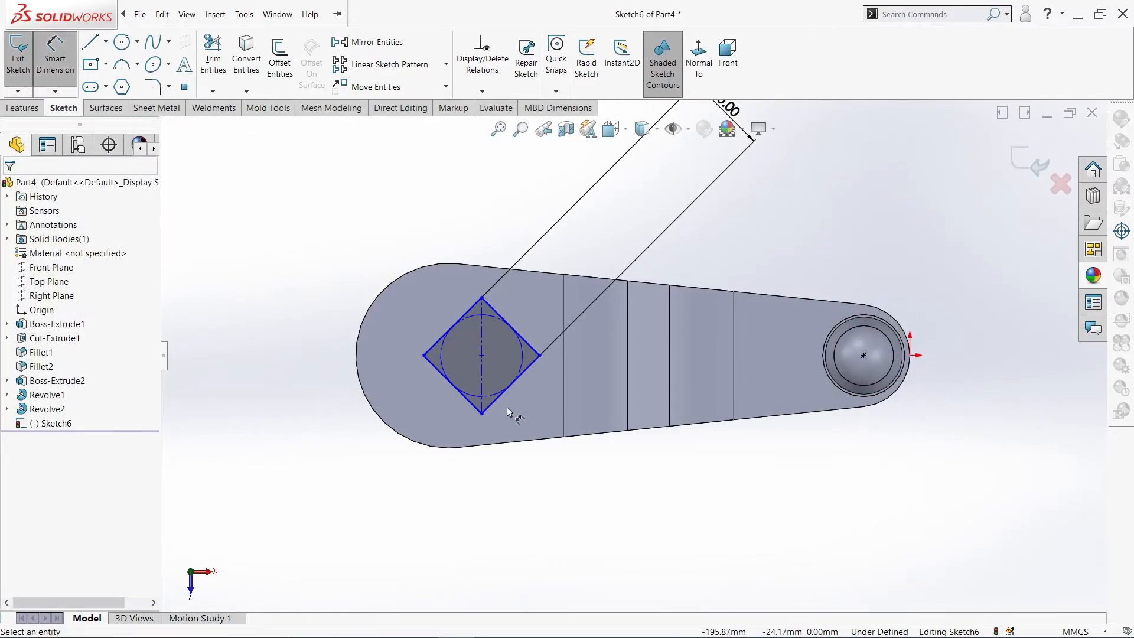
left_click(482, 357)
left_click(863, 356)
left_click(696, 231)
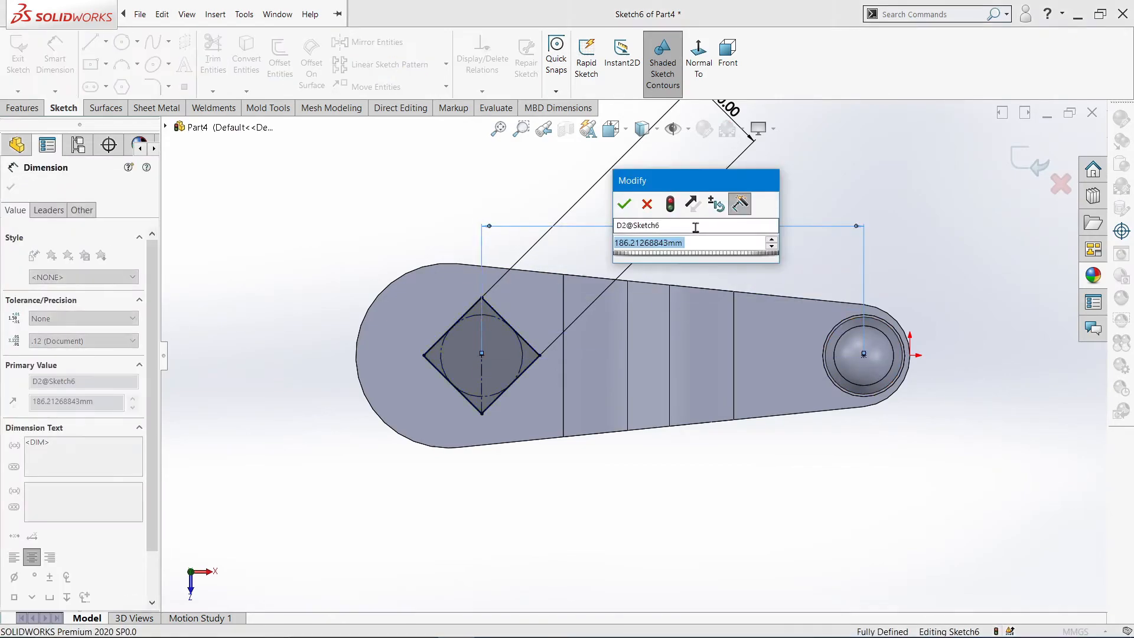
type("200")
key("Return")
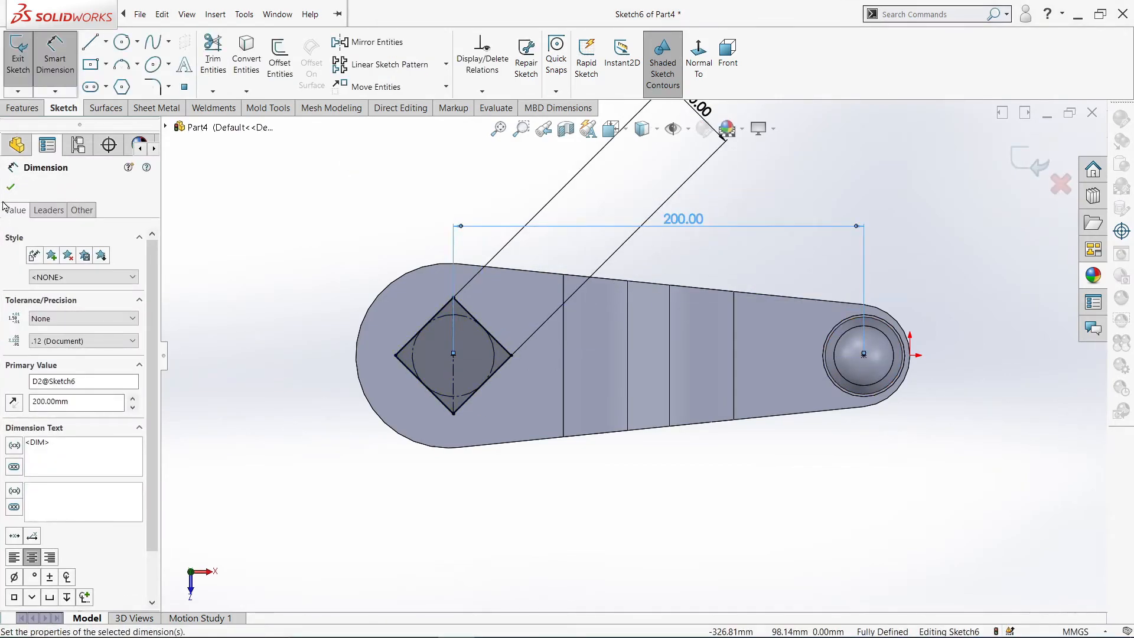
left_click(10, 187)
Cut-extrude the square sketch downward through the full height of the large end boss
left_click(35, 108)
left_click(213, 62)
middle_click_drag(280, 485, 303, 233)
left_click_drag(633, 550, 646, 595)
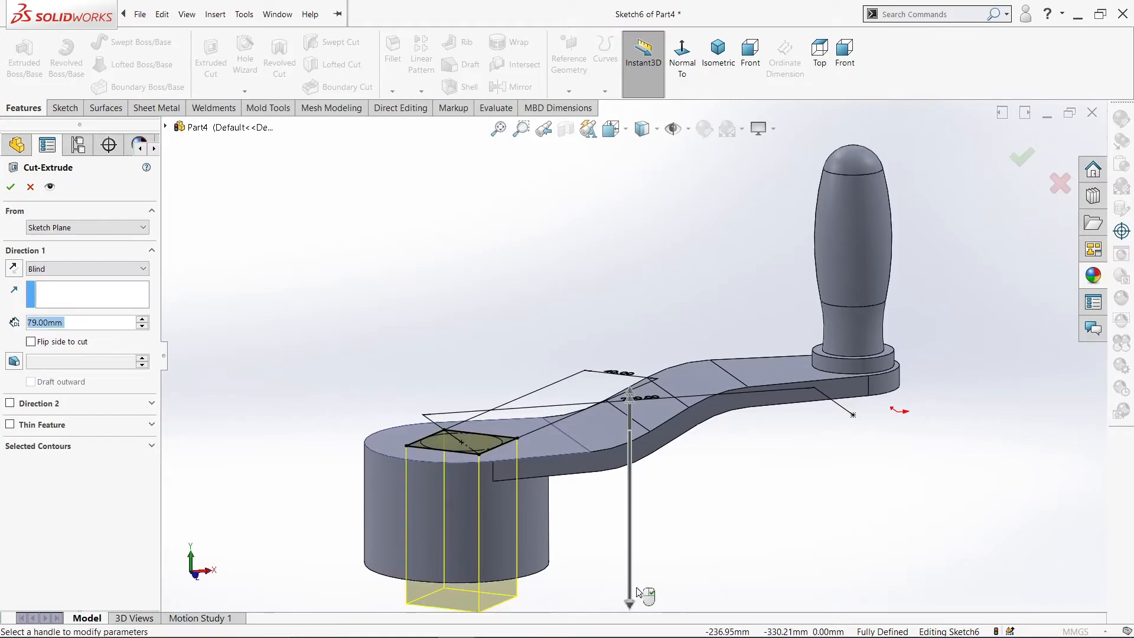
key("ctrl+1")
left_click_drag(630, 511, 630, 562)
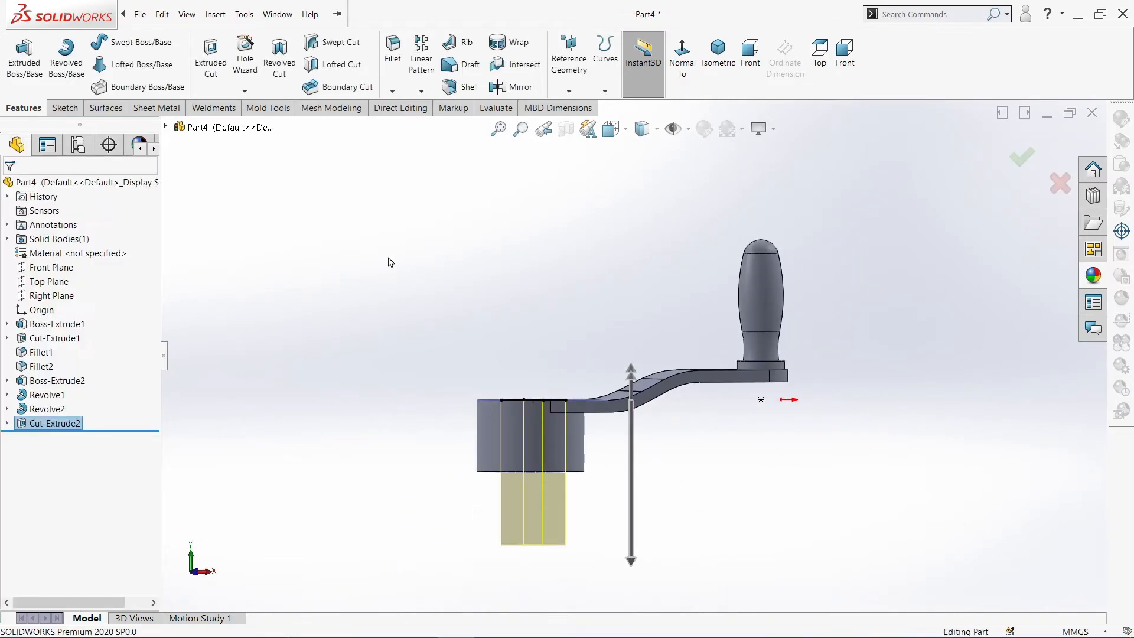
Chamfer the four vertical corner edges inside the square hole with a 5 mm distance at 45 degrees
middle_click_drag(494, 281, 538, 514)
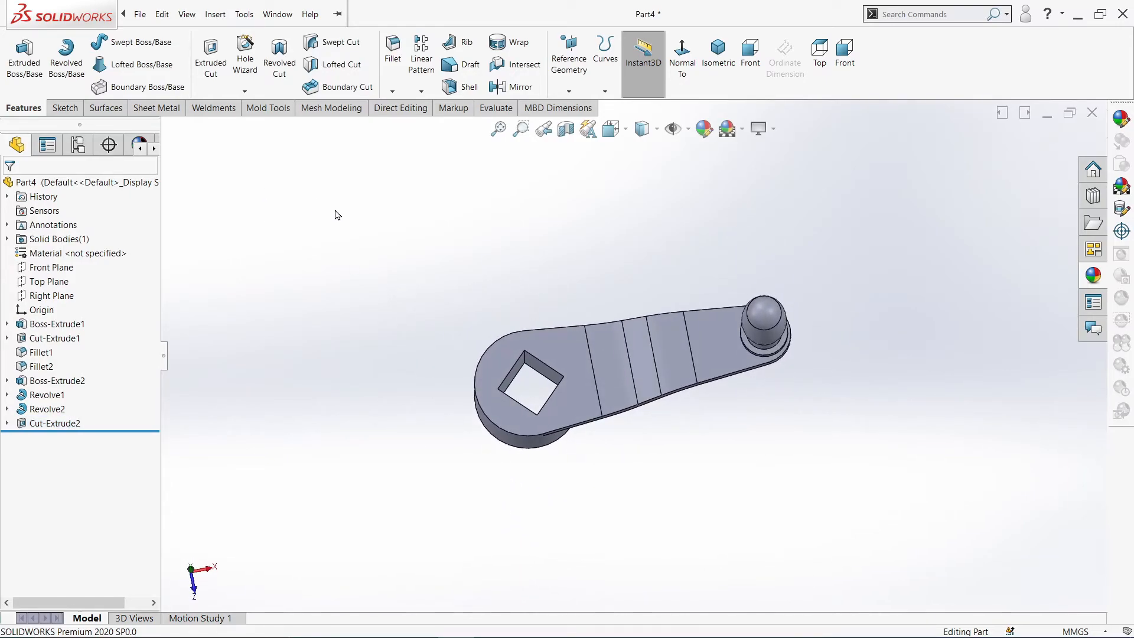
left_click(392, 90)
left_click(414, 119)
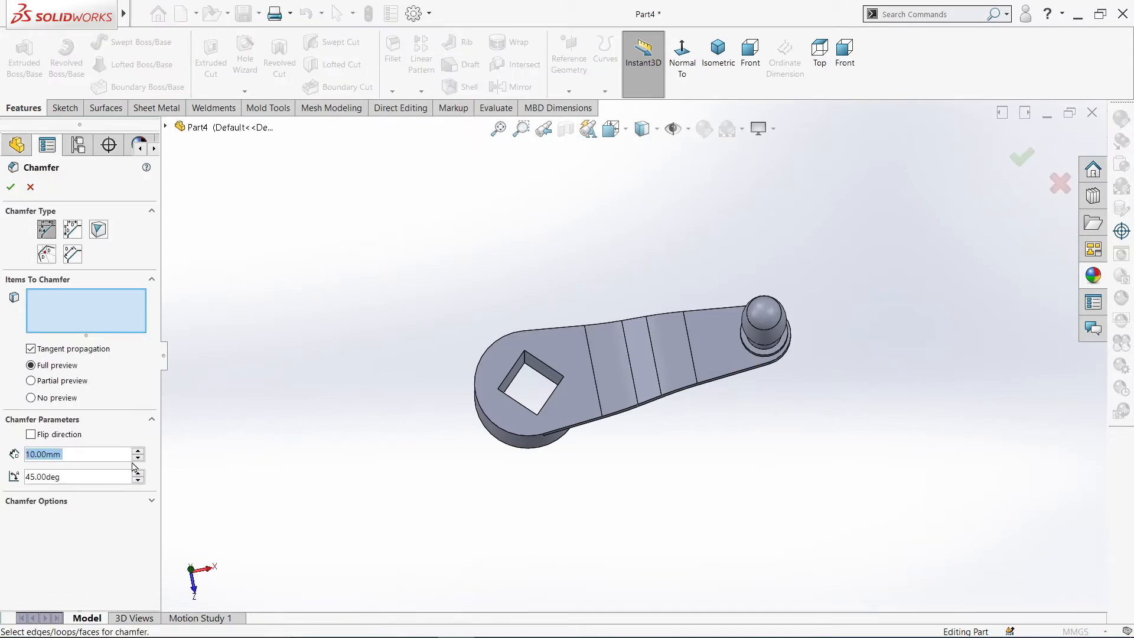
type("5")
key("Return")
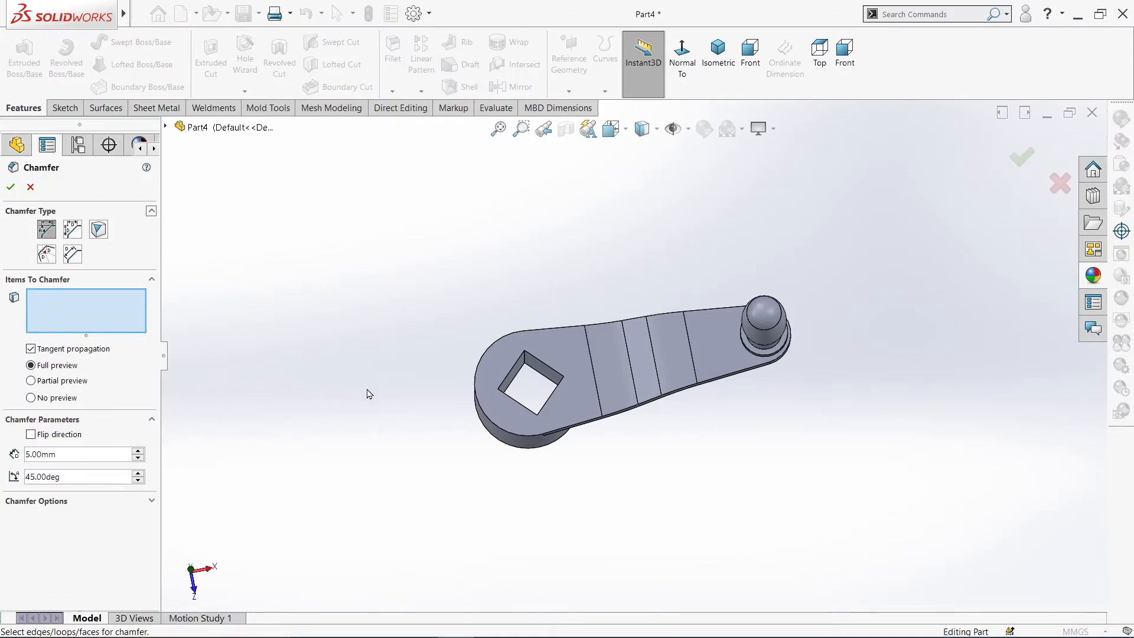
scroll(467, 417, "down", 5)
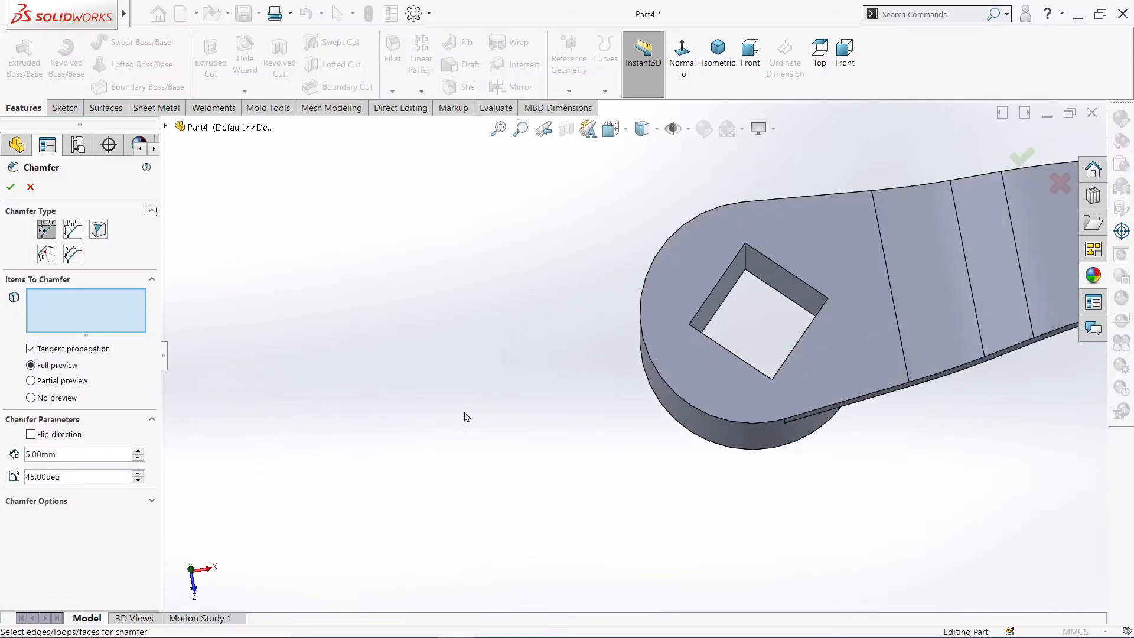
left_click(744, 260)
middle_click_drag(744, 260, 744, 230)
left_click(808, 211)
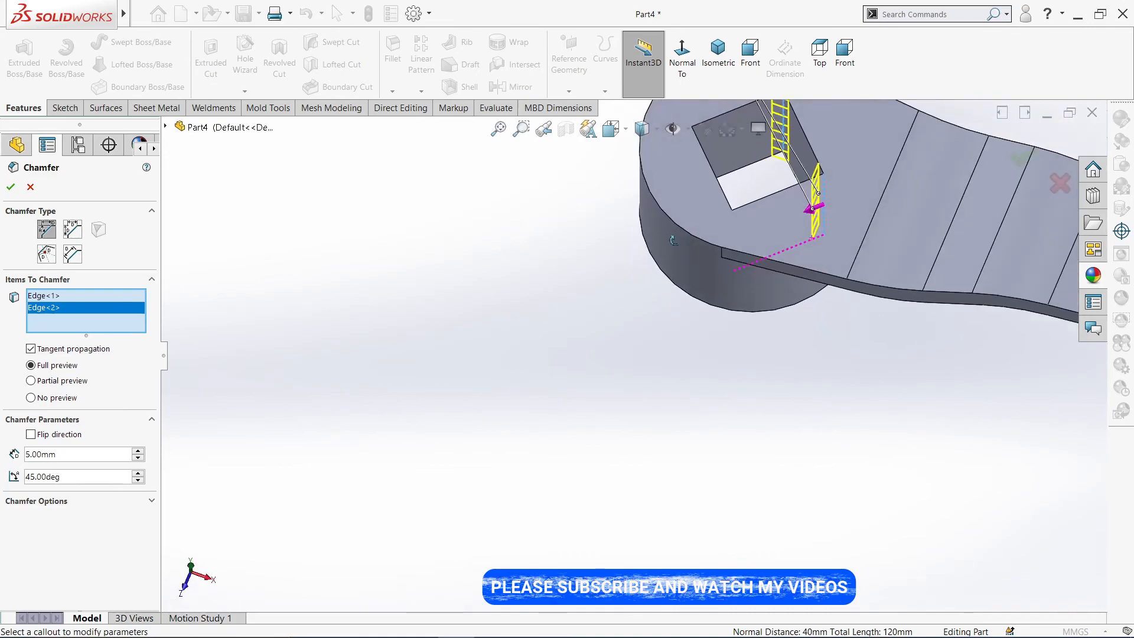
scroll(723, 237, "up", 4)
scroll(723, 237, "down", 8)
middle_click_drag(548, 385, 365, 337)
left_click(452, 309)
scroll(452, 309, "up", 3)
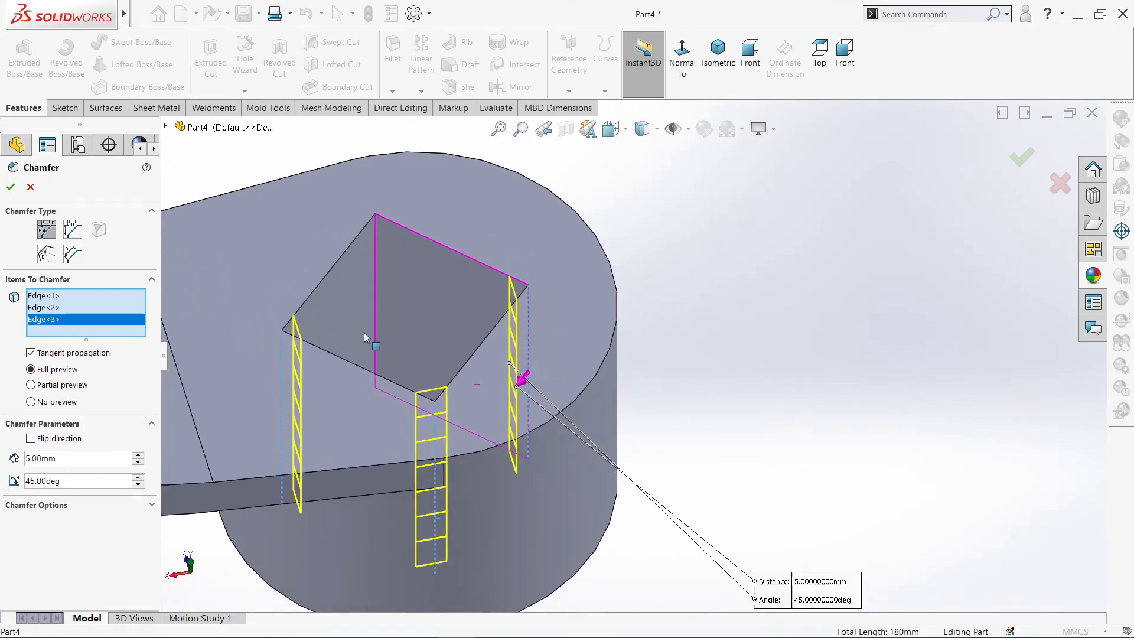
left_click(375, 287)
left_click(11, 185)
Apply the polished walnut 2d wood appearance to the revolved handle feature
scroll(770, 348, "up", 5)
middle_click_drag(758, 407, 657, 429)
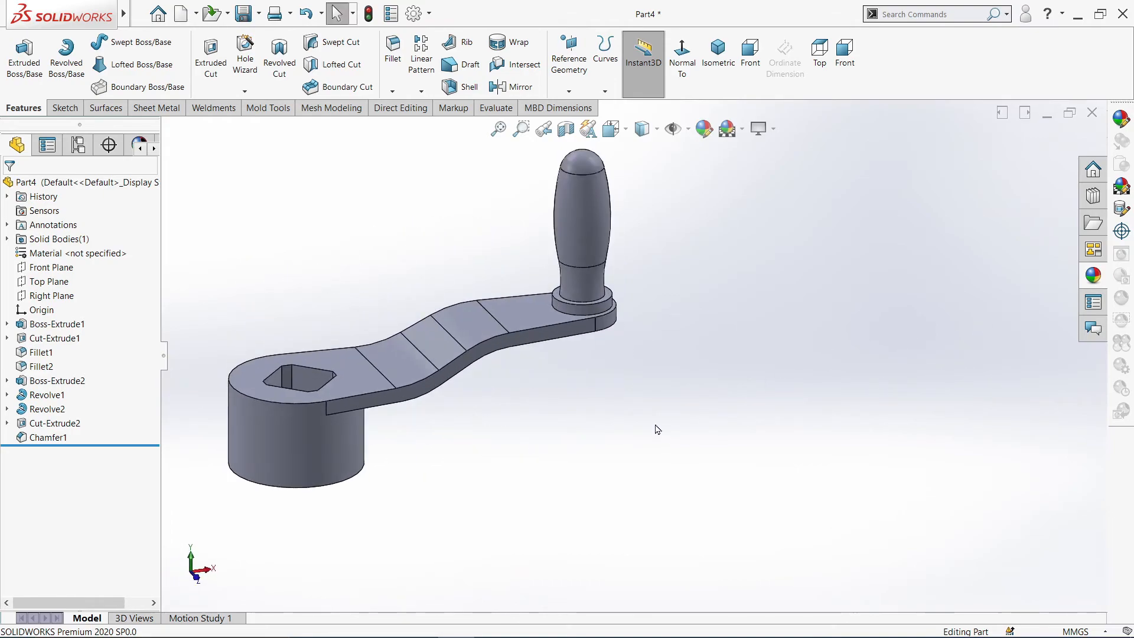
scroll(659, 429, "up", 2)
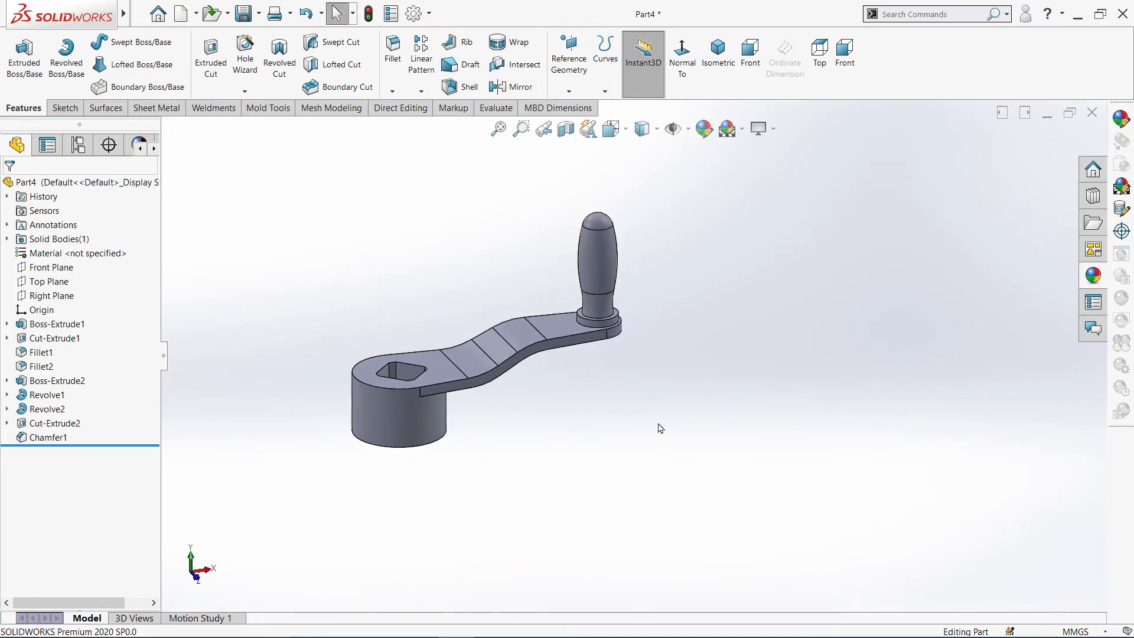
left_click(1100, 277)
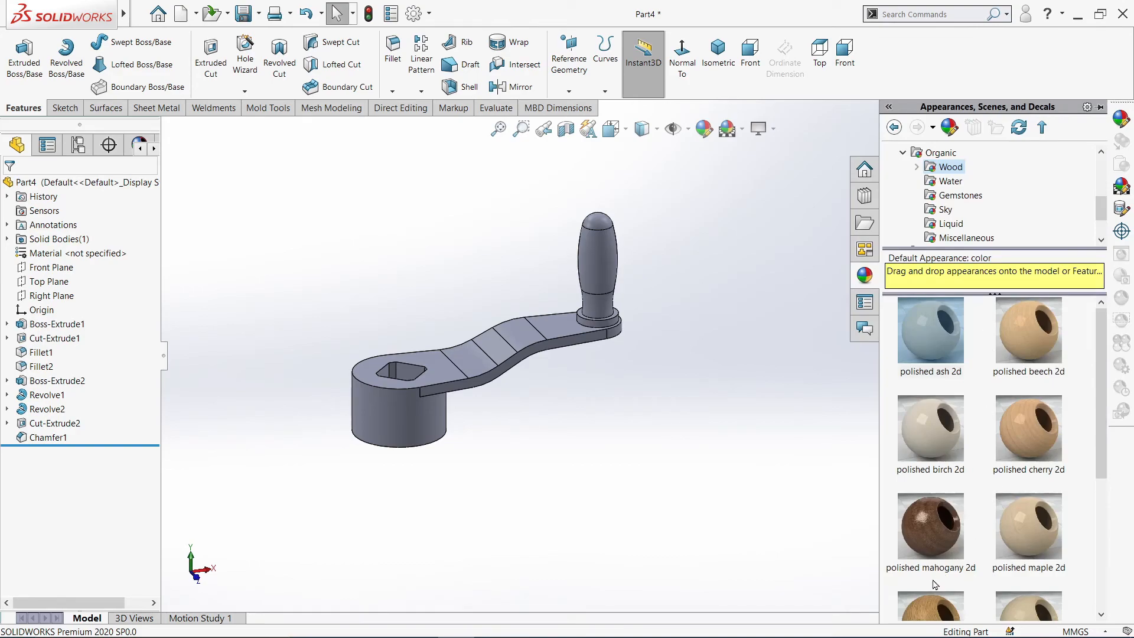
scroll(936, 585, "down", 3)
left_click_drag(935, 585, 607, 235)
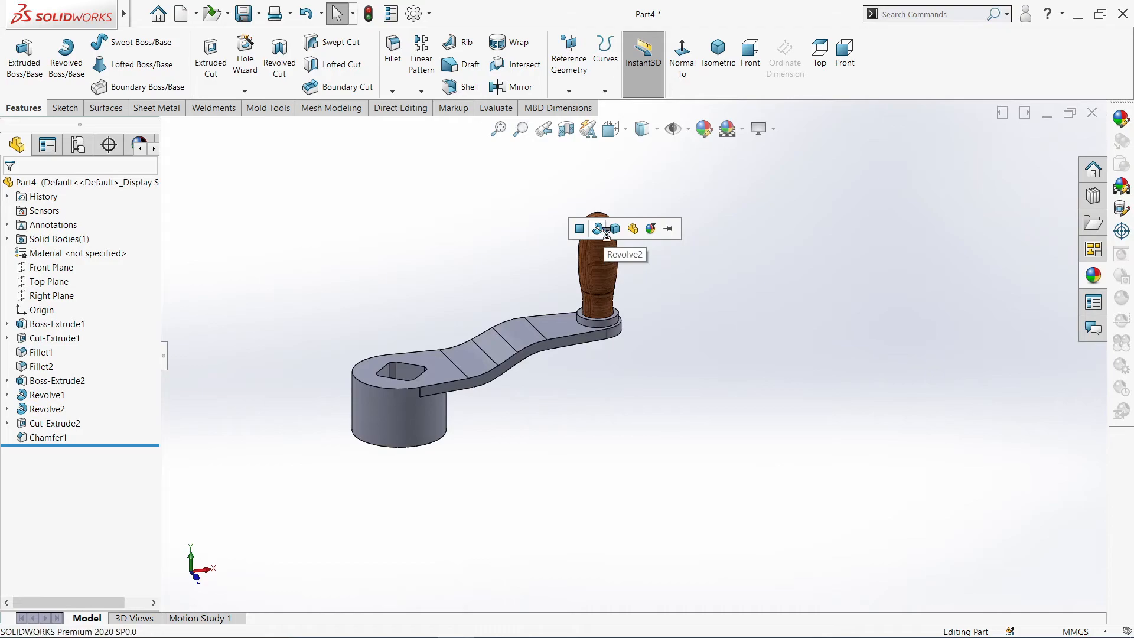
left_click(600, 228)
Apply the polished walnut 2d appearance to the round collar beneath the handle
left_click(1093, 276)
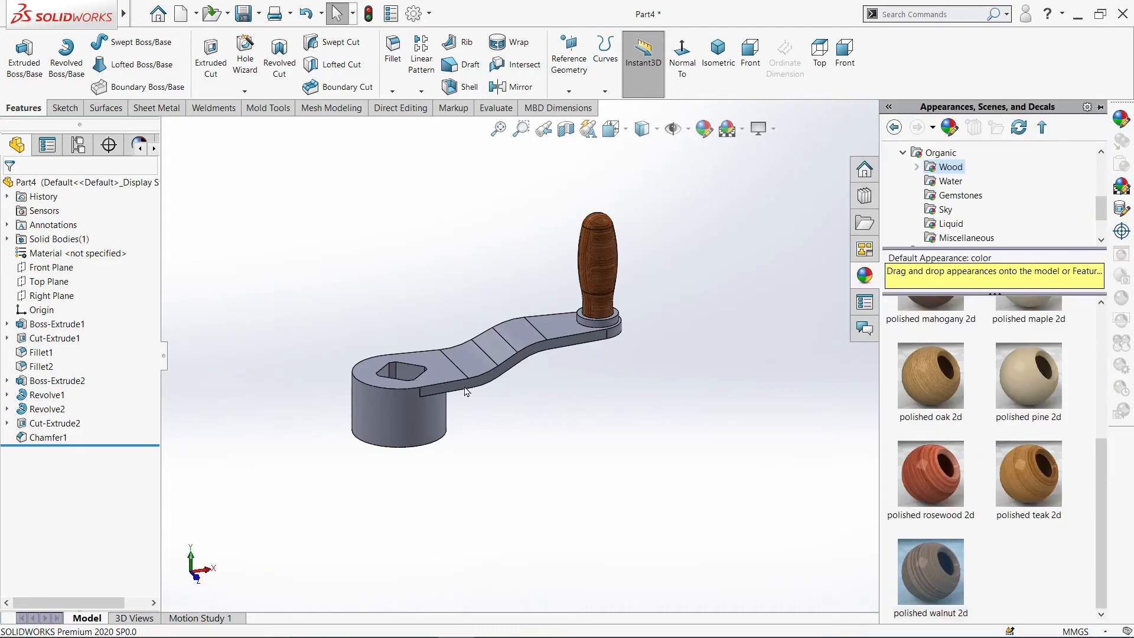
scroll(564, 305, "down", 4)
scroll(597, 357, "down", 3)
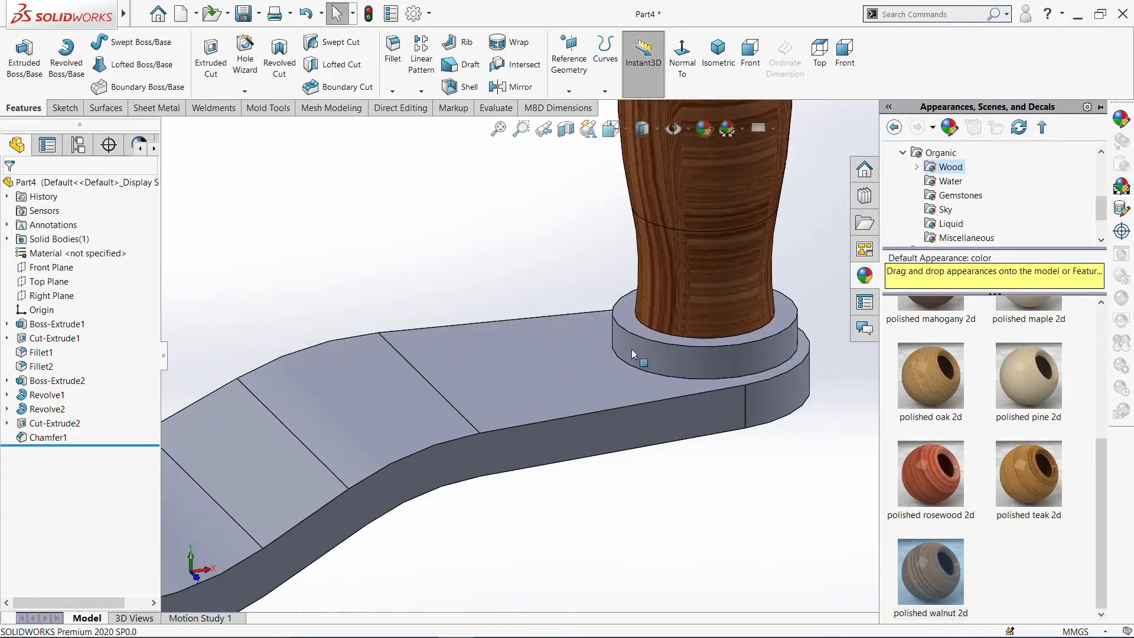
left_click_drag(902, 569, 729, 358)
left_click(732, 355)
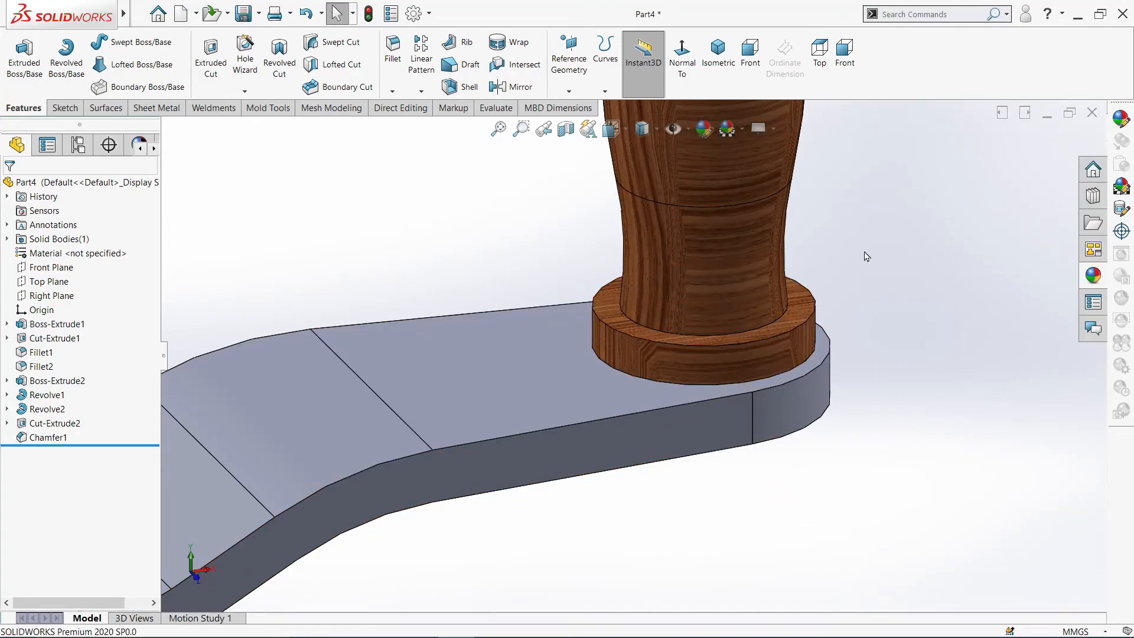
Apply a light polished wood appearance to the solid body, covering the lever arm and the large boss
left_click(1090, 279)
left_click_drag(925, 339, 473, 409)
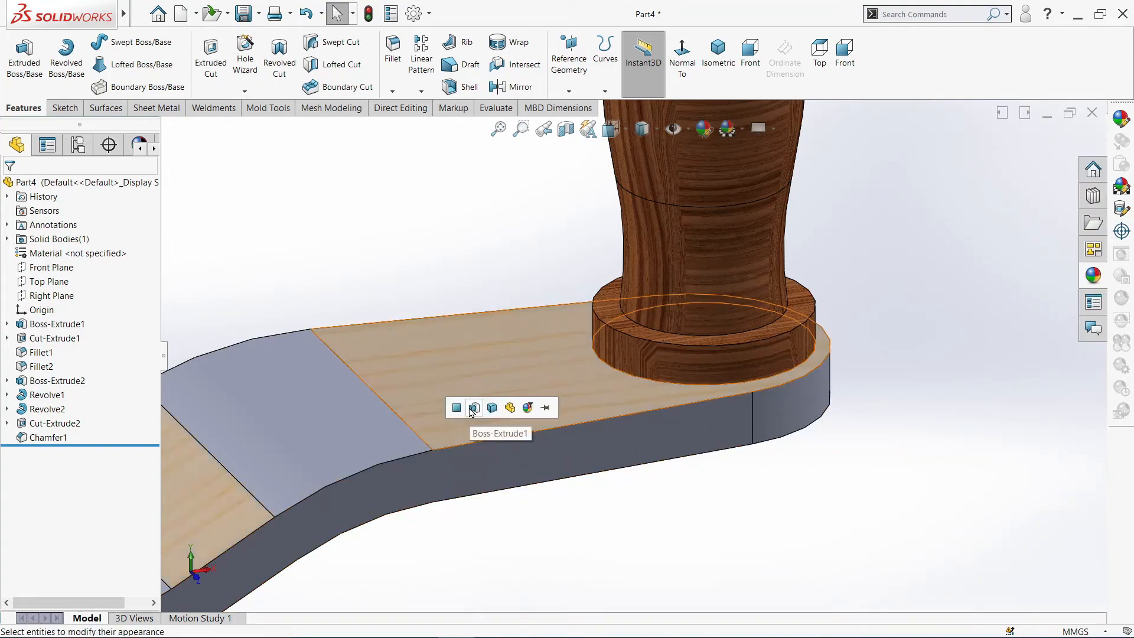
left_click(491, 408)
Turn on shadows in shaded mode and RealView graphics for the model display
scroll(476, 277, "up", 5)
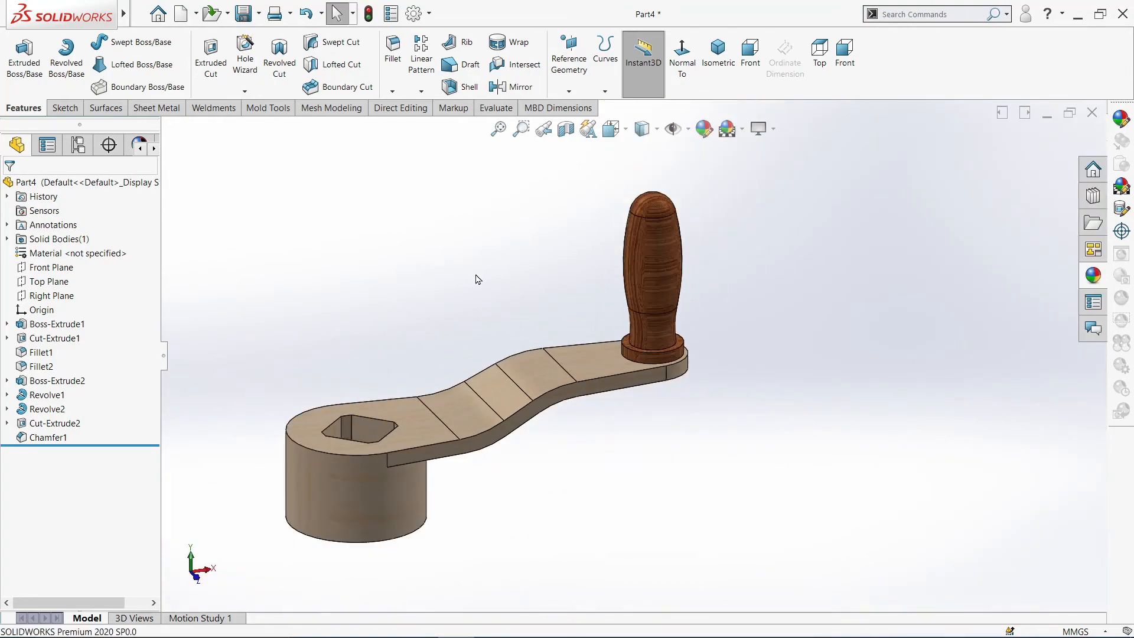
left_click(773, 131)
left_click(785, 166)
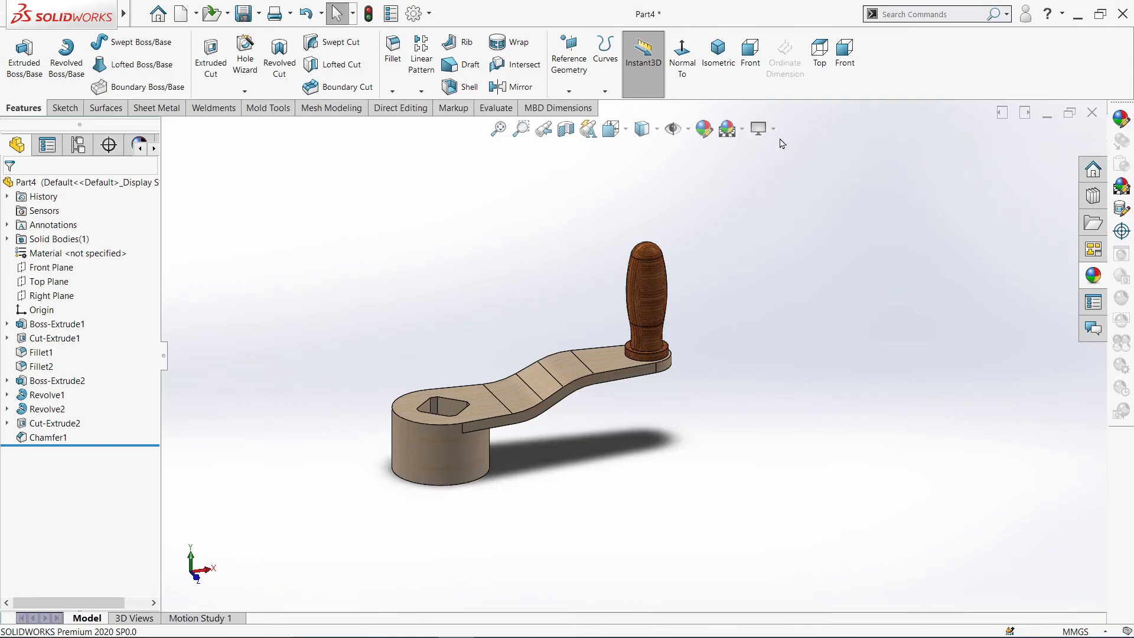
left_click(774, 131)
left_click(780, 149)
Examine the finished crank lever from several angles, including the isometric view
middle_click_drag(739, 286, 821, 271)
scroll(734, 289, "down", 2)
middle_click_drag(719, 312, 608, 335)
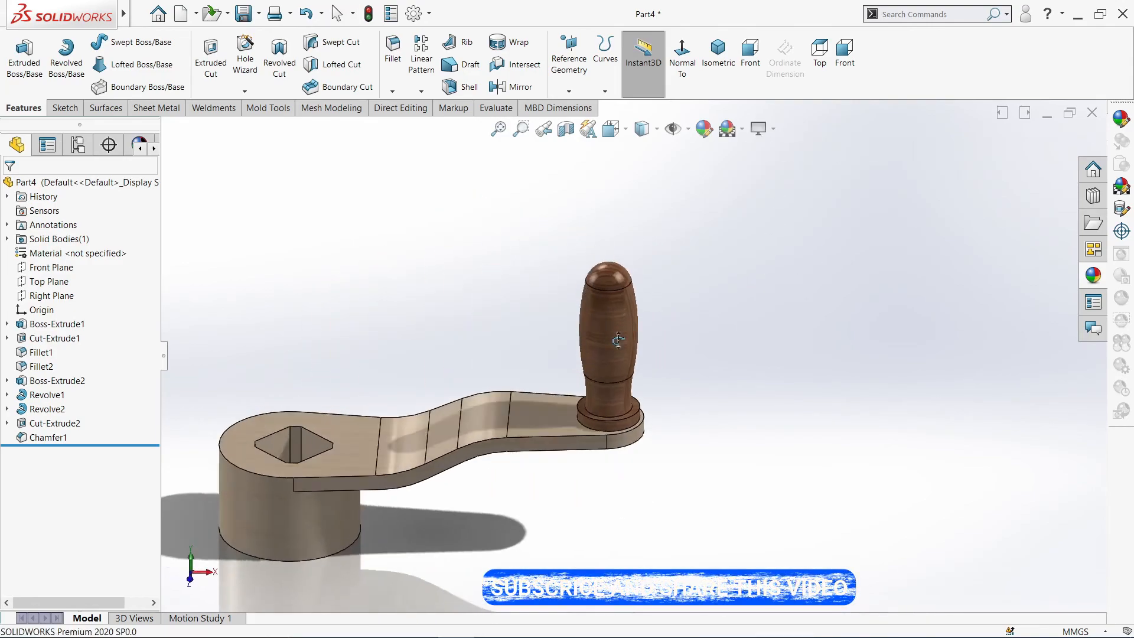
scroll(614, 334, "up", 3)
left_click(729, 66)
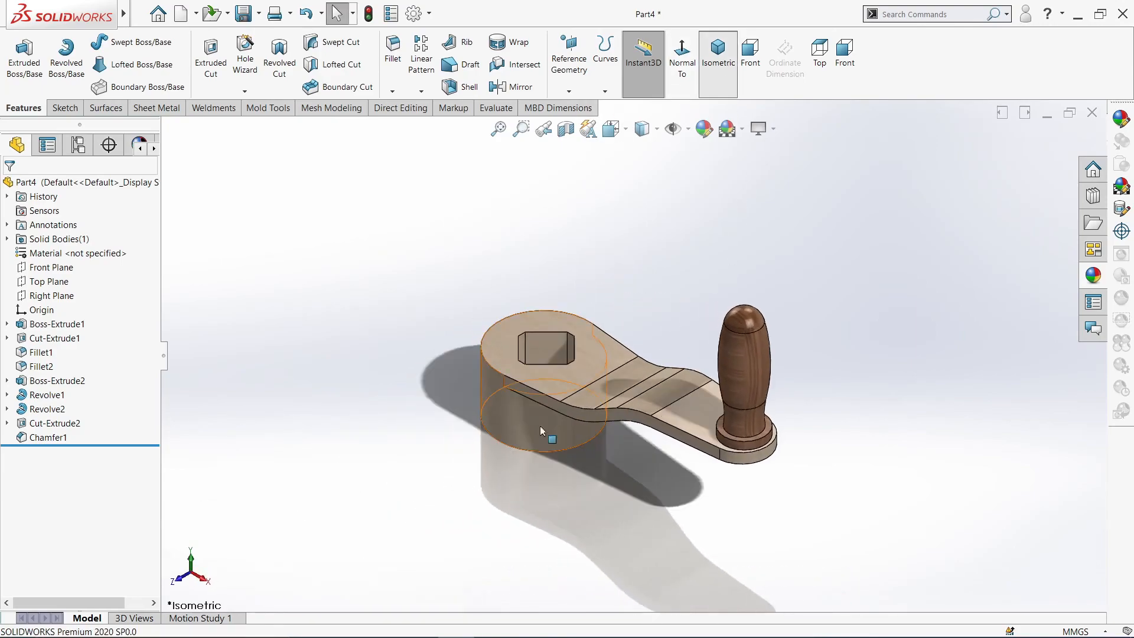
middle_click_drag(796, 407, 892, 387)
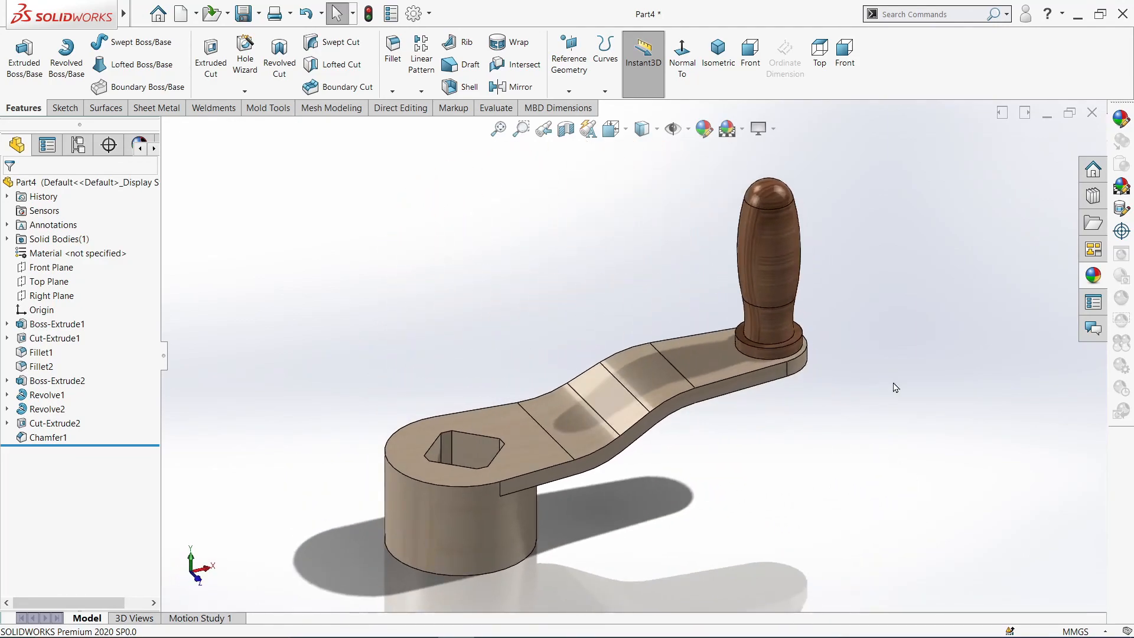